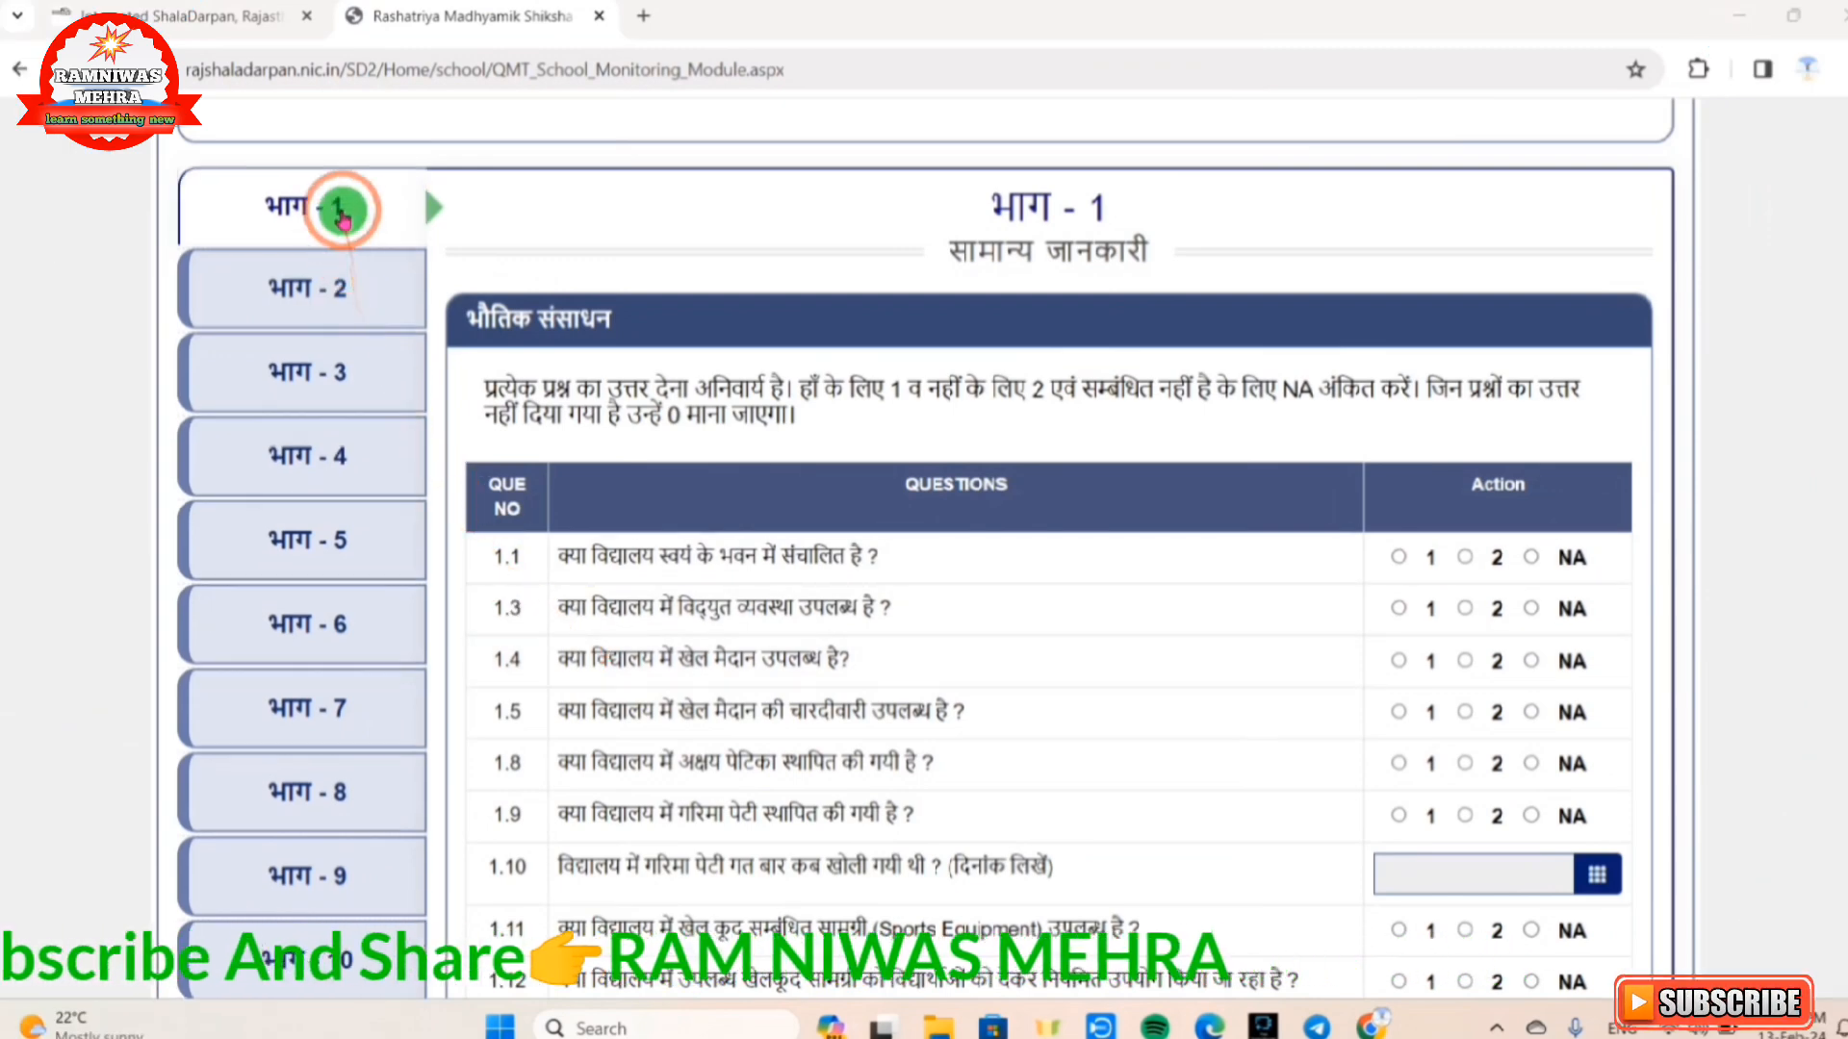
- In Part 1 (भाग - 1), answer questions 1.1 and 1.3 of the physical resources section with 1
{"action": "scroll", "coordinate": [332, 424], "scroll_direction": "down", "scroll_amount": 3}
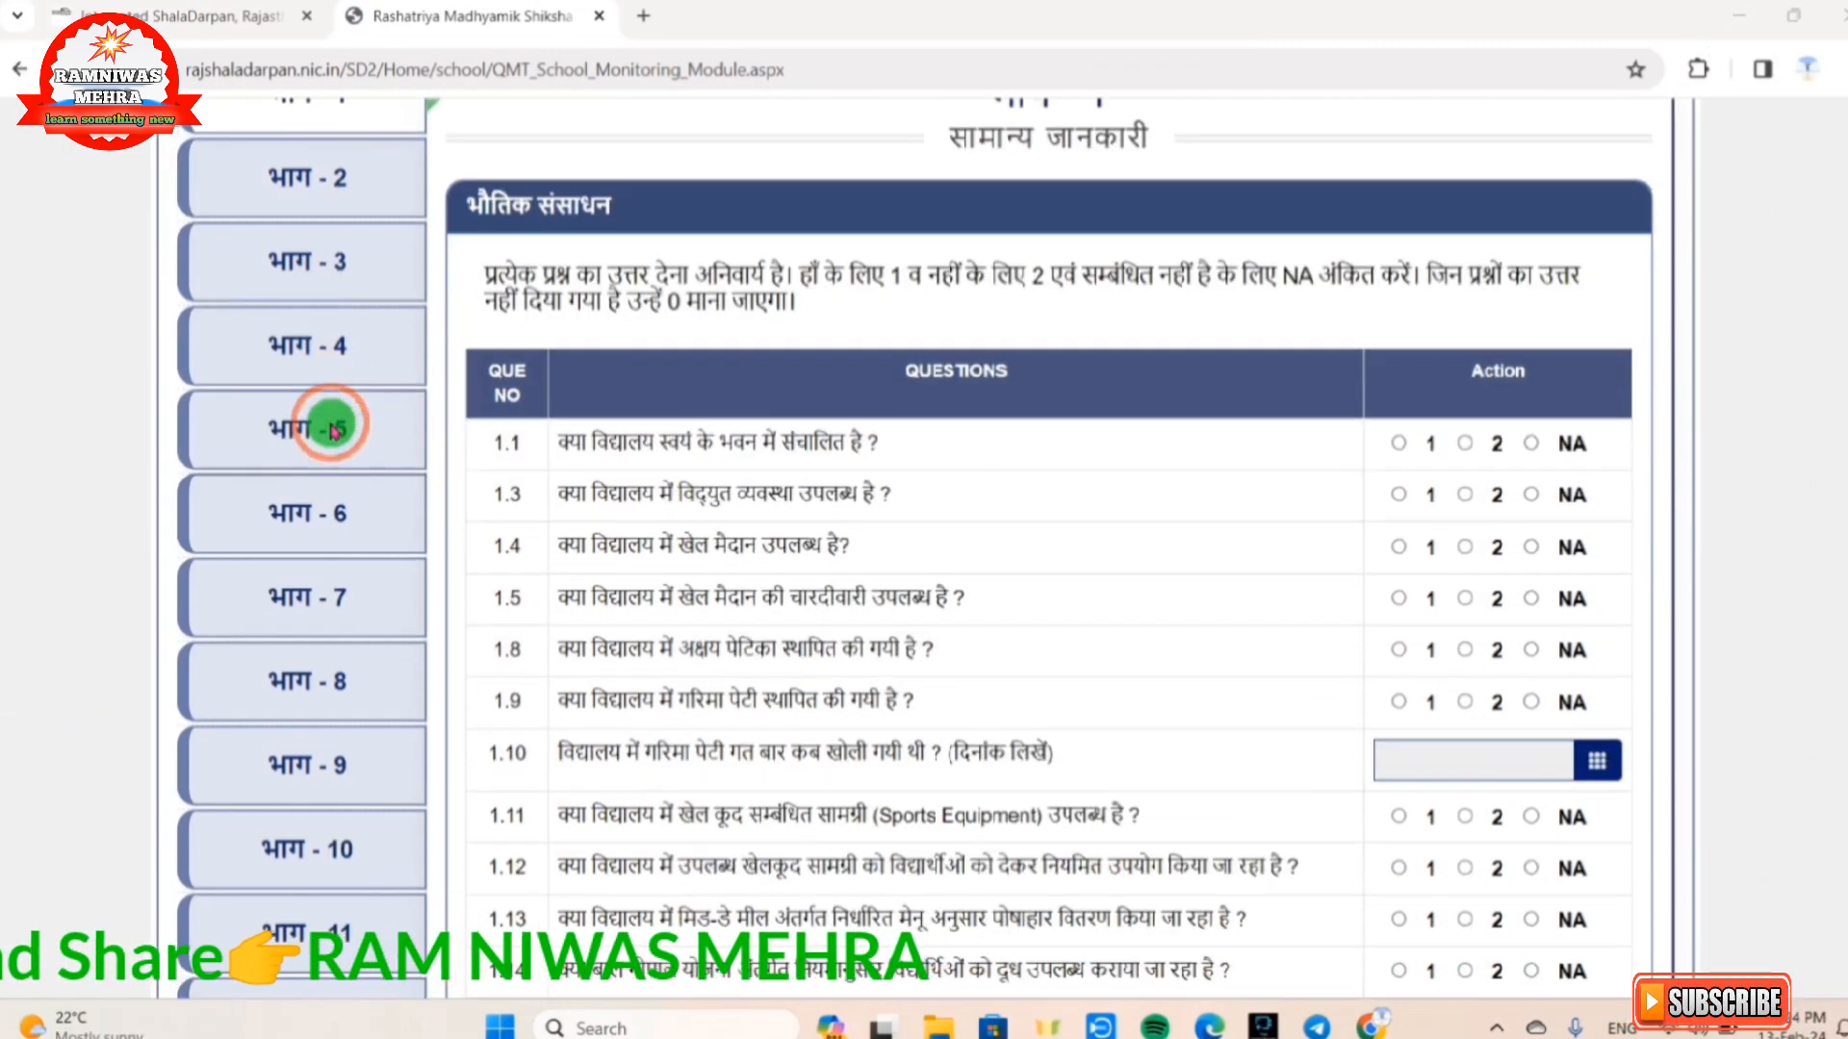
{"action": "scroll", "coordinate": [332, 424], "scroll_direction": "down", "scroll_amount": 3}
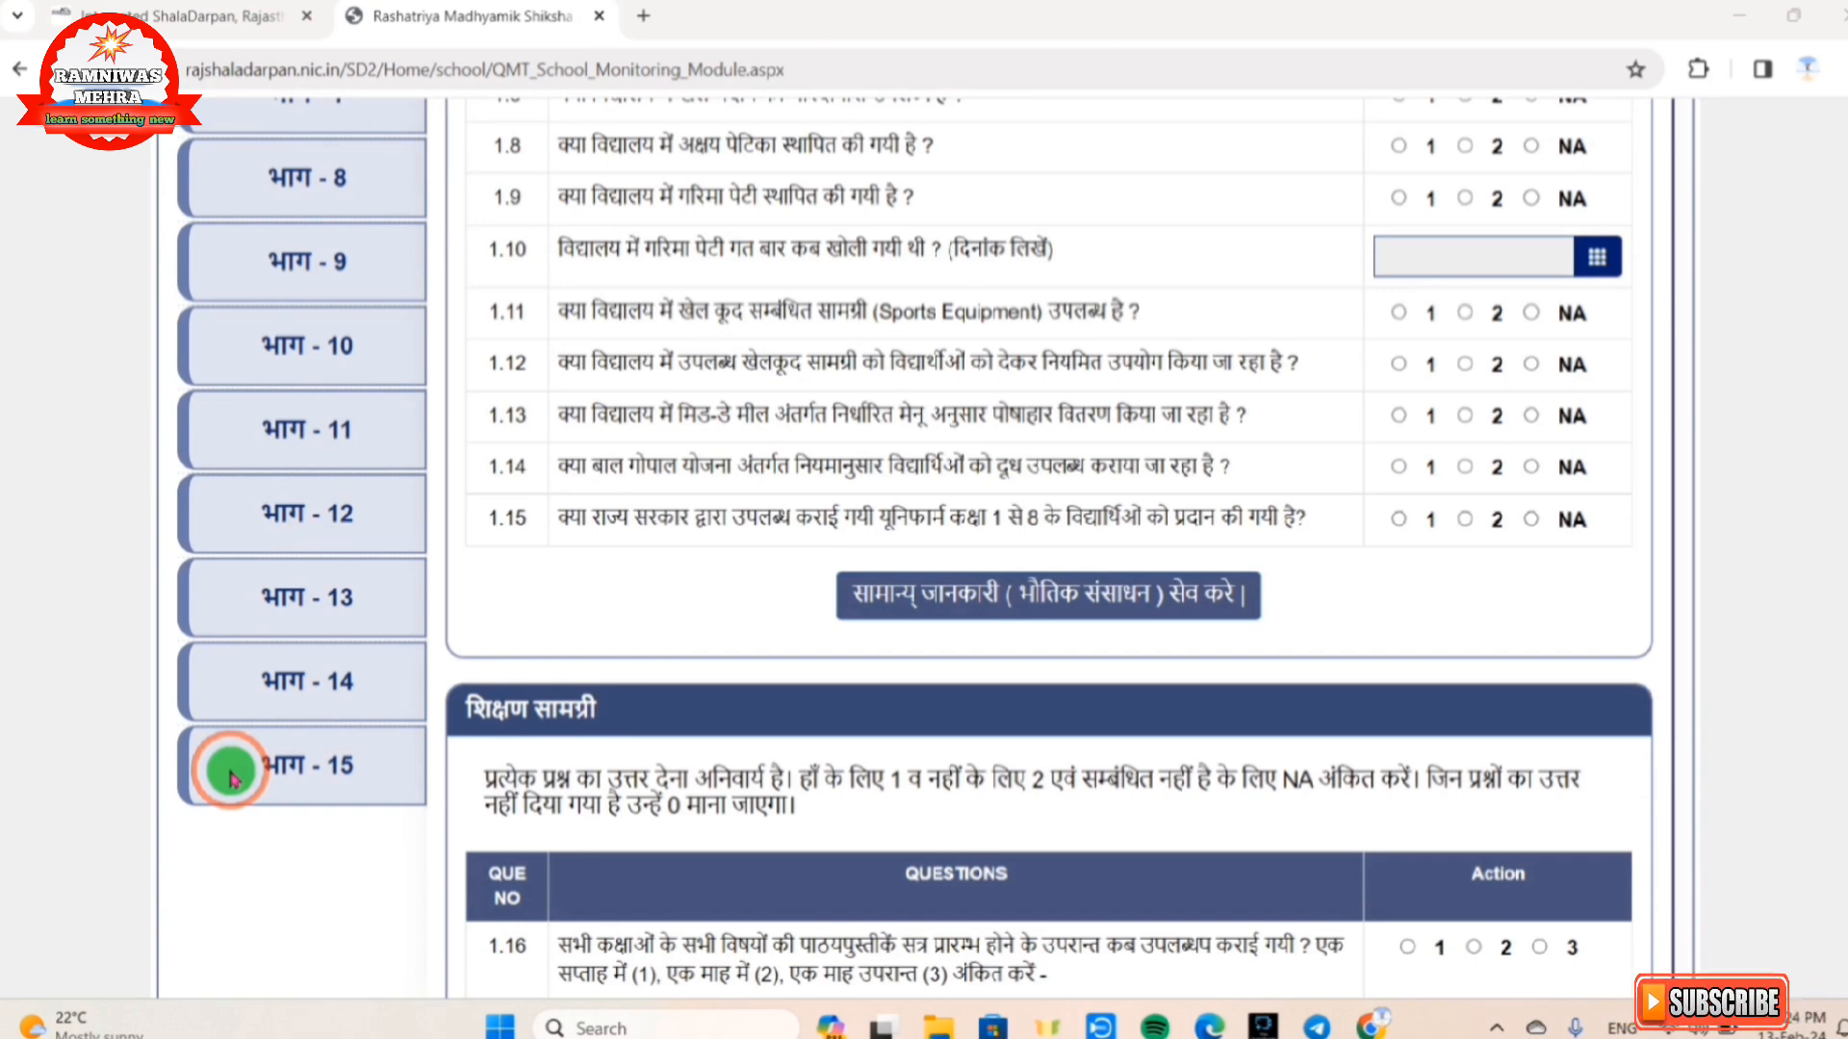
{"action": "scroll", "coordinate": [231, 777], "scroll_direction": "up", "scroll_amount": 3}
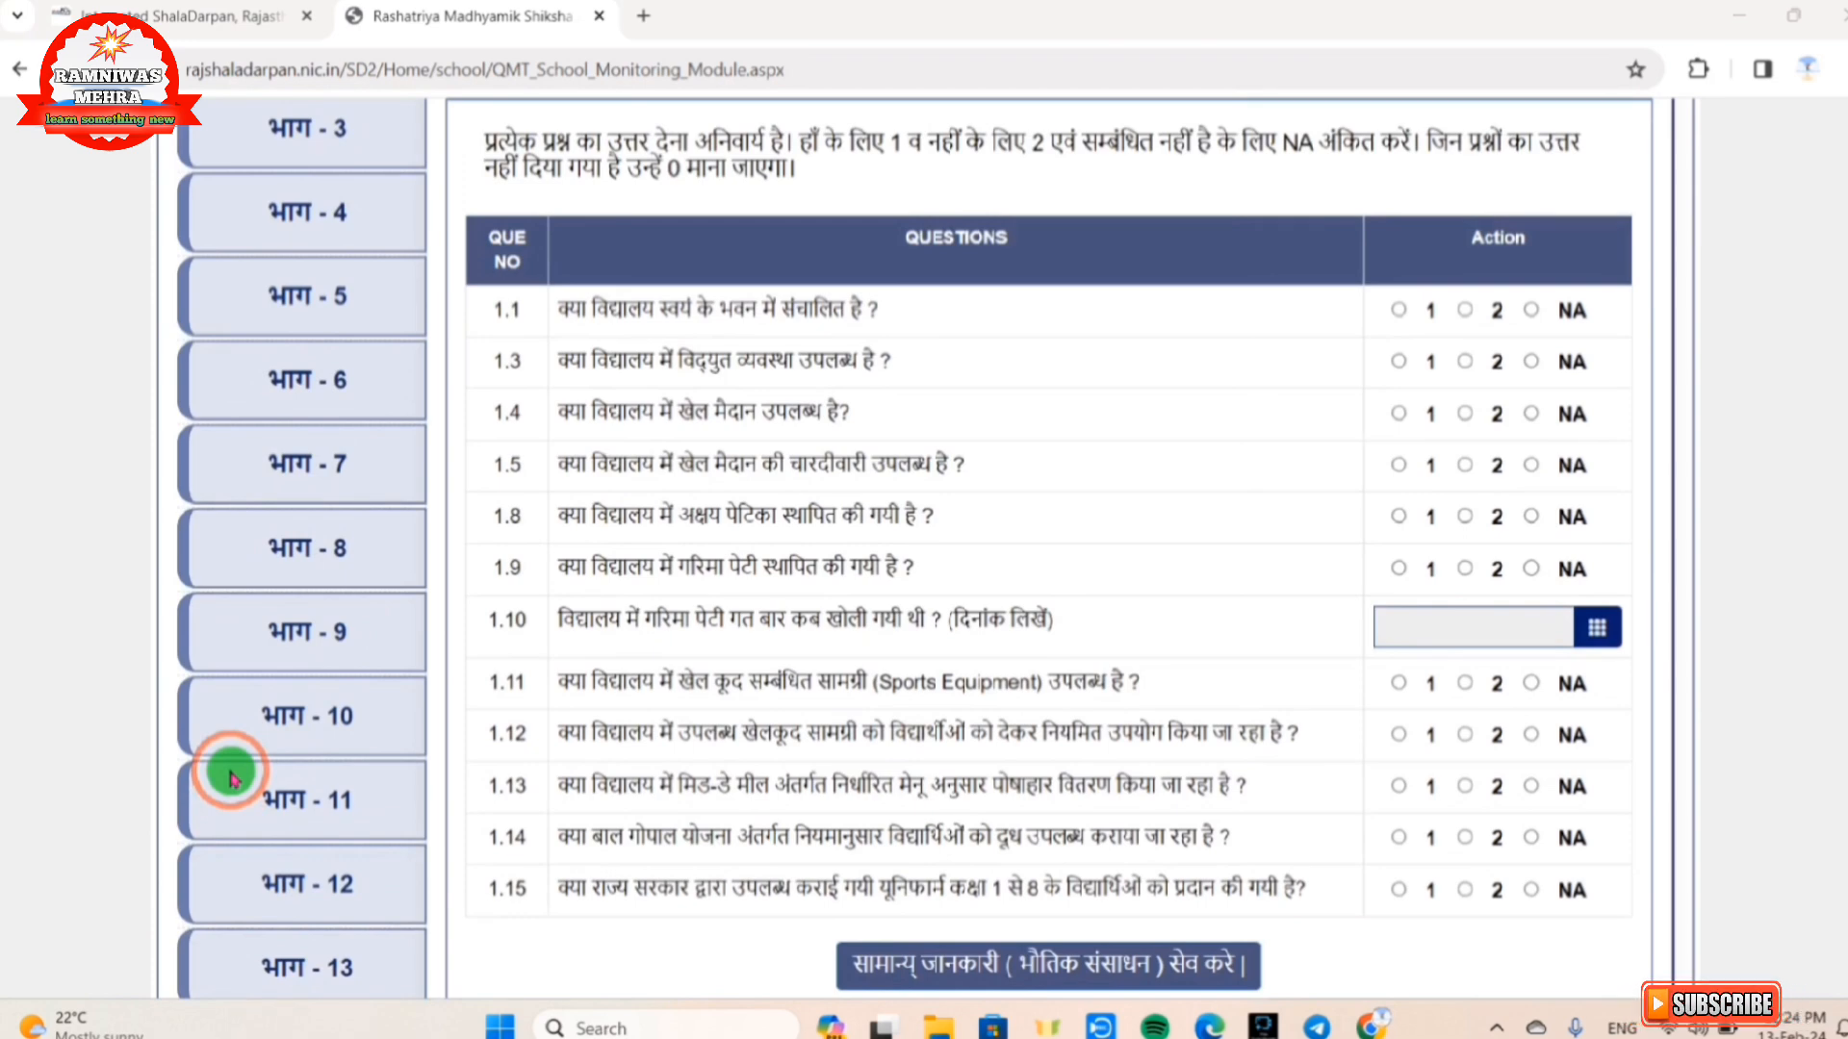
{"action": "scroll", "coordinate": [231, 777], "scroll_direction": "up", "scroll_amount": 2}
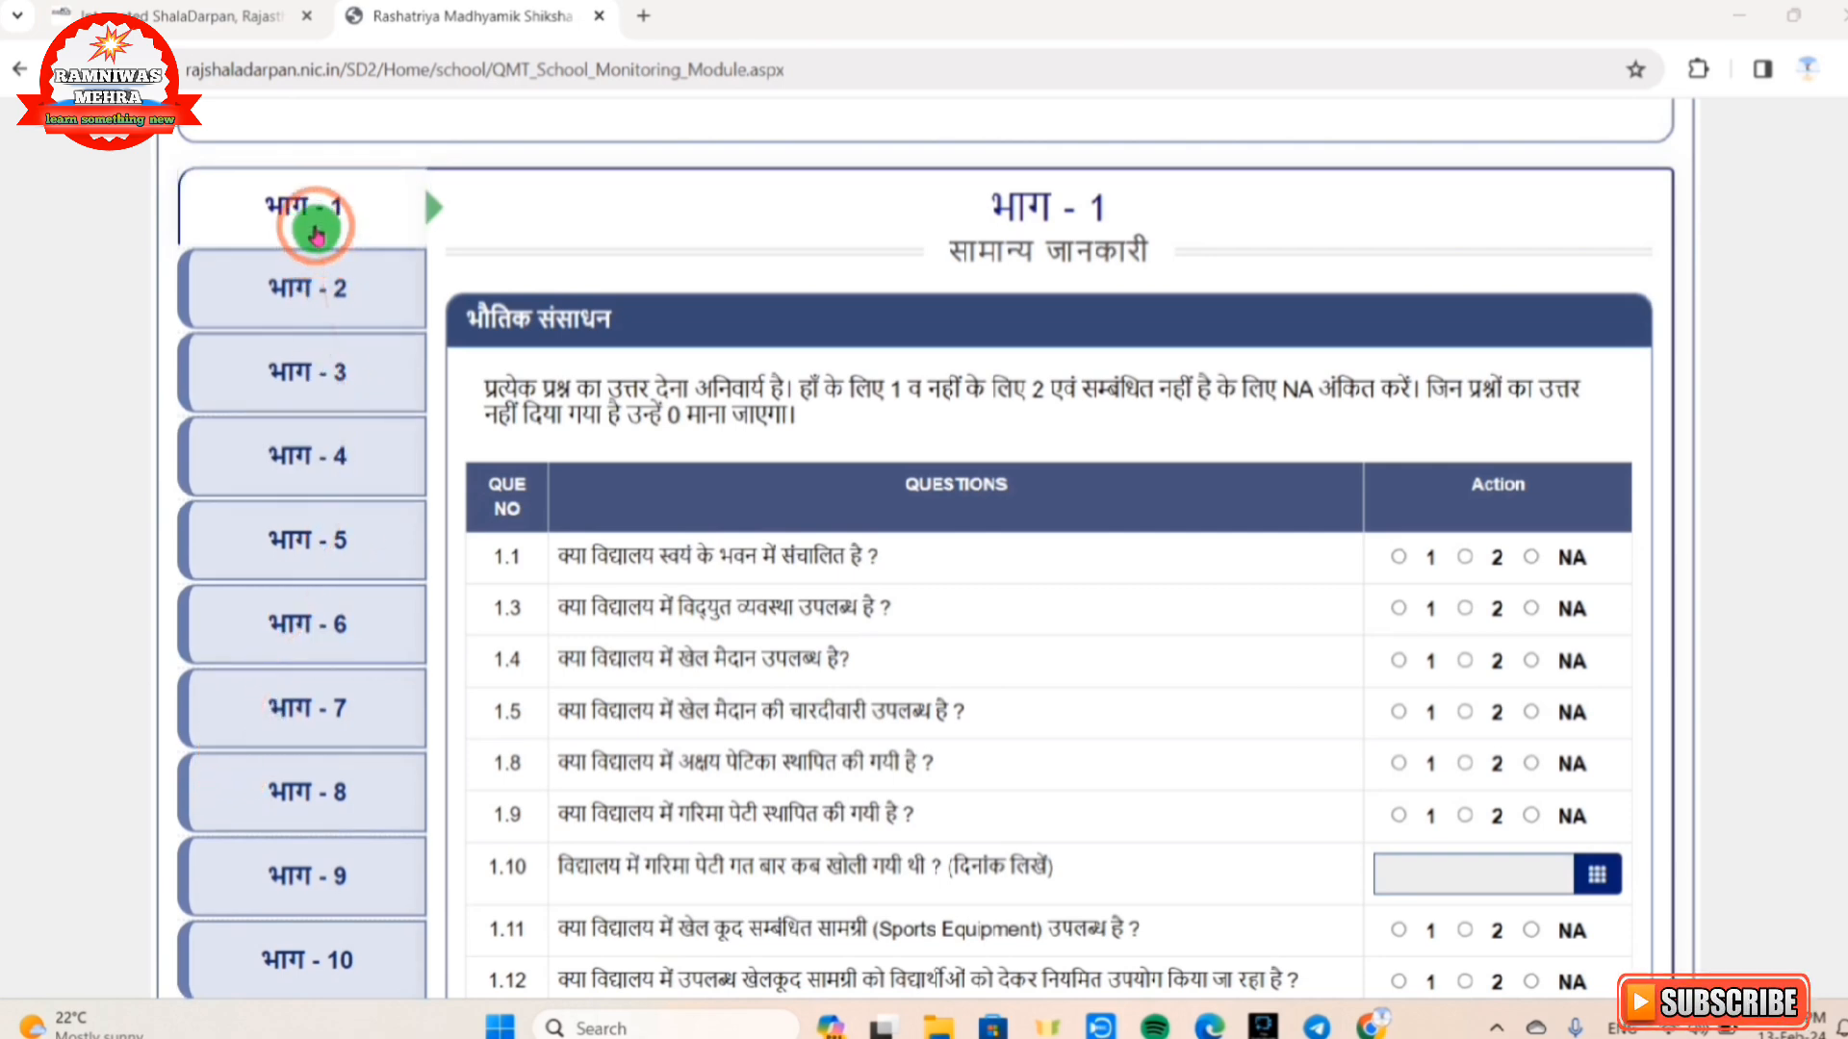
{"action": "left_click", "coordinate": [315, 225]}
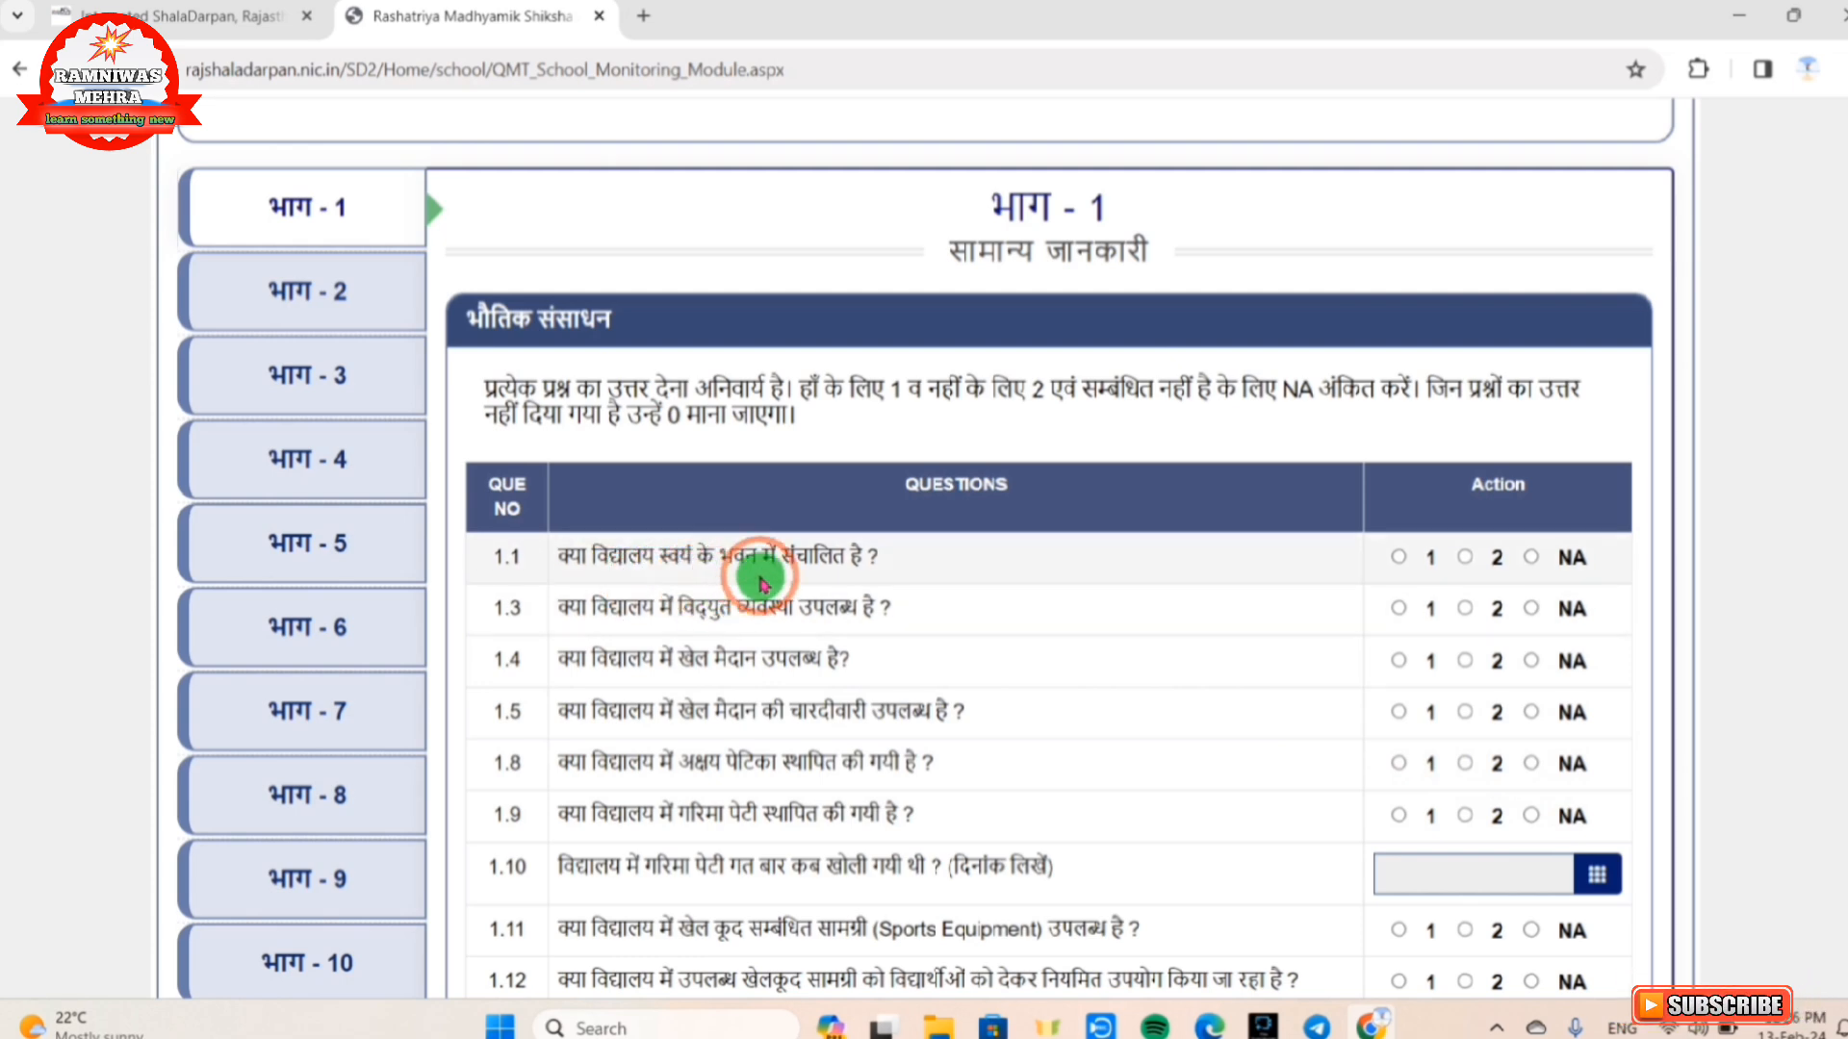
{"action": "left_click", "coordinate": [1400, 558]}
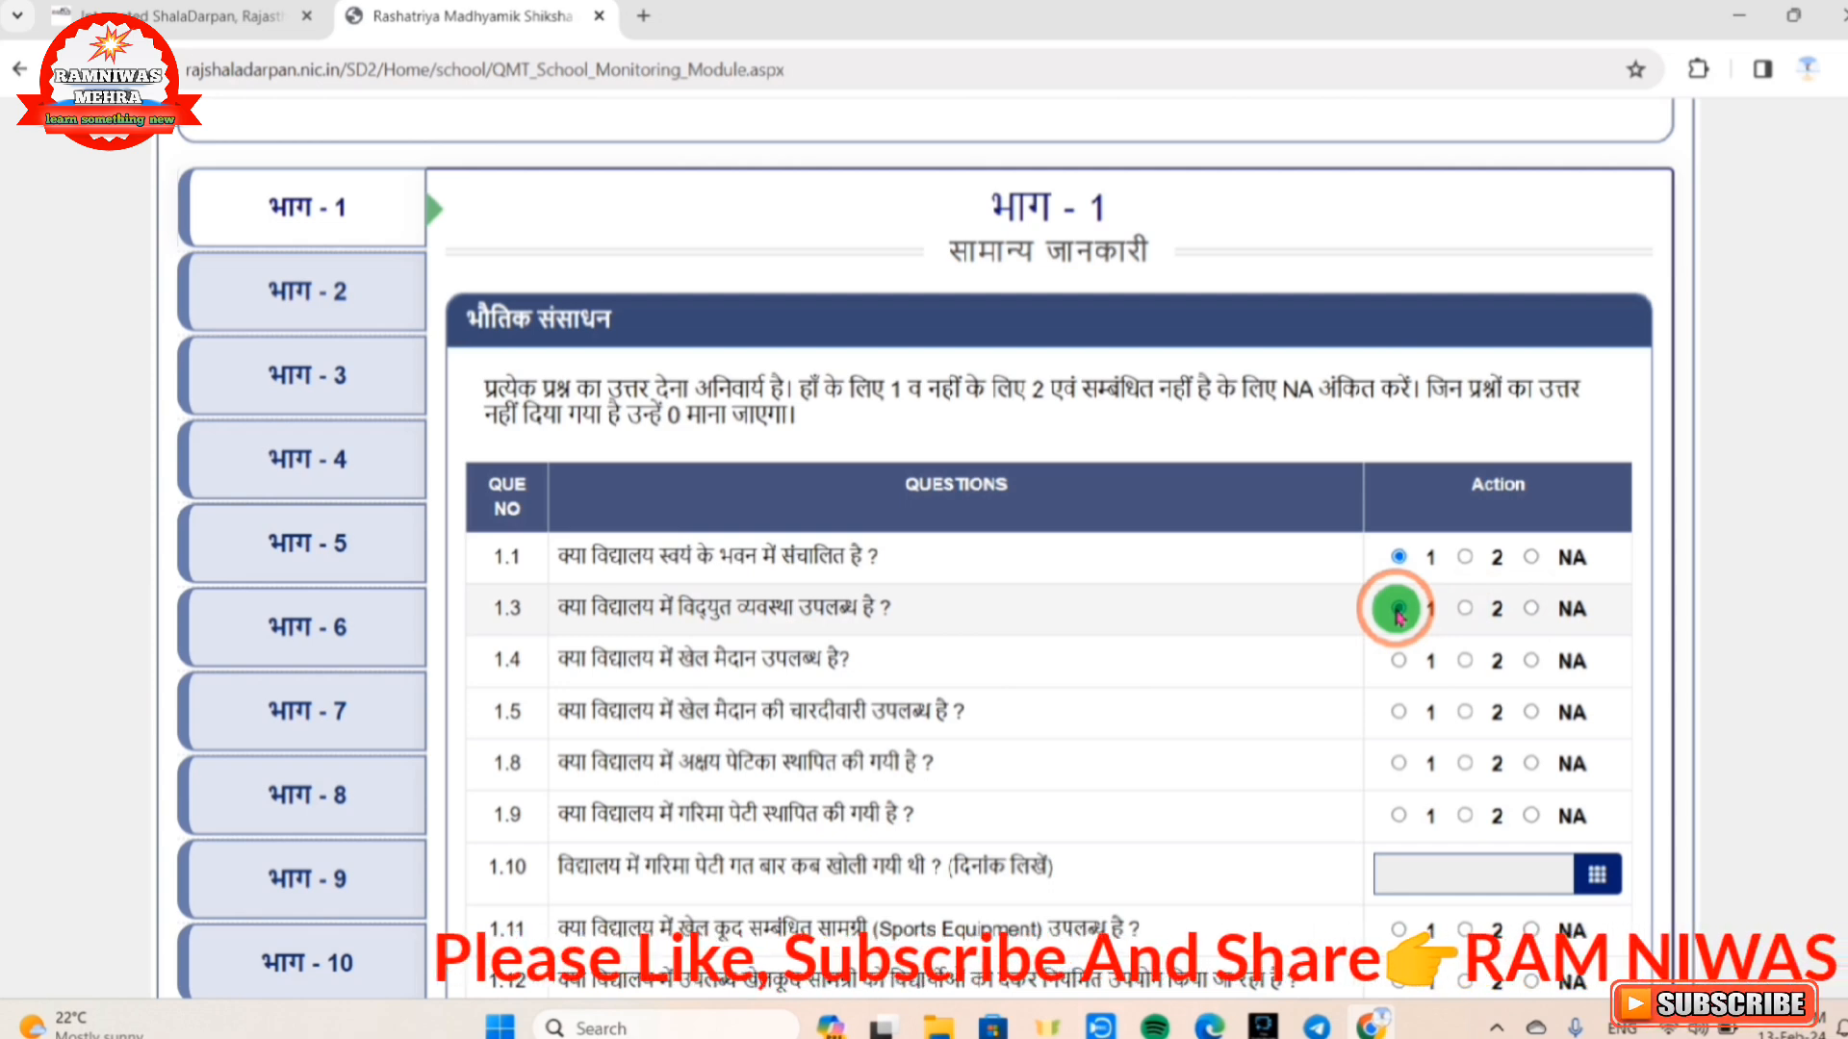
- Set the date in question 1.10, when the school's गरिमा पेटी was last opened, to 01-01-2024
{"action": "scroll", "coordinate": [1397, 610], "scroll_direction": "down", "scroll_amount": 3}
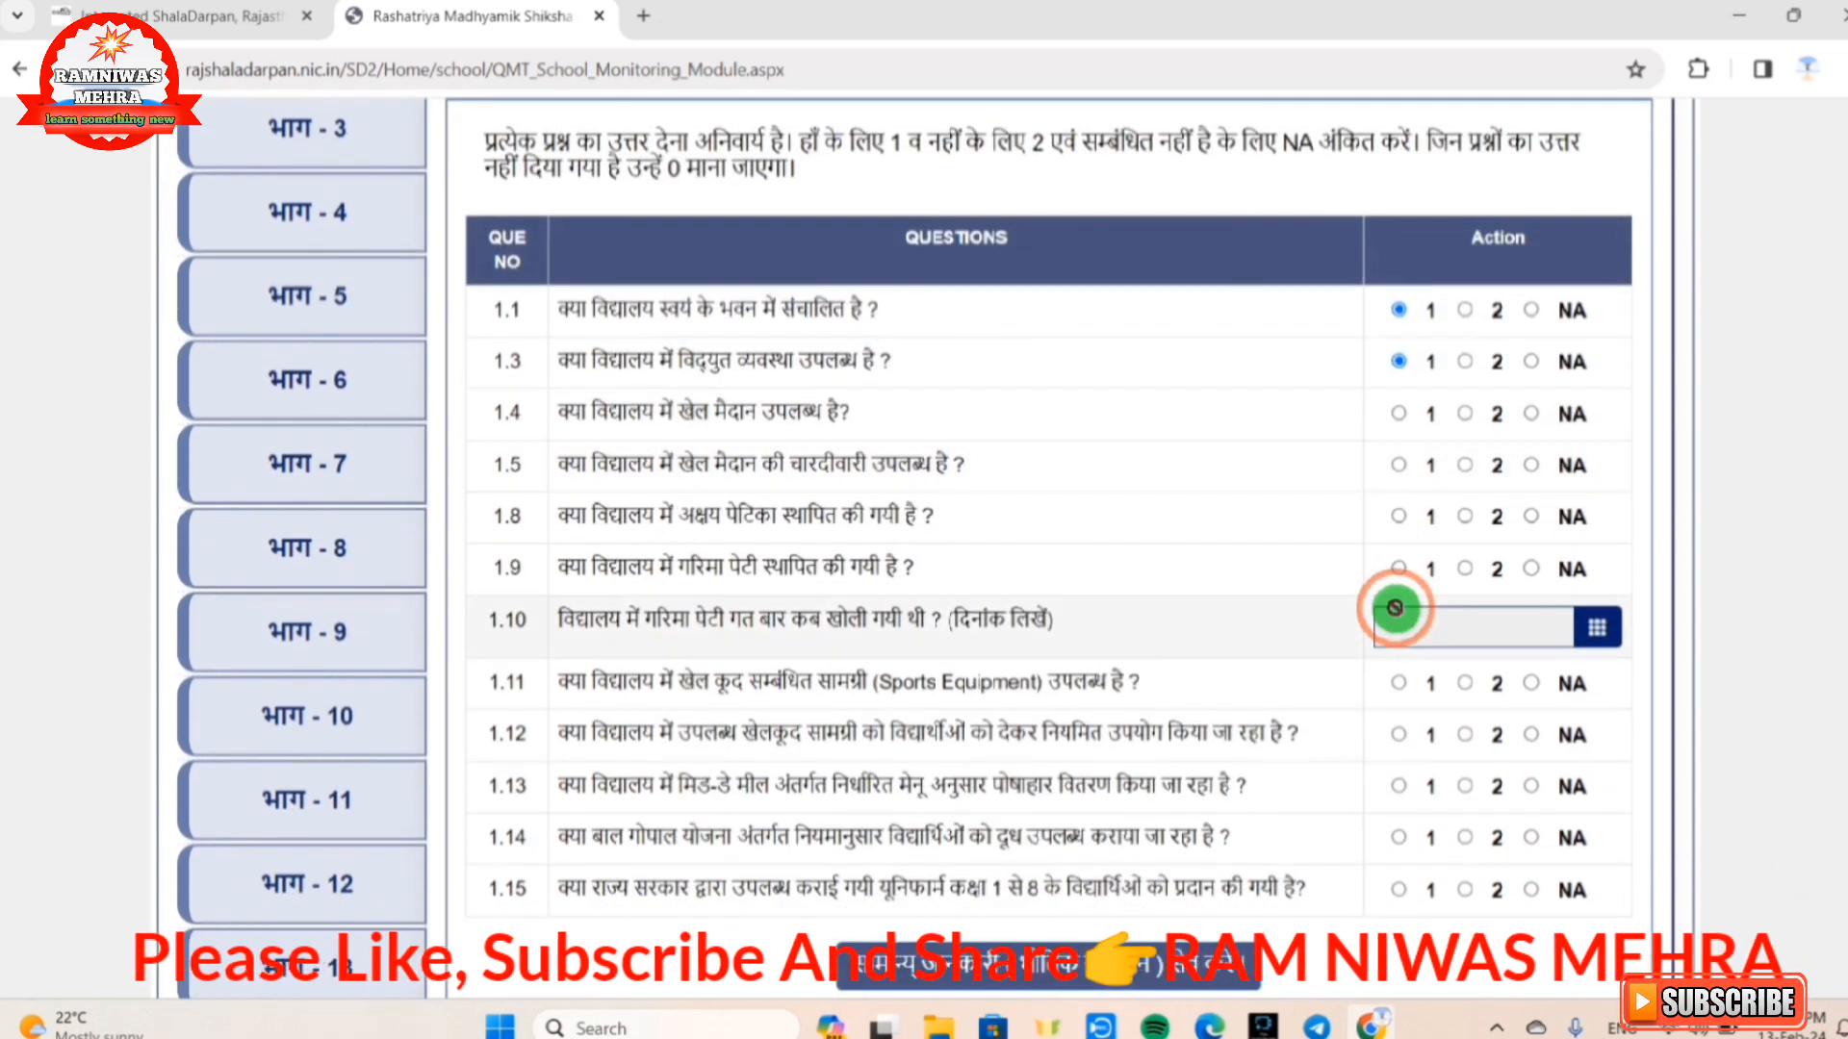
{"action": "scroll", "coordinate": [1391, 607], "scroll_direction": "down", "scroll_amount": 1}
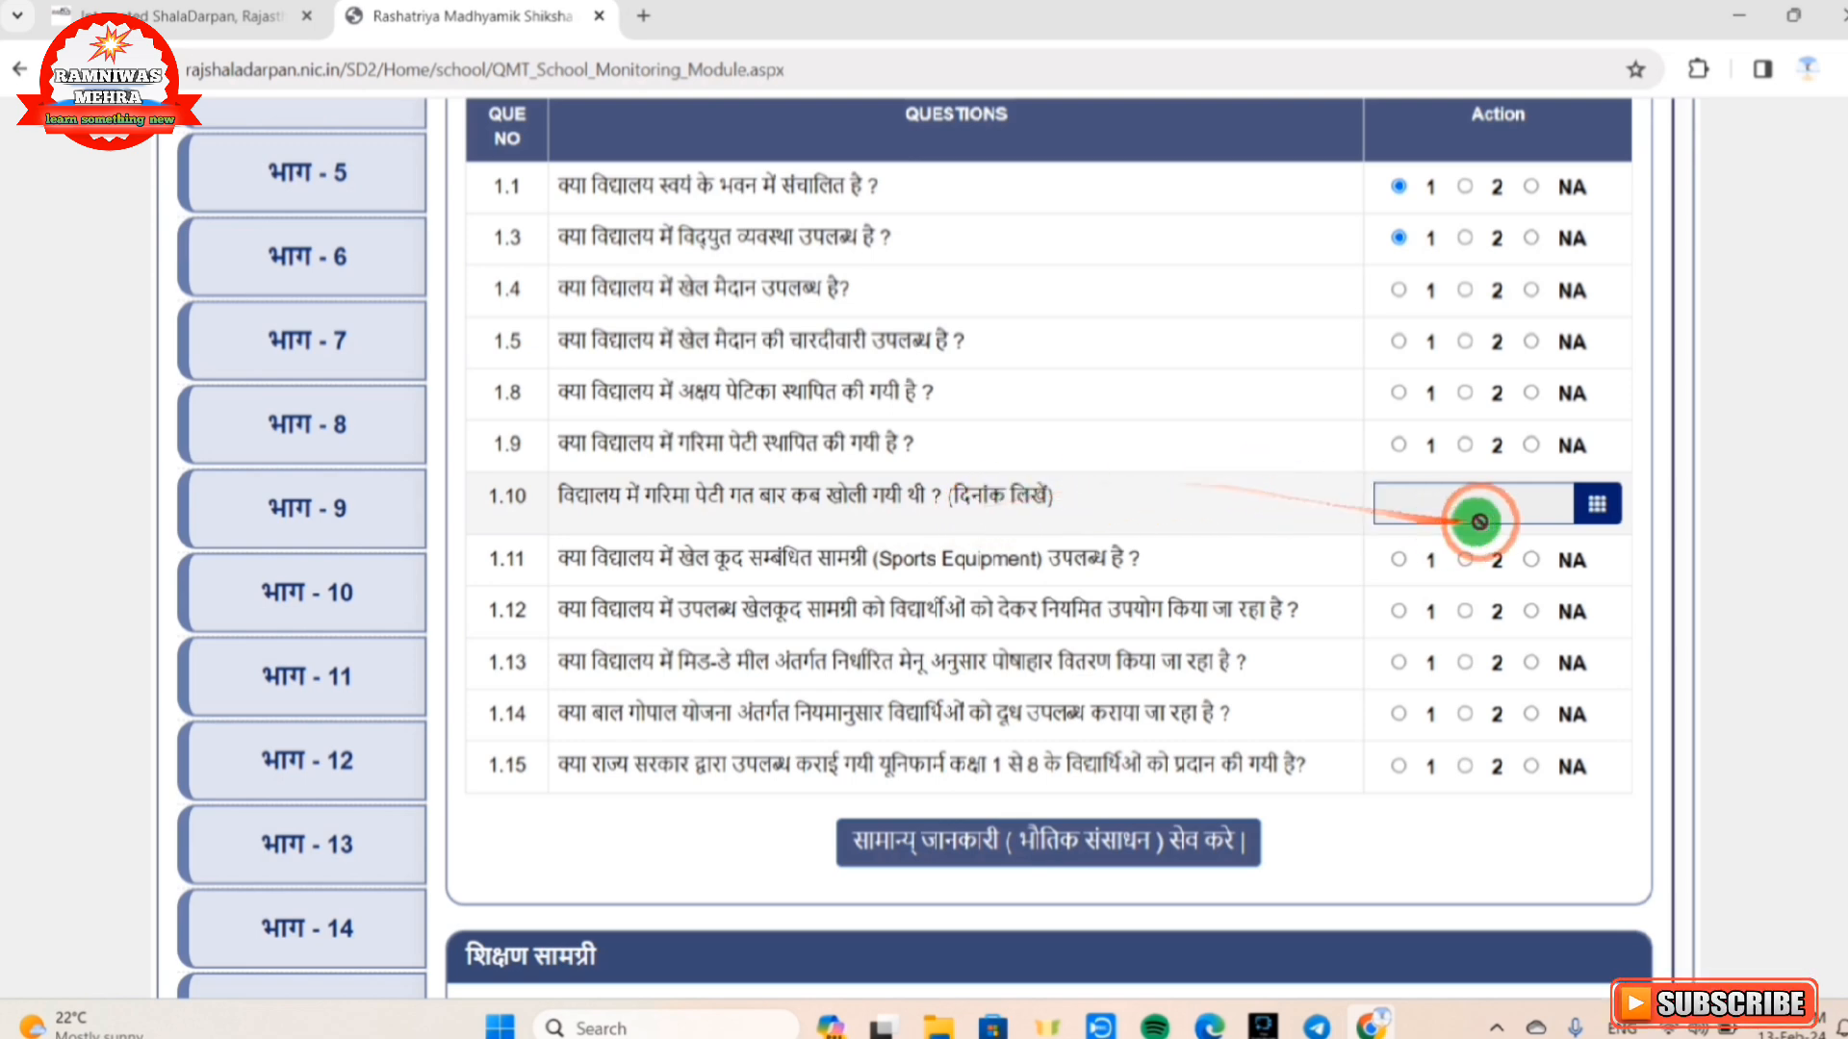
{"action": "left_click", "coordinate": [1597, 504]}
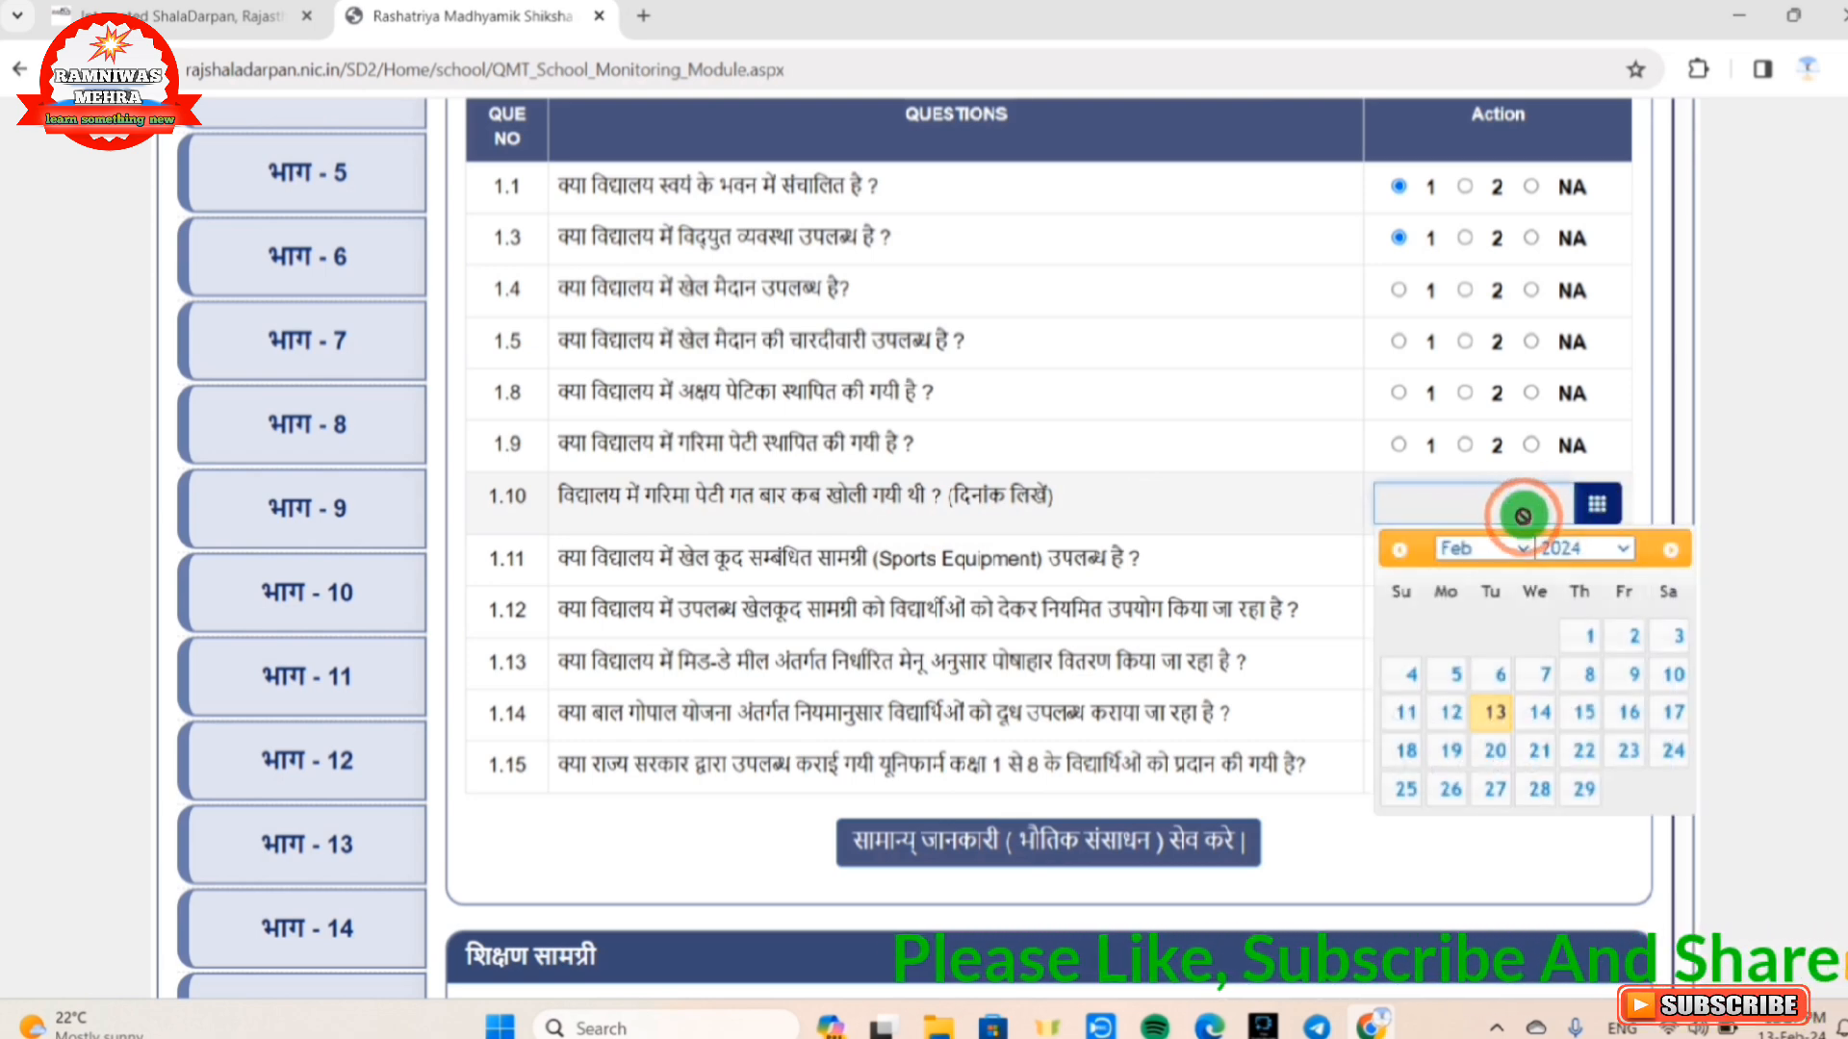
{"action": "left_click", "coordinate": [1574, 549]}
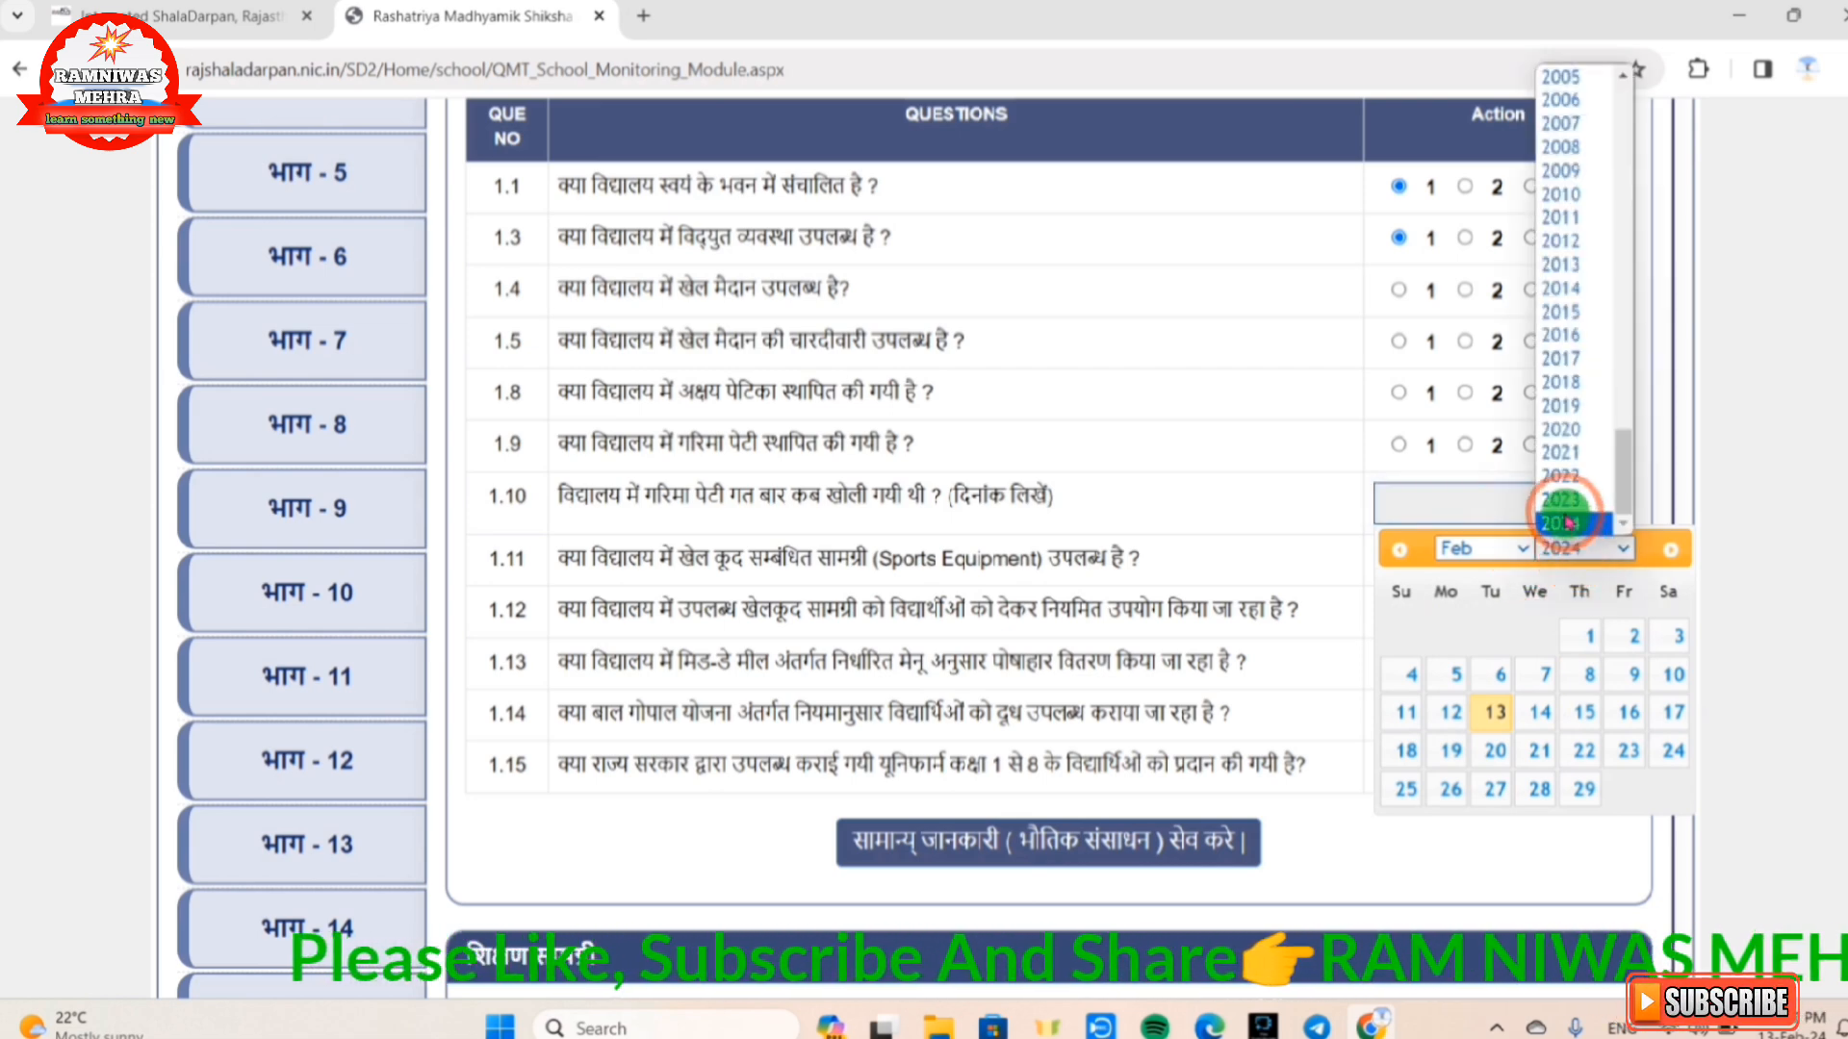
{"action": "left_click", "coordinate": [1561, 525]}
{"action": "left_click", "coordinate": [1521, 549]}
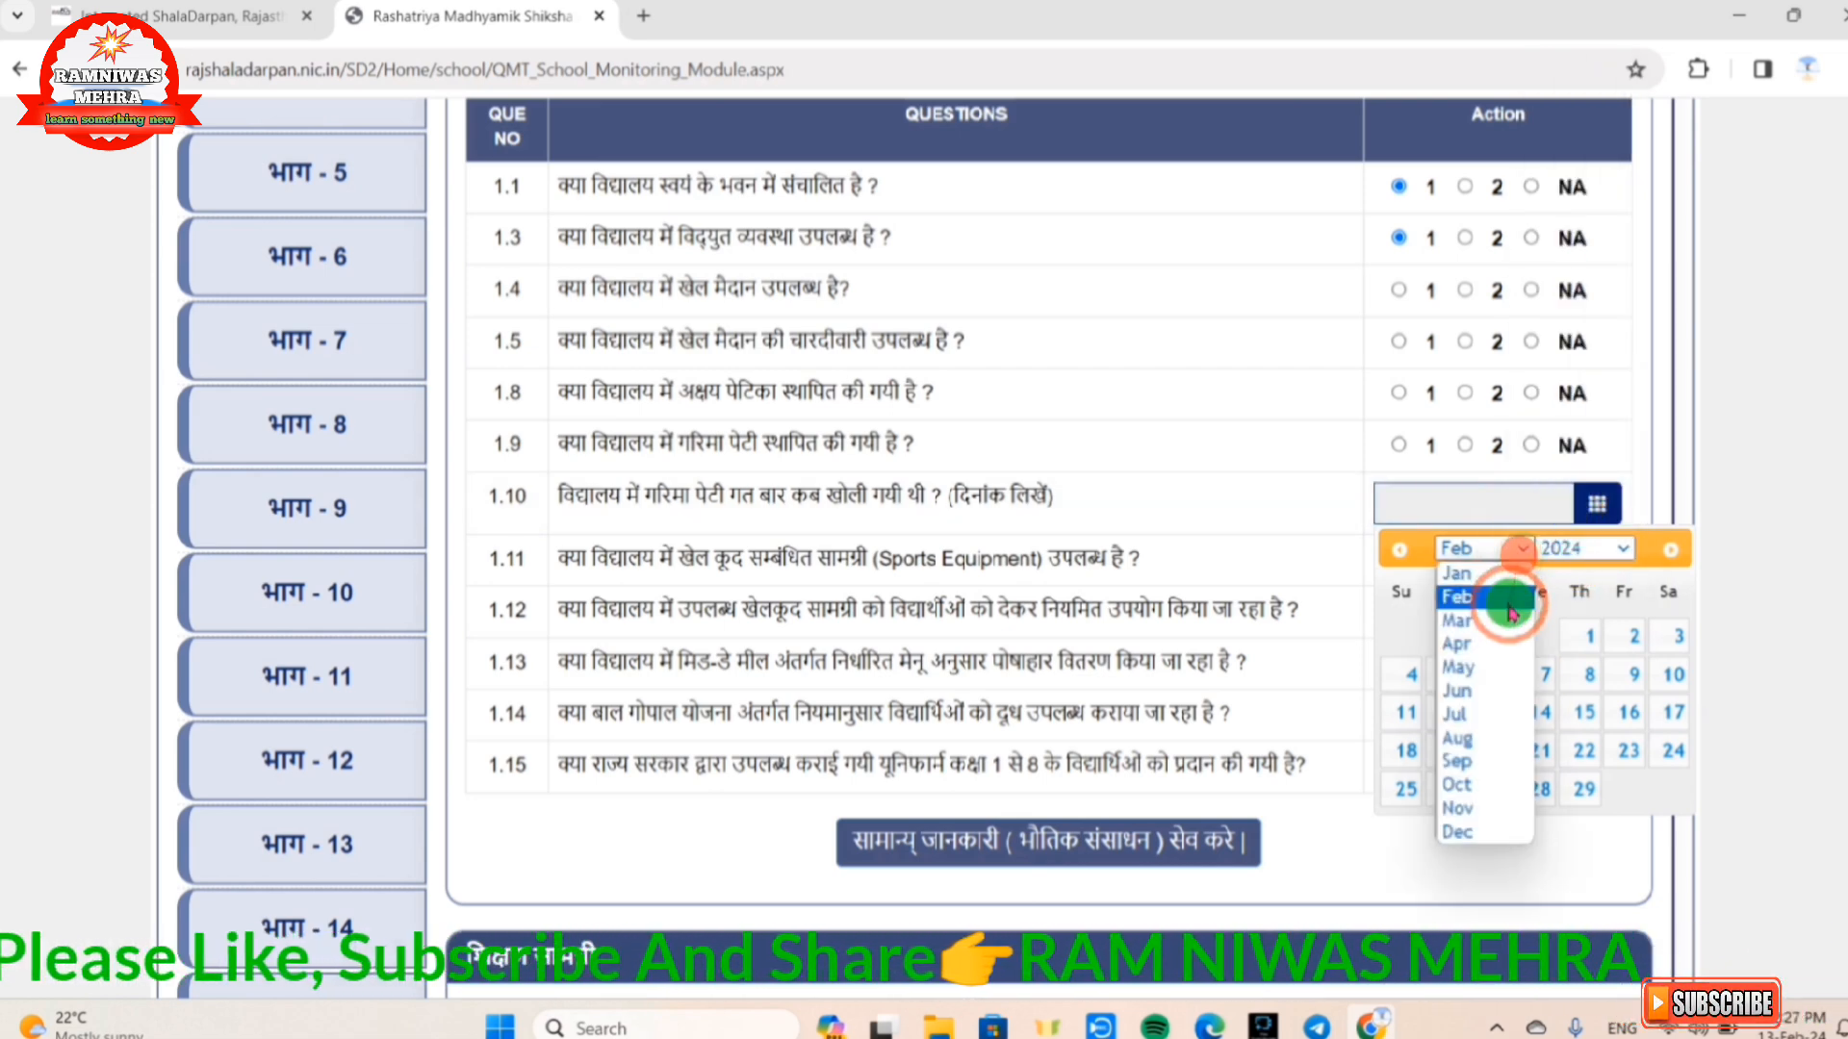
{"action": "left_click", "coordinate": [1477, 573]}
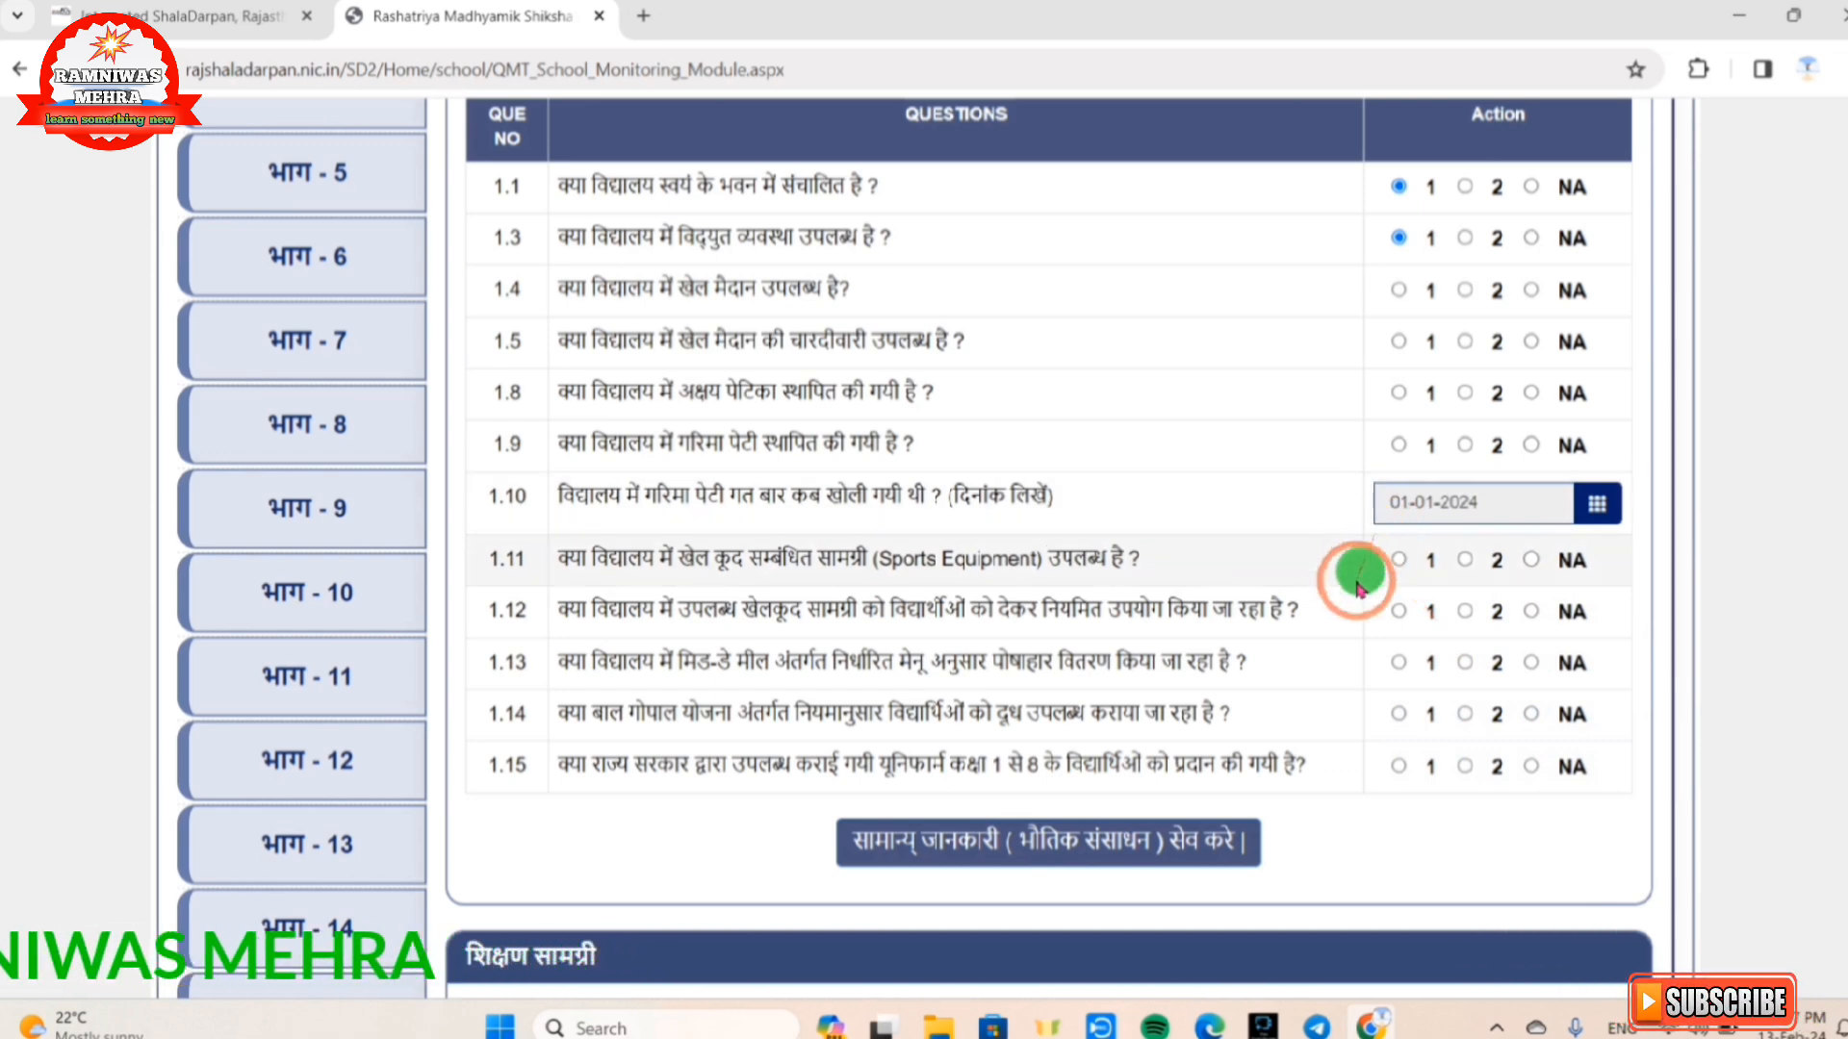
{"action": "left_click", "coordinate": [1398, 238]}
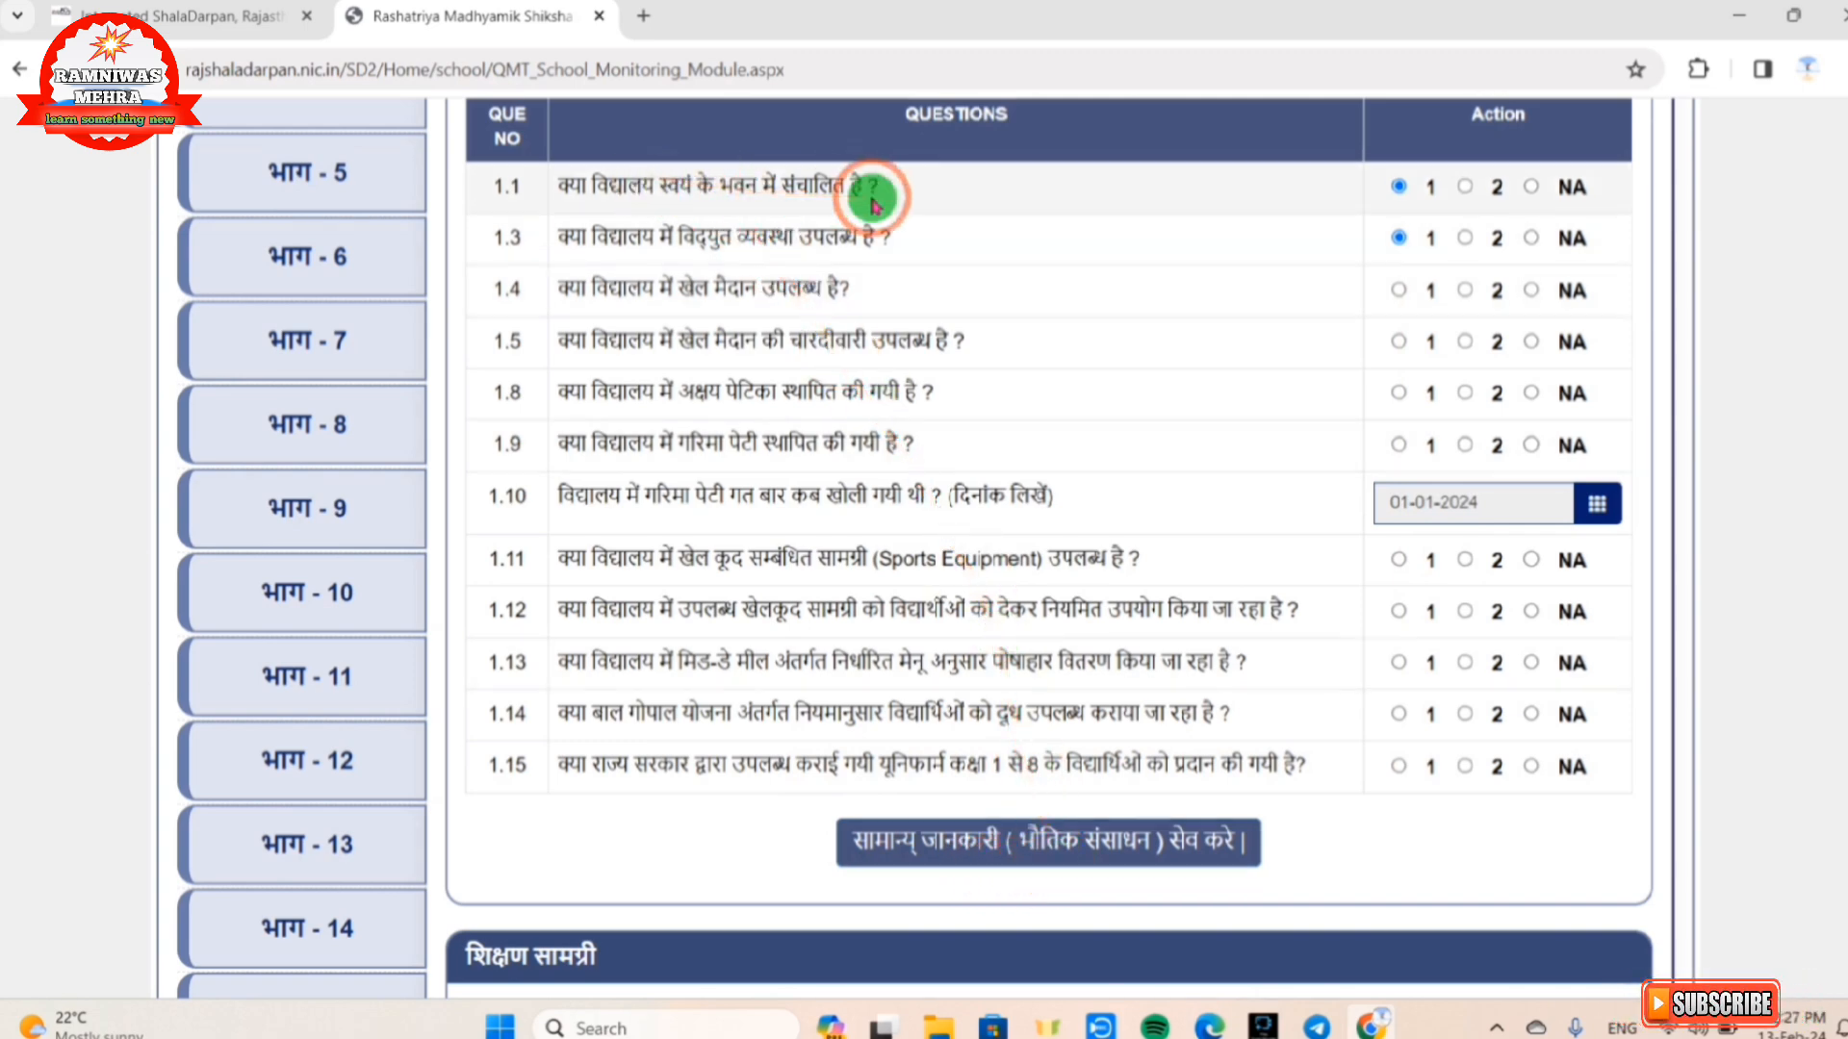
- Look through the Part 1 questions on teaching materials (1.16 to 1.26) and on equity (from 1.27)
{"action": "scroll", "coordinate": [873, 202], "scroll_direction": "down", "scroll_amount": 6}
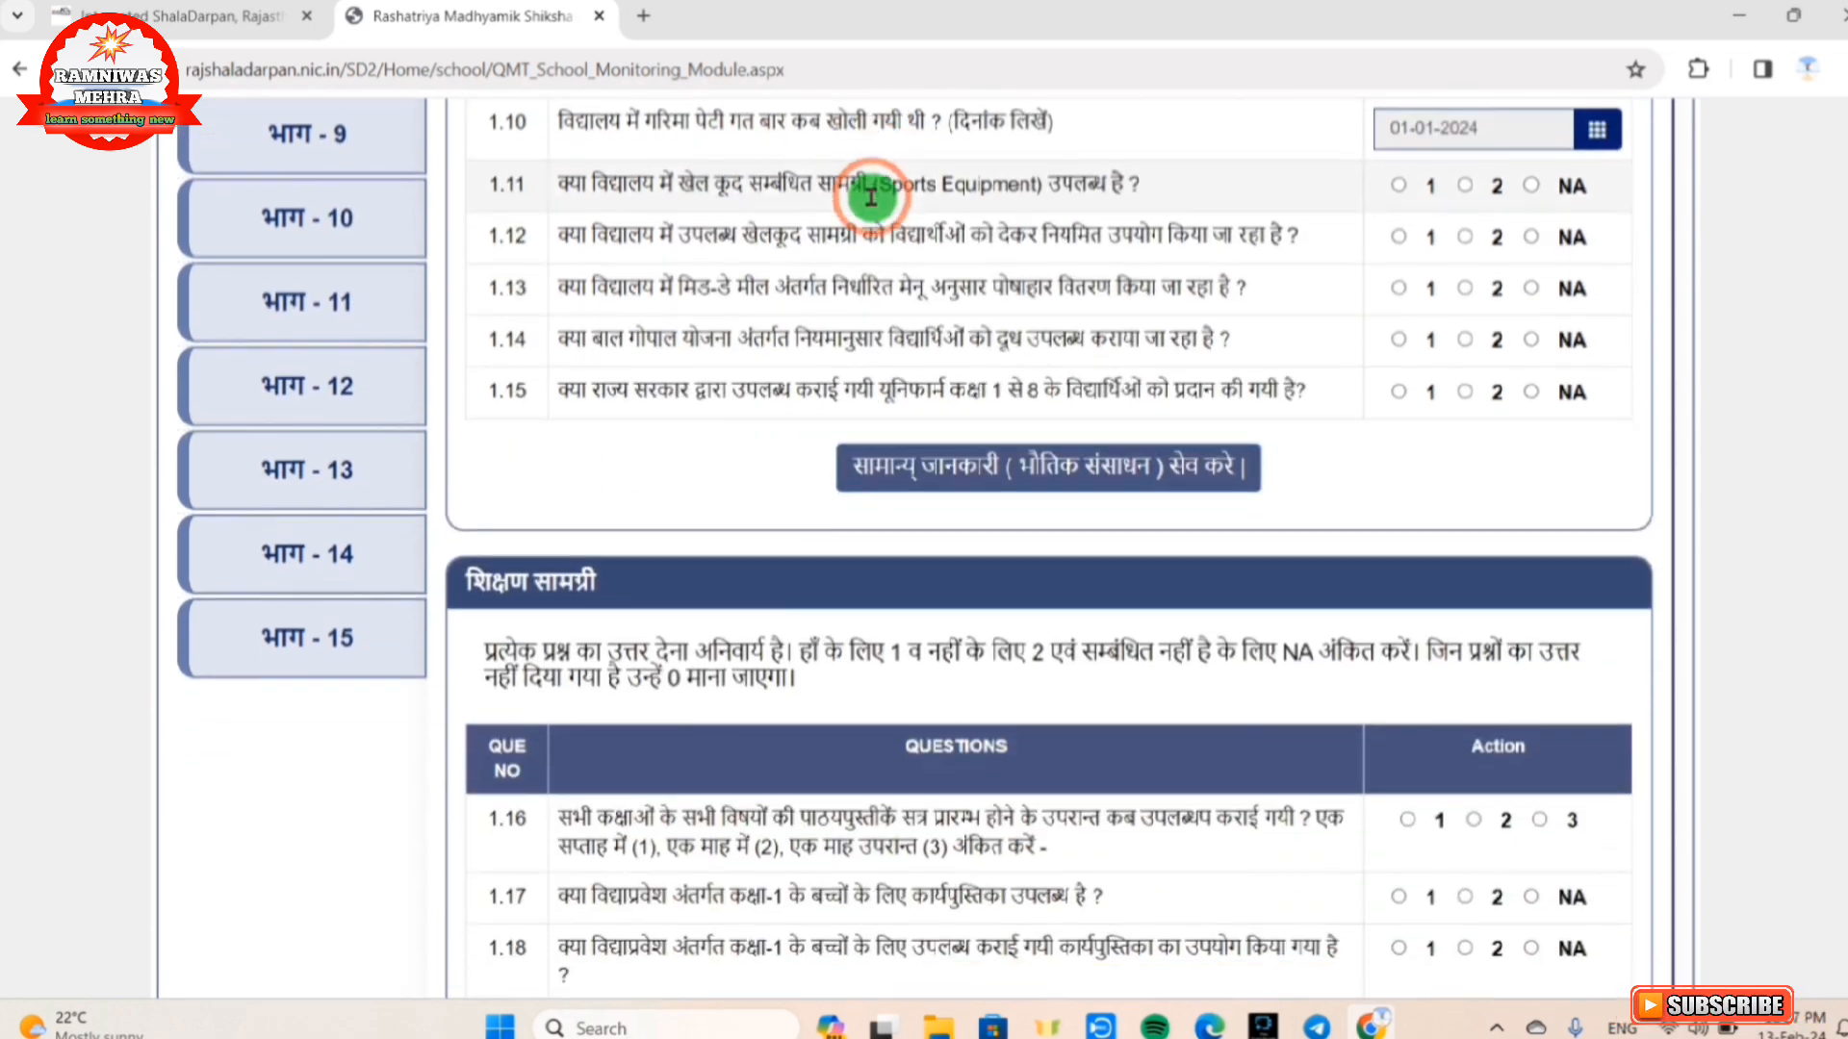
{"action": "scroll", "coordinate": [873, 204], "scroll_direction": "down", "scroll_amount": 1}
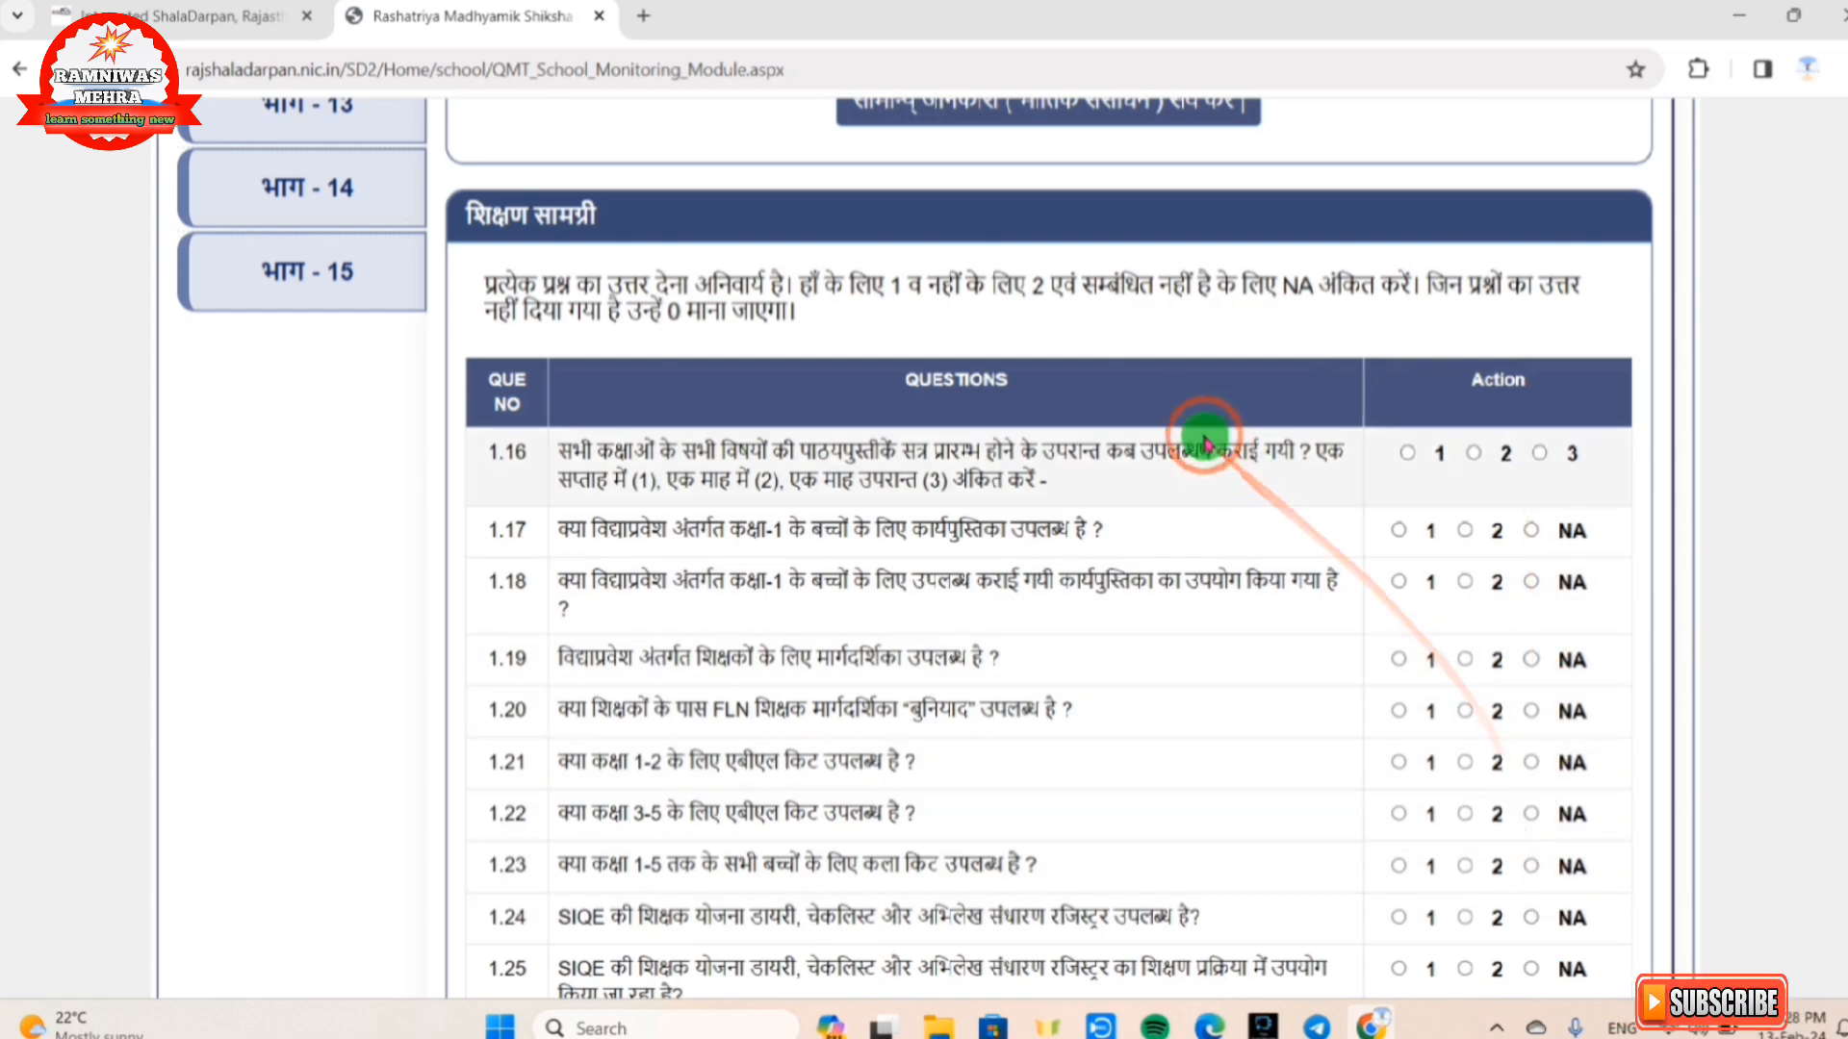
{"action": "scroll", "coordinate": [1201, 438], "scroll_direction": "down", "scroll_amount": 1}
{"action": "scroll", "coordinate": [1204, 441], "scroll_direction": "down", "scroll_amount": 1}
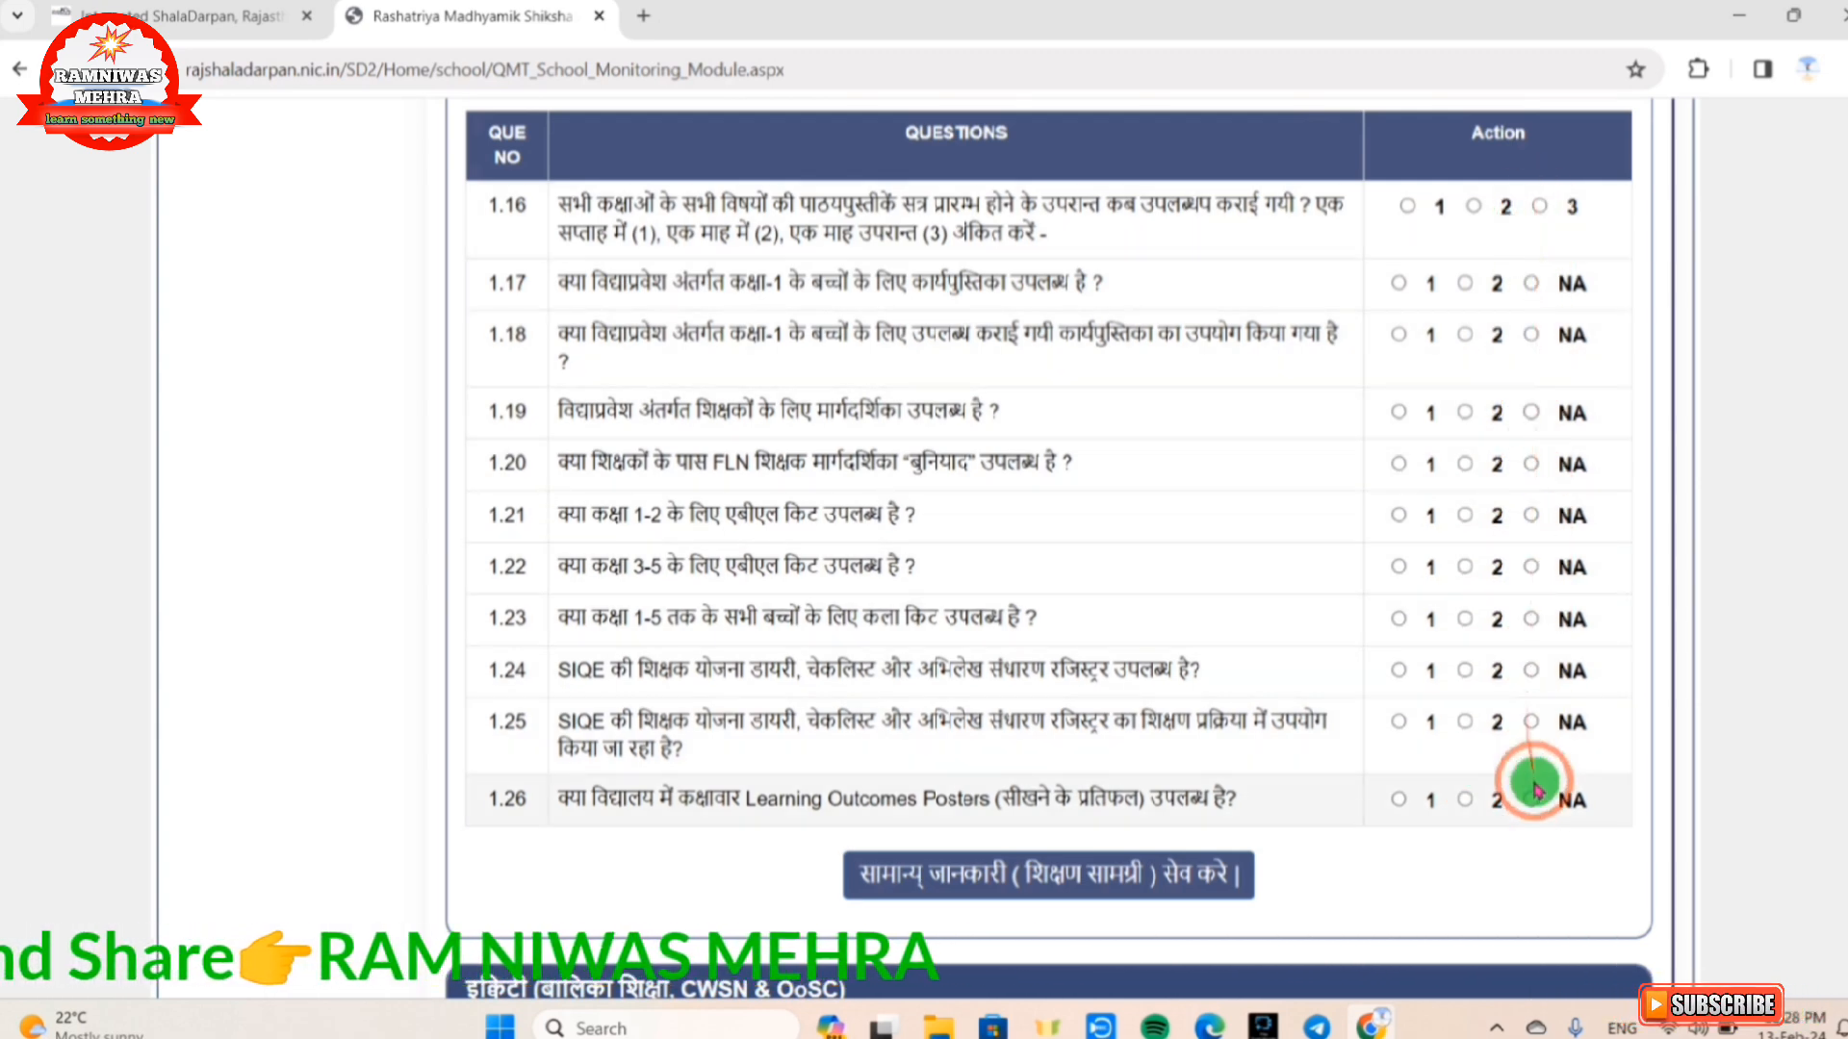
{"action": "scroll", "coordinate": [1292, 349], "scroll_direction": "down", "scroll_amount": 3}
{"action": "scroll", "coordinate": [1295, 354], "scroll_direction": "down", "scroll_amount": 3}
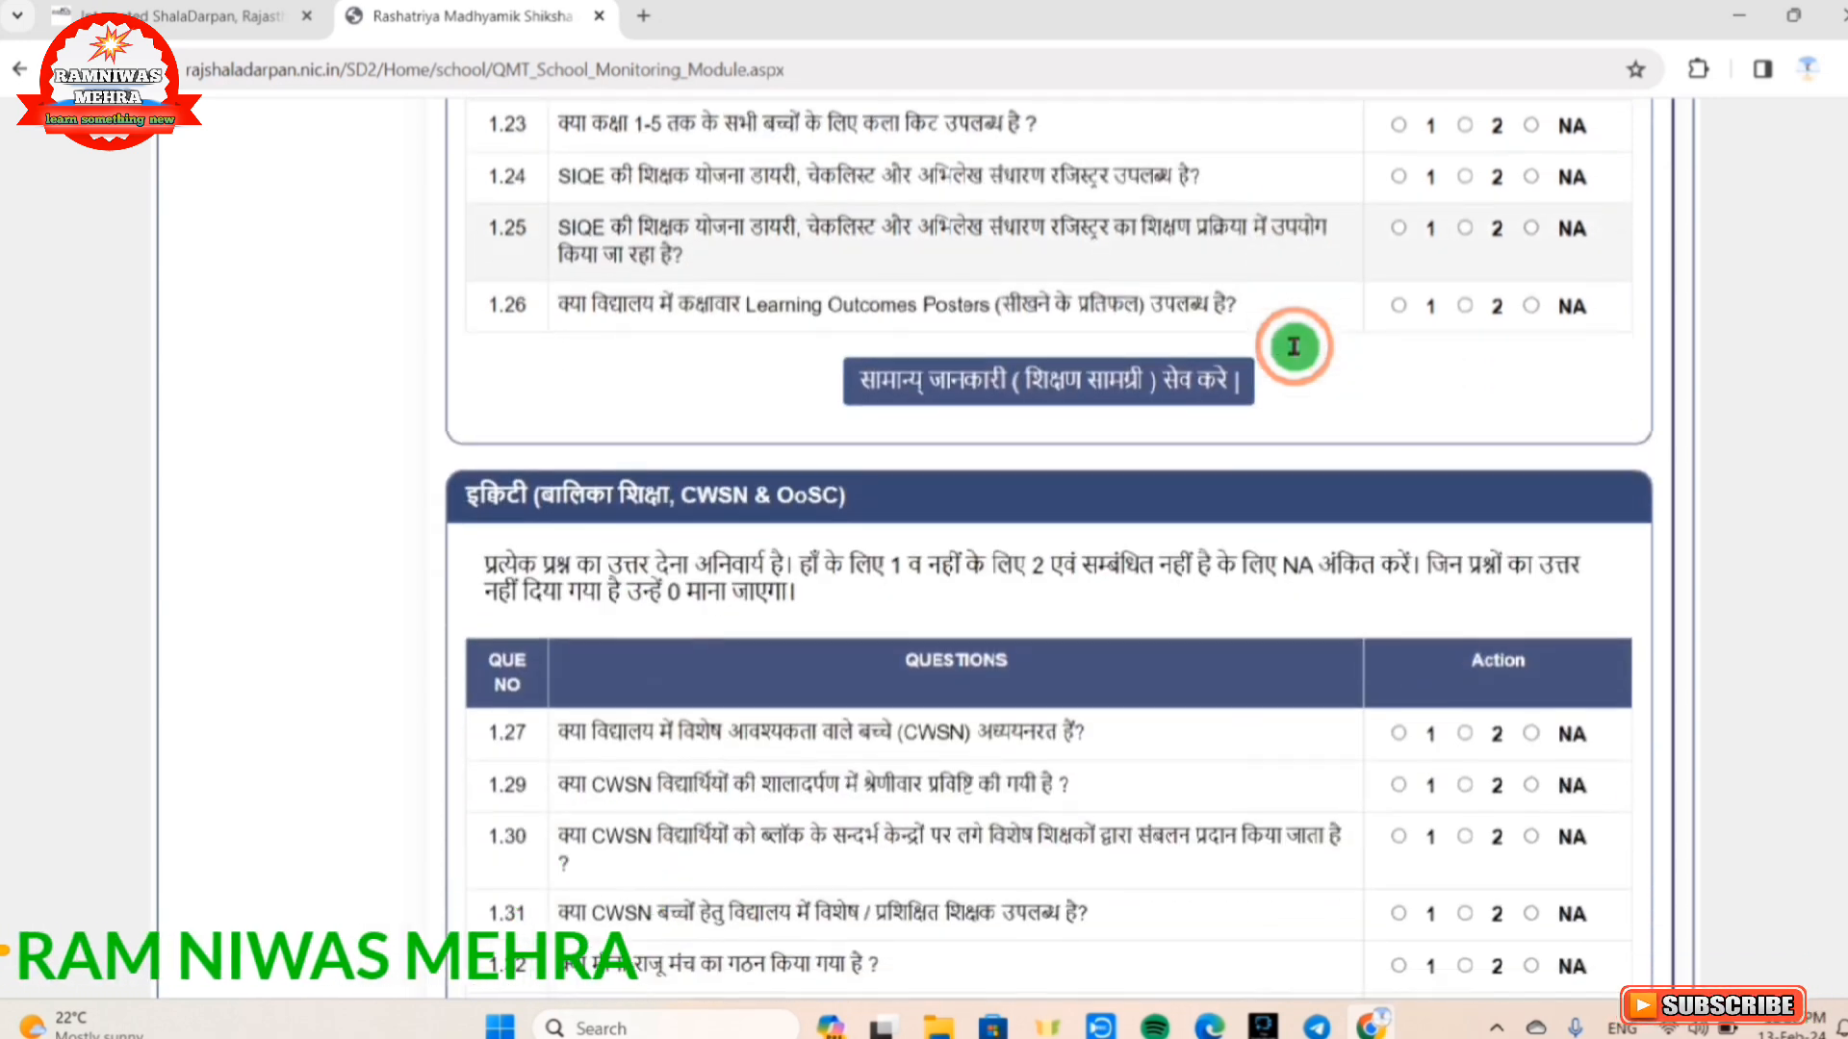
{"action": "scroll", "coordinate": [1296, 354], "scroll_direction": "down", "scroll_amount": 3}
{"action": "scroll", "coordinate": [1295, 354], "scroll_direction": "down", "scroll_amount": 1}
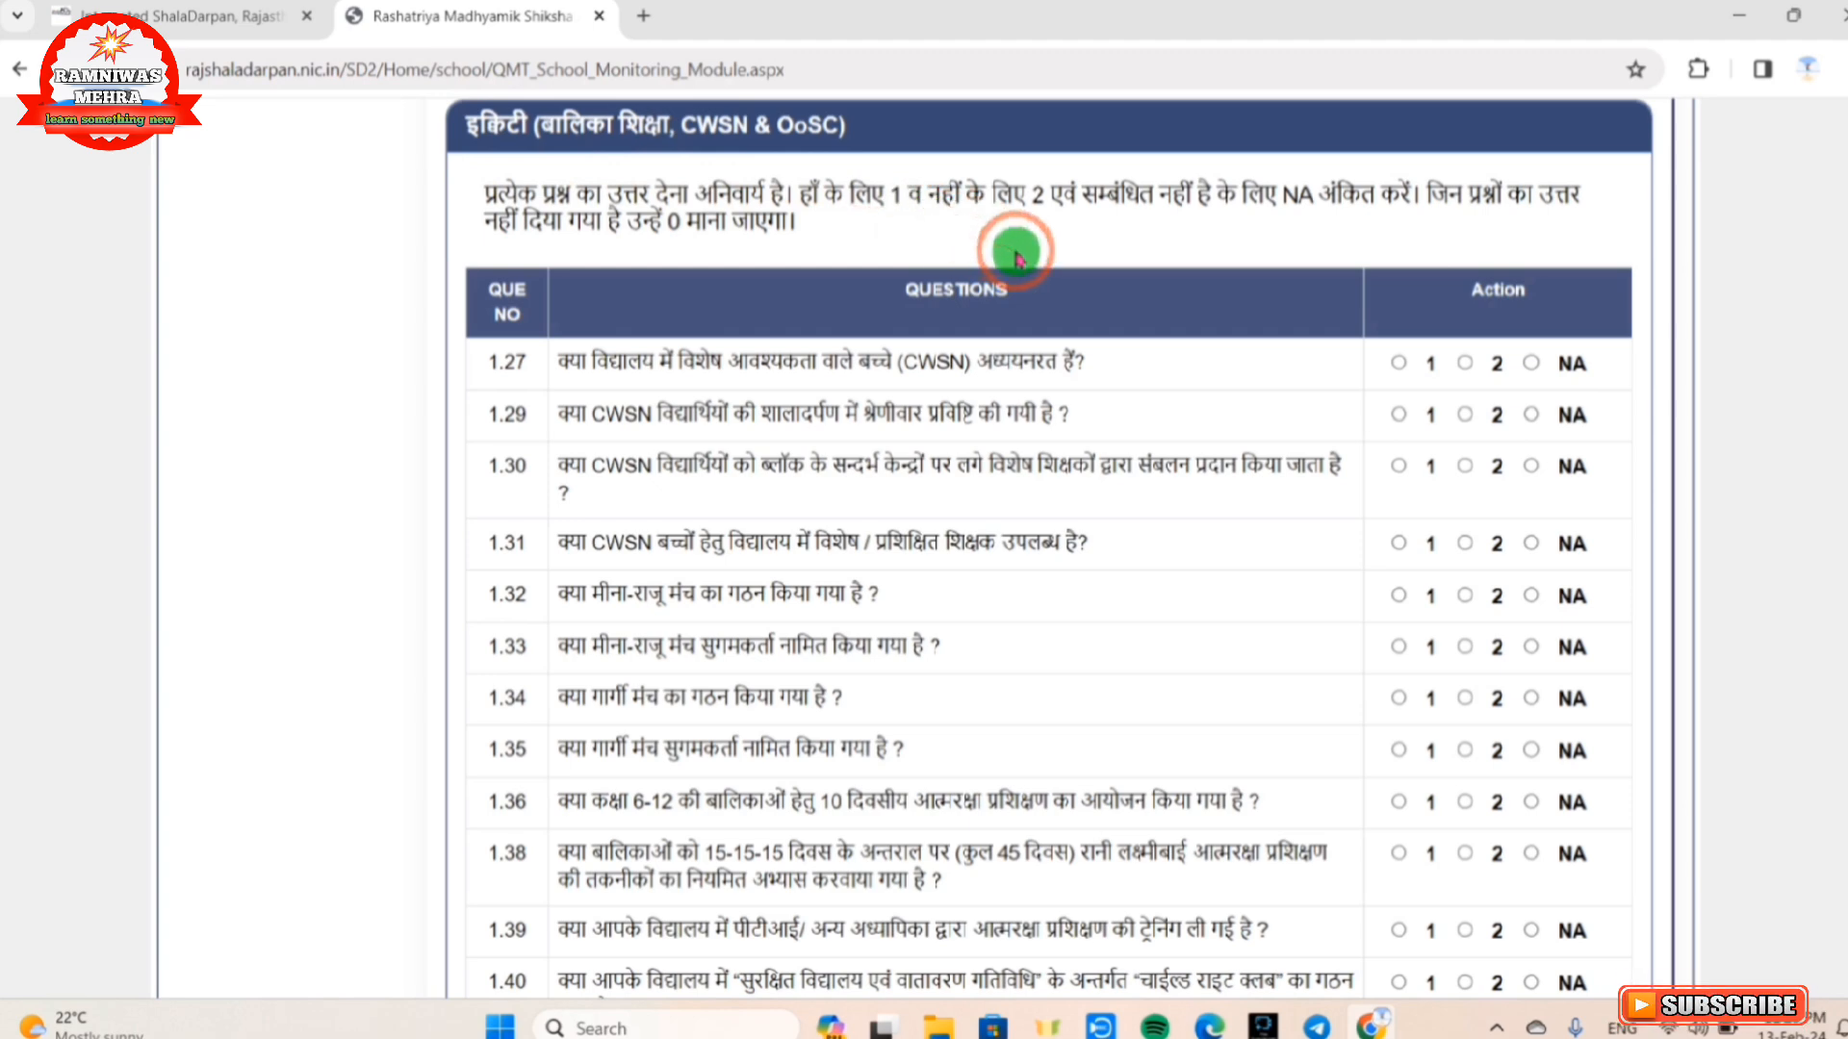
{"action": "scroll", "coordinate": [1010, 247], "scroll_direction": "down", "scroll_amount": 1}
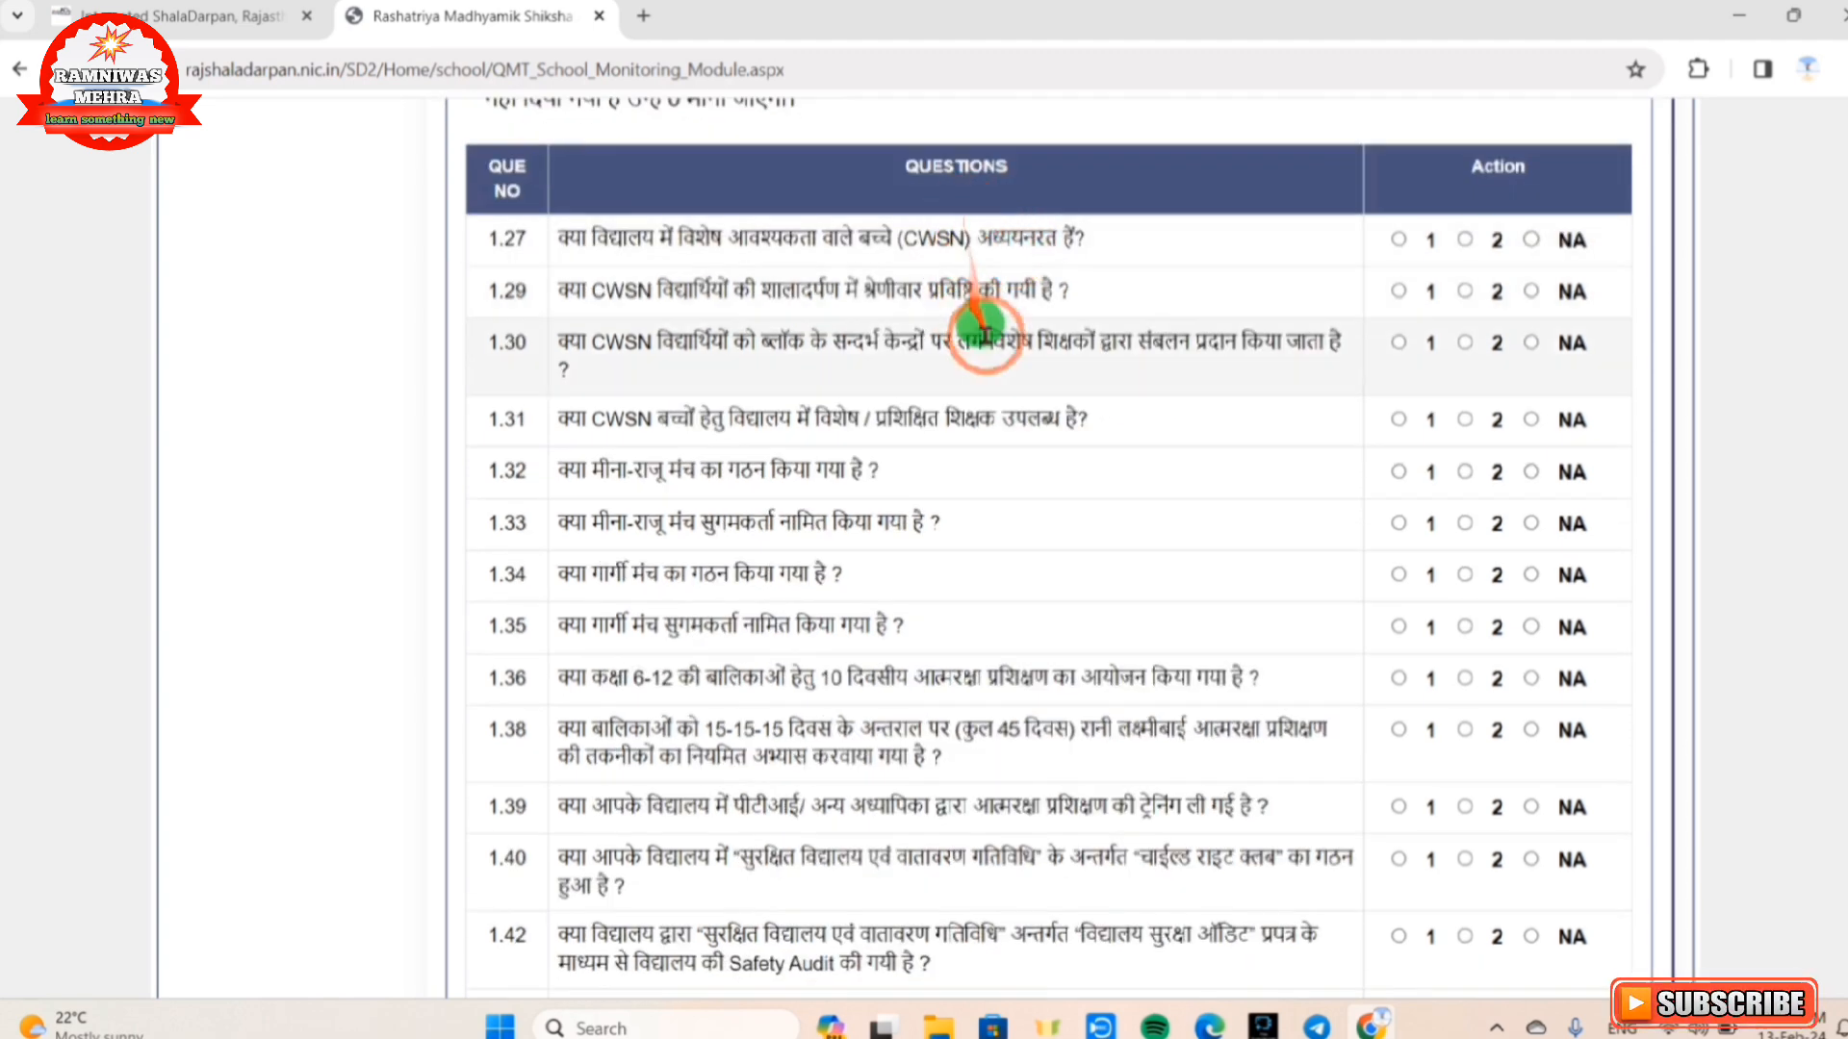
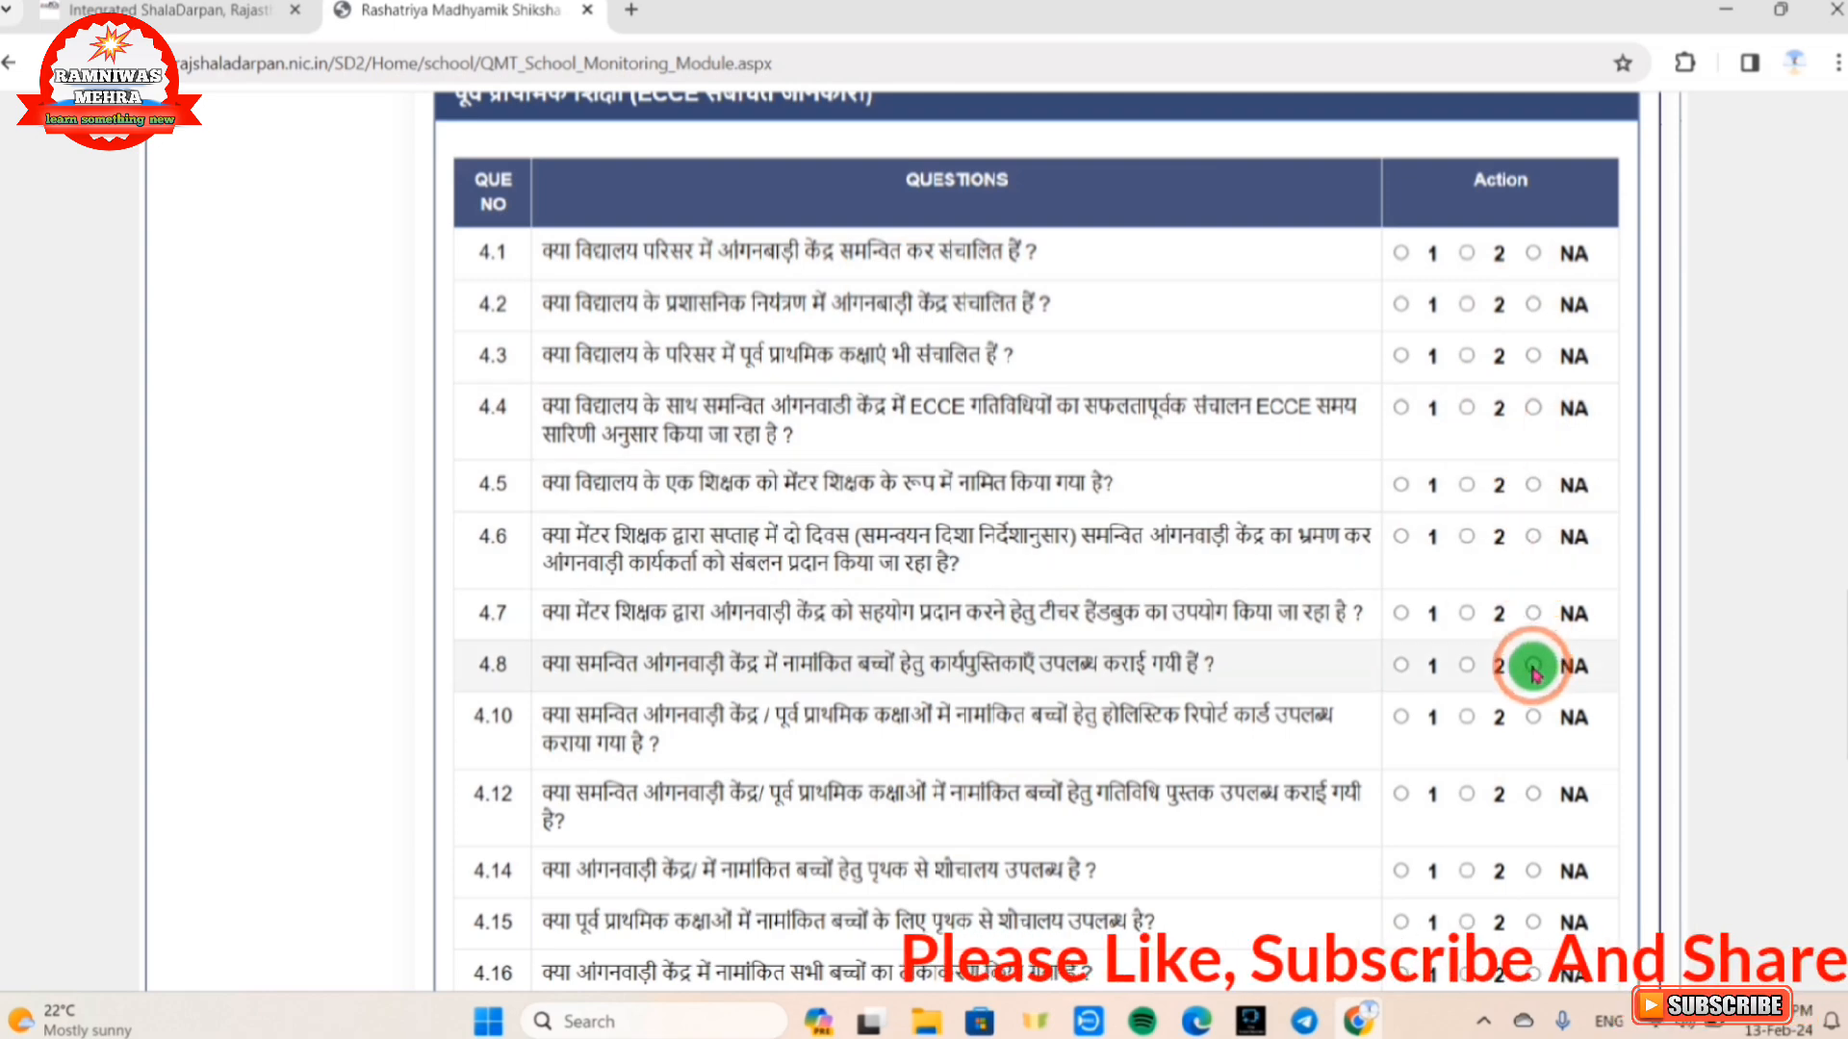
- Look through the remaining pre-primary education (ECCE) questions up to 4.32 and the section's save option
{"action": "scroll", "coordinate": [1535, 654], "scroll_direction": "down", "scroll_amount": 5}
{"action": "scroll", "coordinate": [1535, 671], "scroll_direction": "down", "scroll_amount": 6}
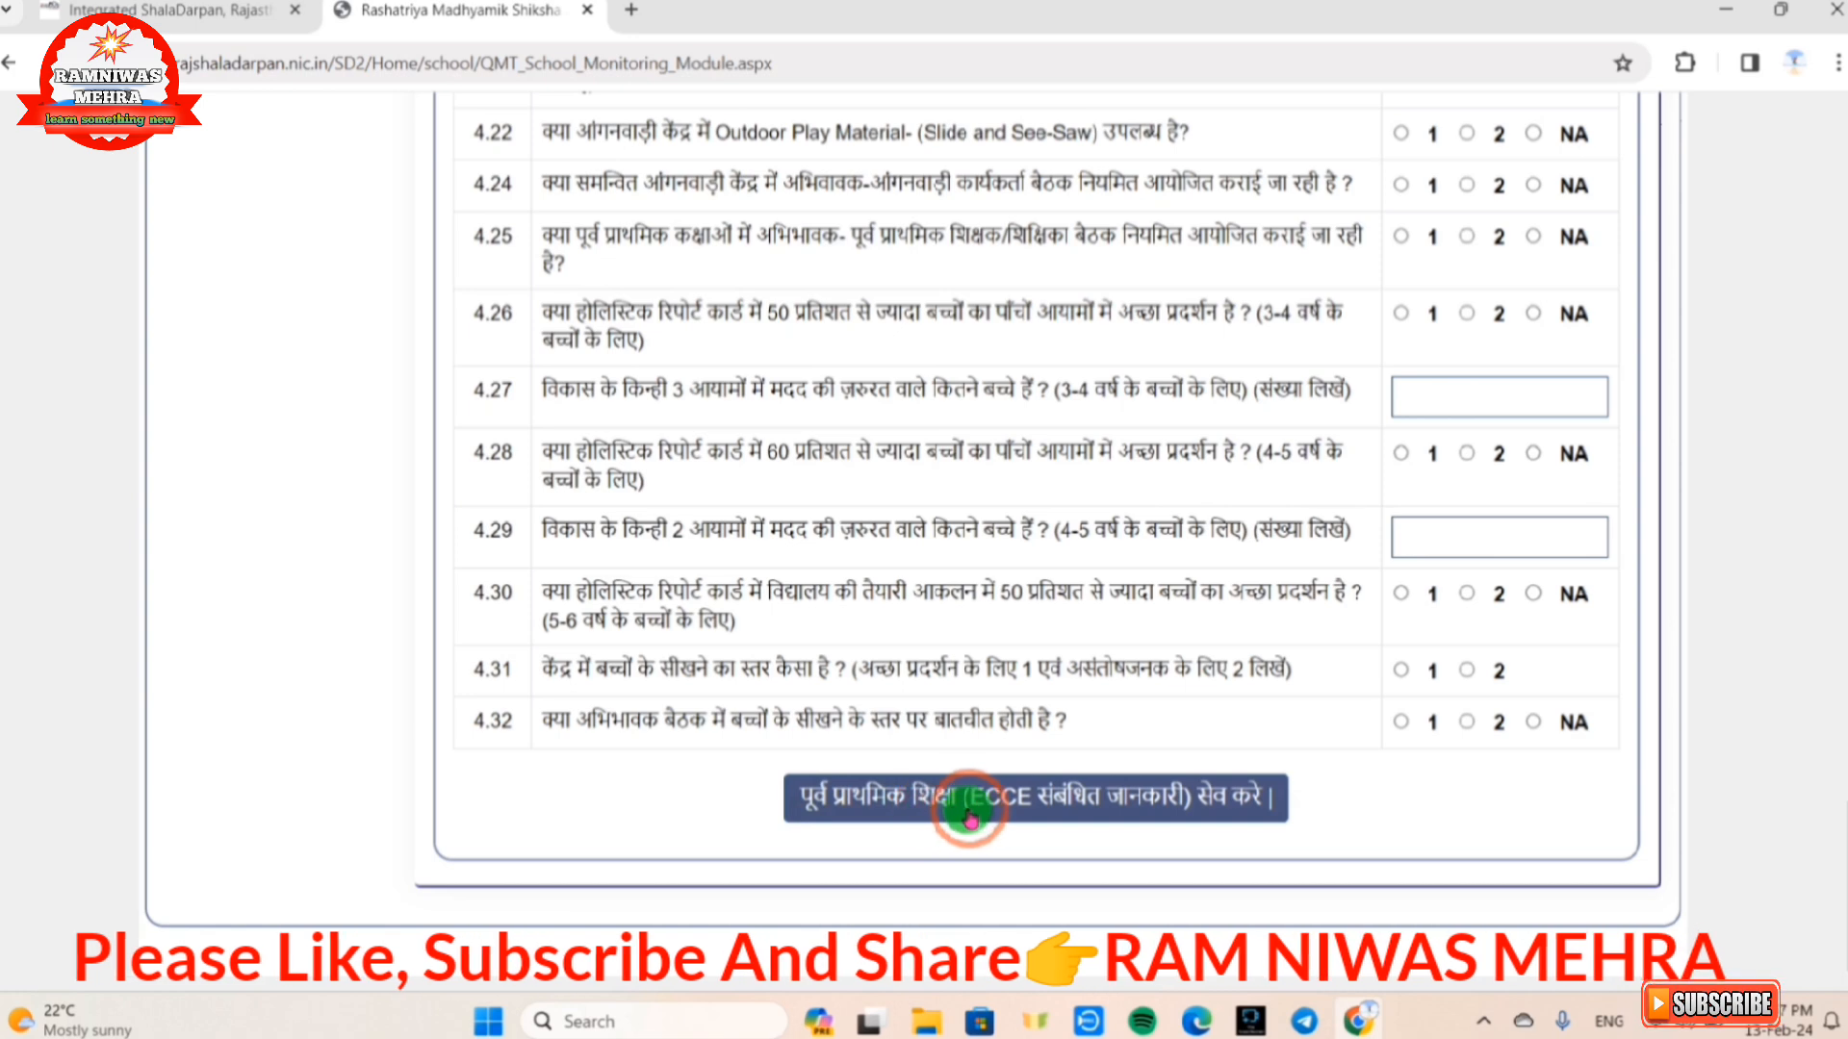
{"action": "left_click", "coordinate": [1223, 816]}
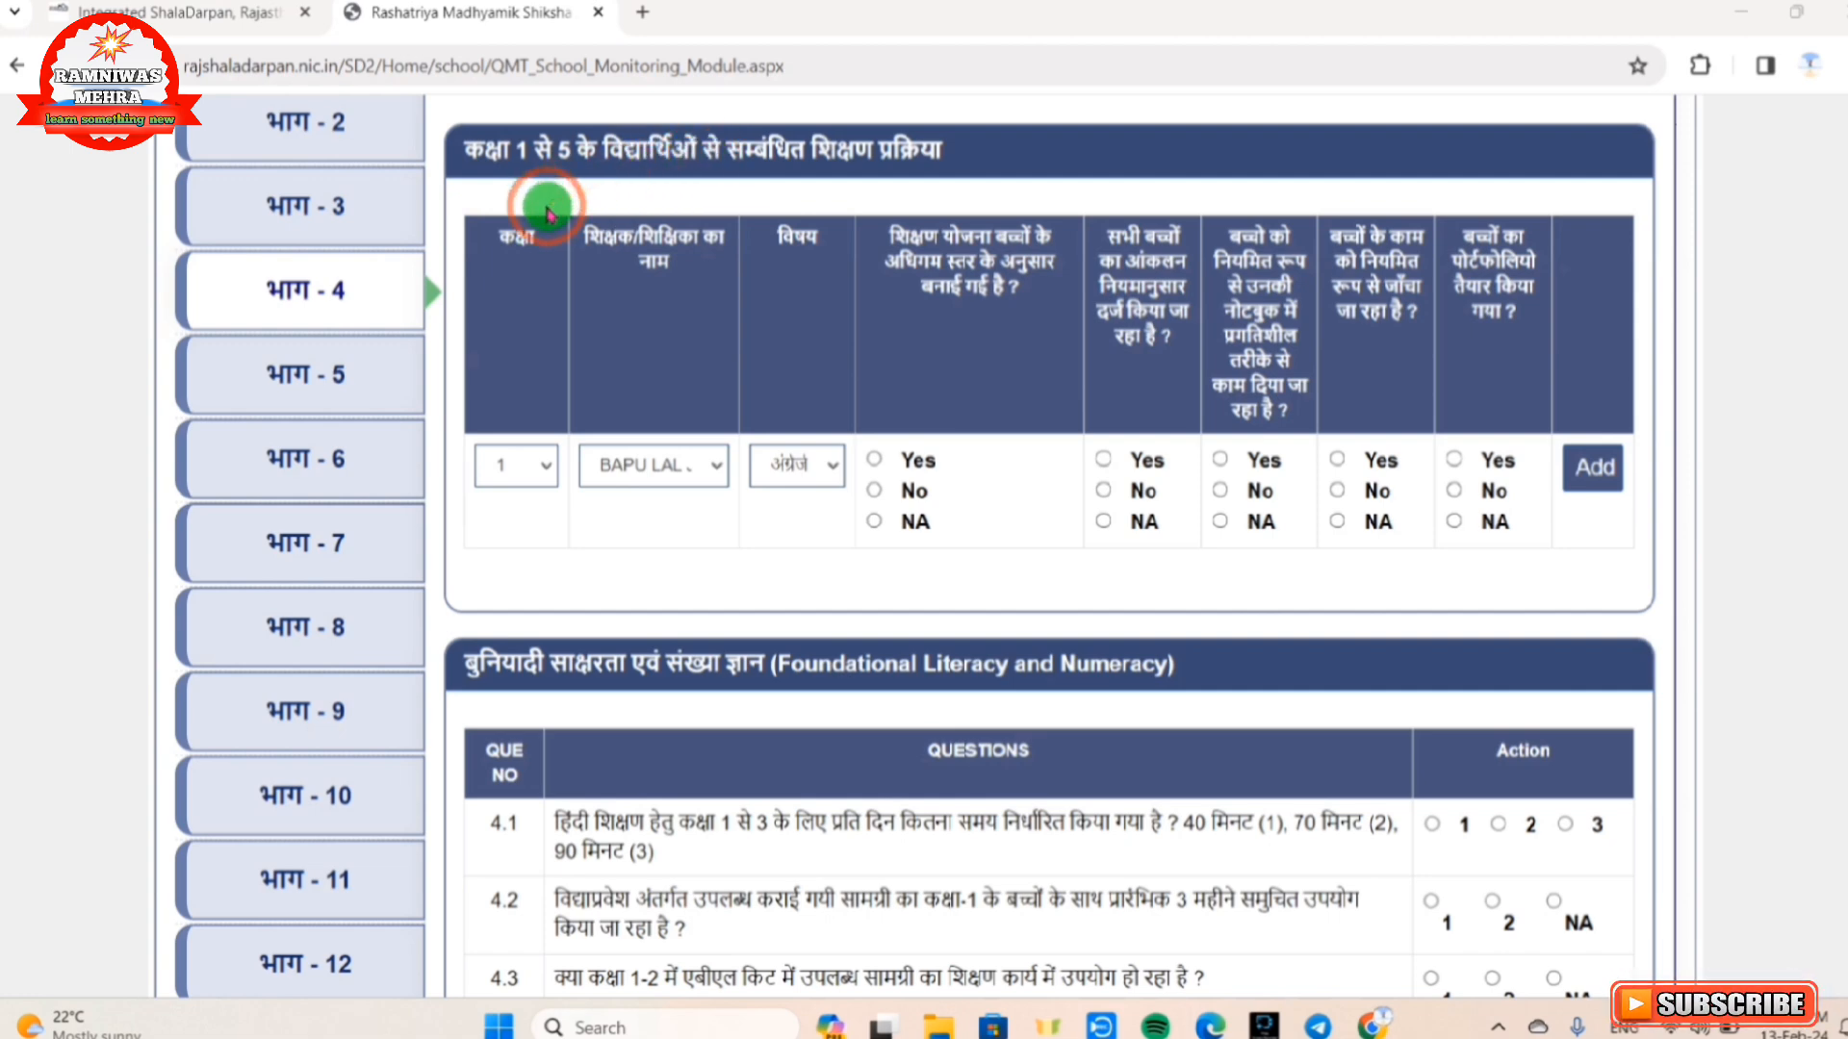
- In Part 4's class 1 to 5 teaching process table, answer Yes to all five questions for the class 1 English entry
{"action": "left_click", "coordinate": [539, 471]}
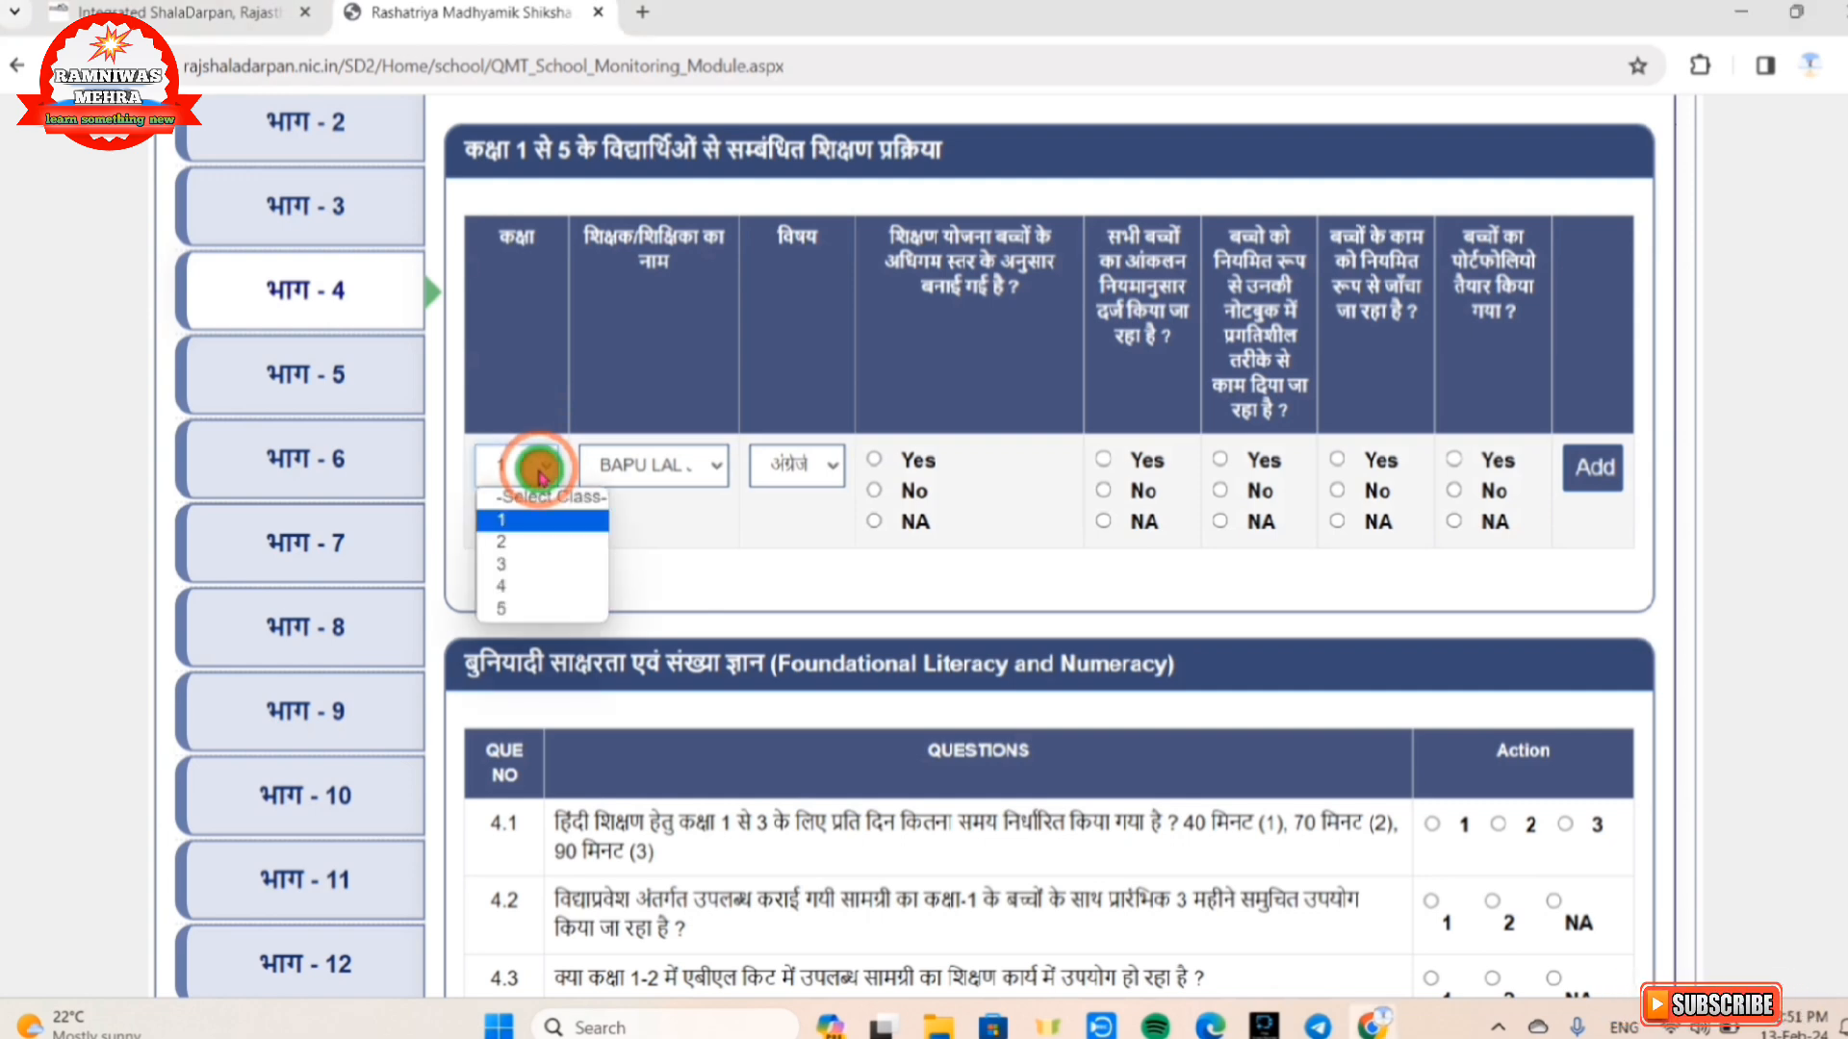
{"action": "left_click", "coordinate": [707, 531]}
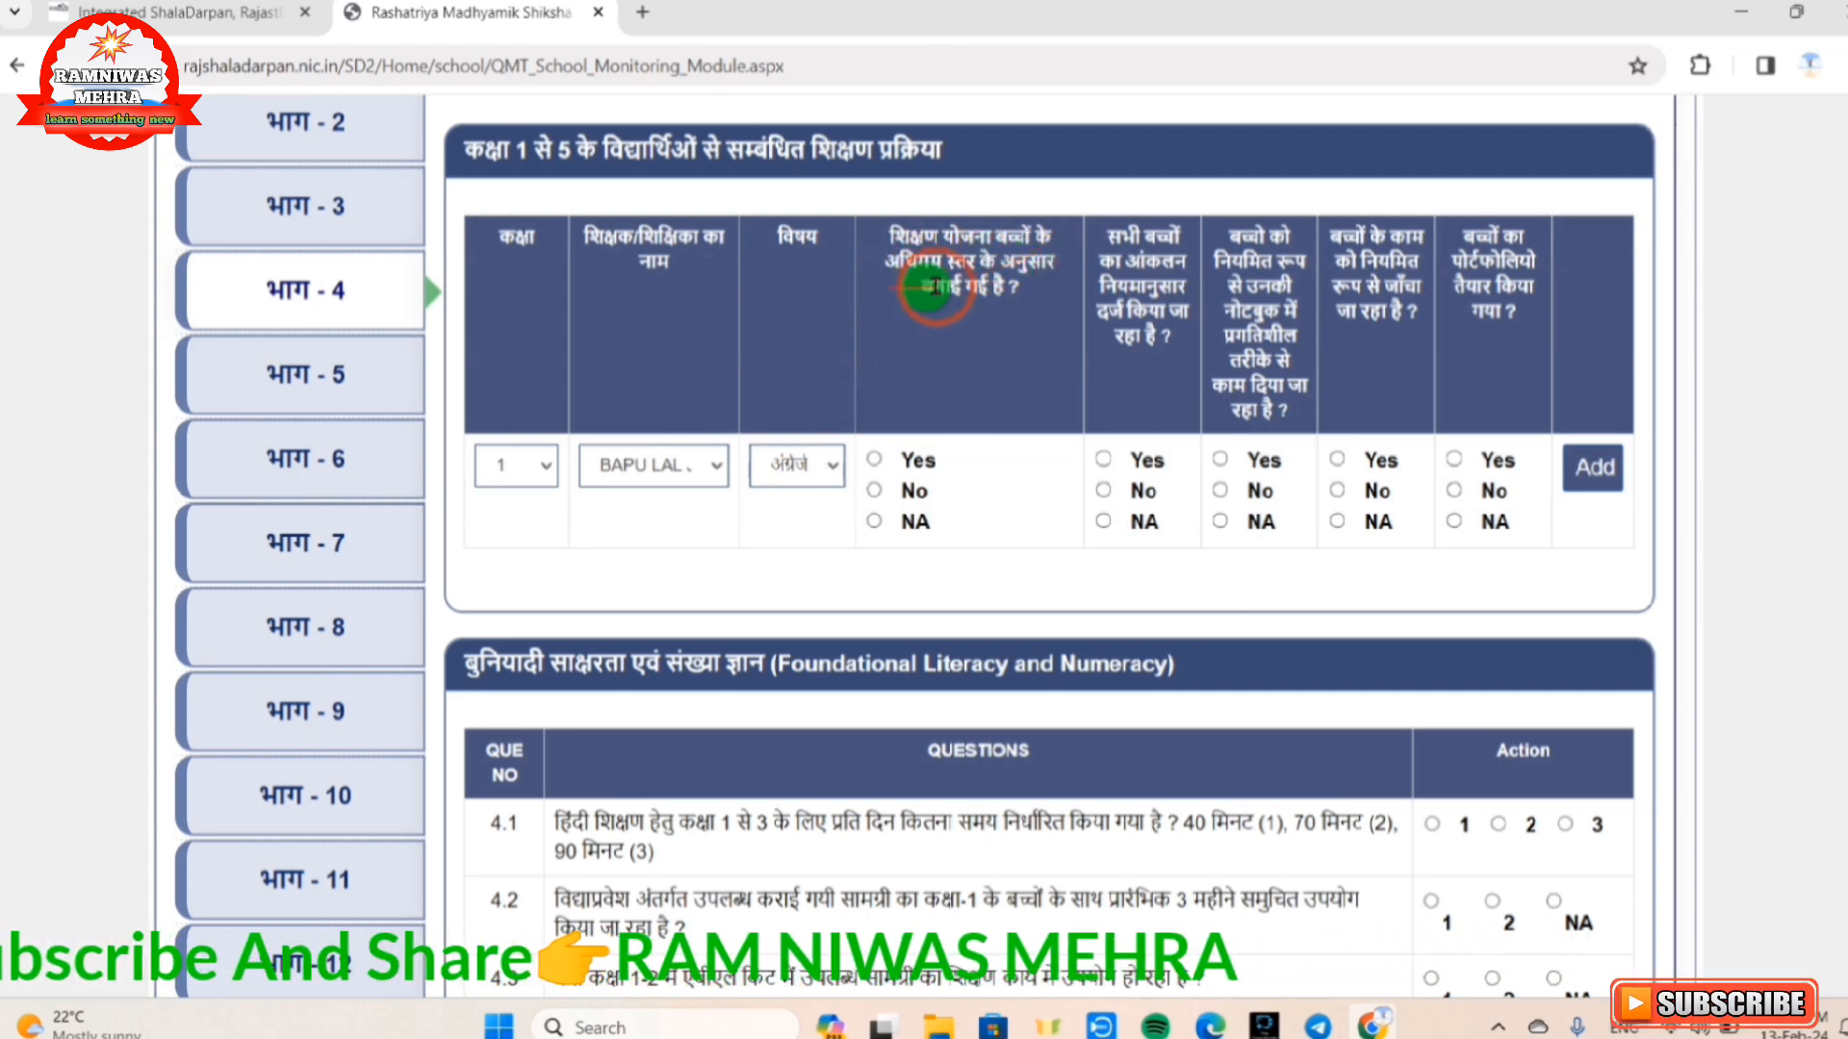
{"action": "left_click", "coordinate": [873, 460]}
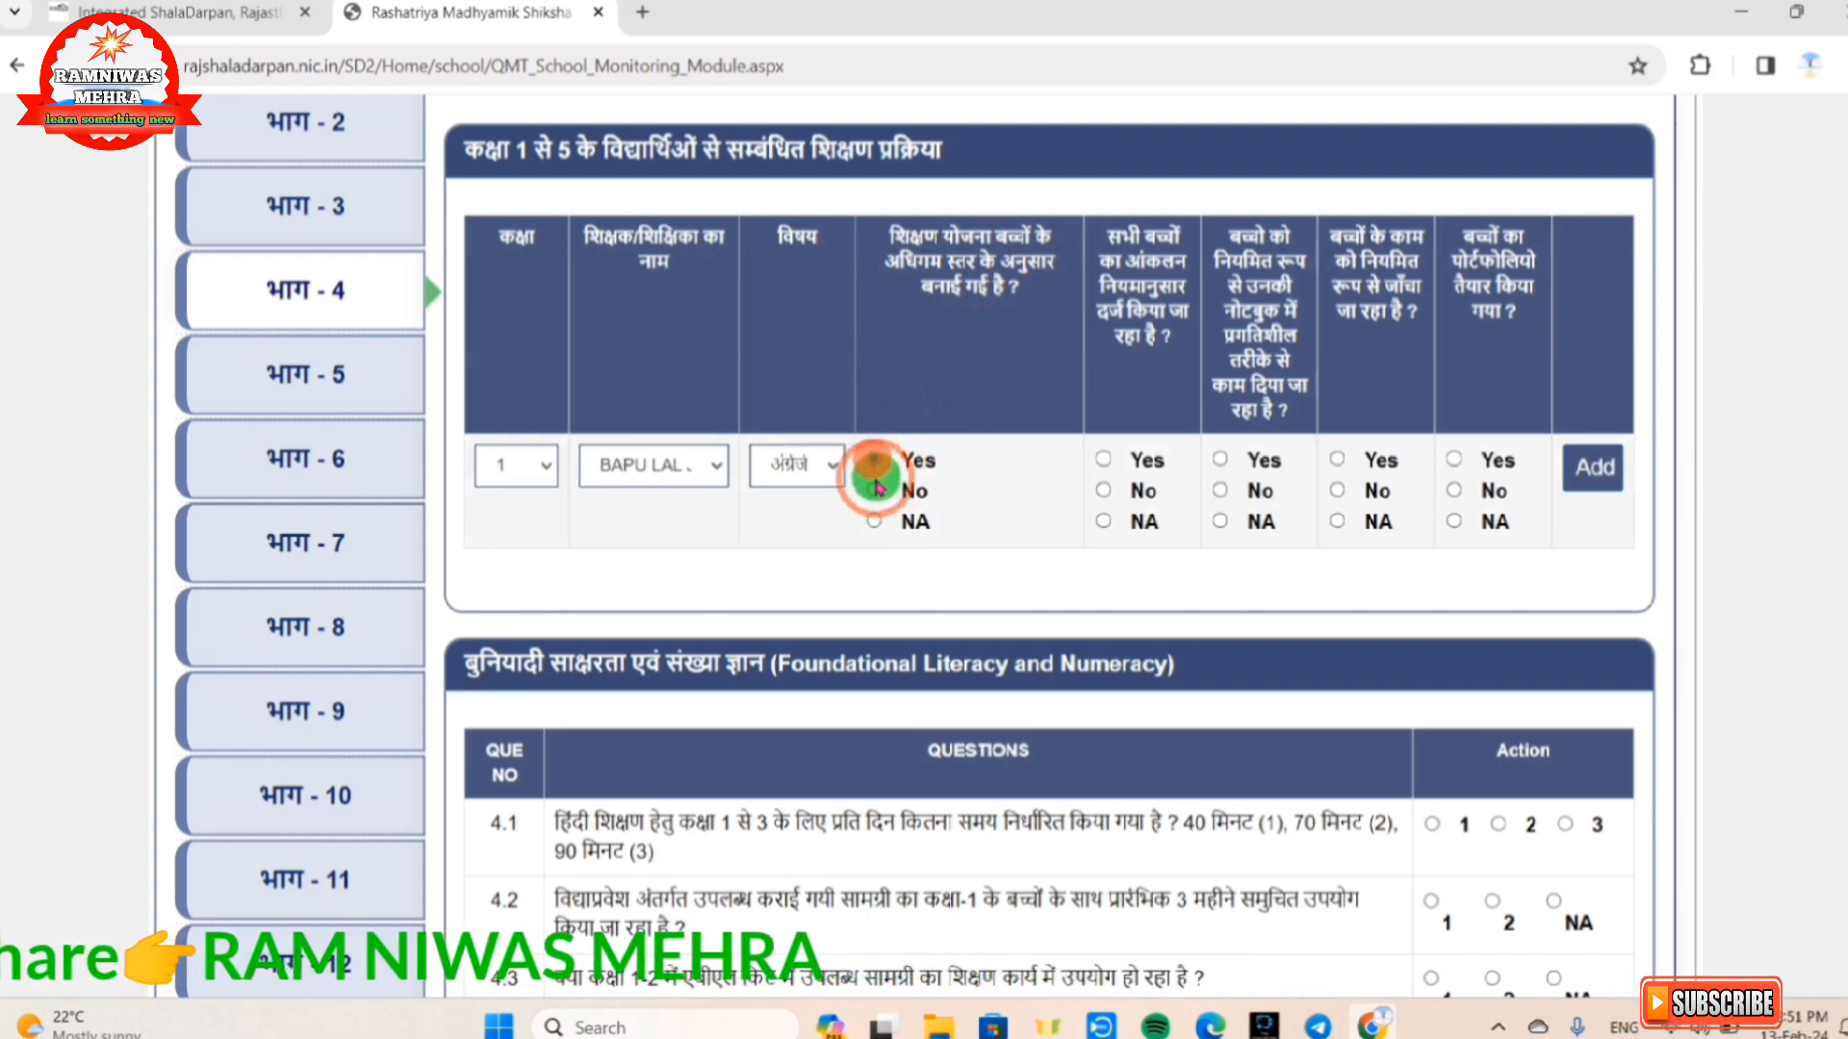
{"action": "left_click", "coordinate": [873, 492]}
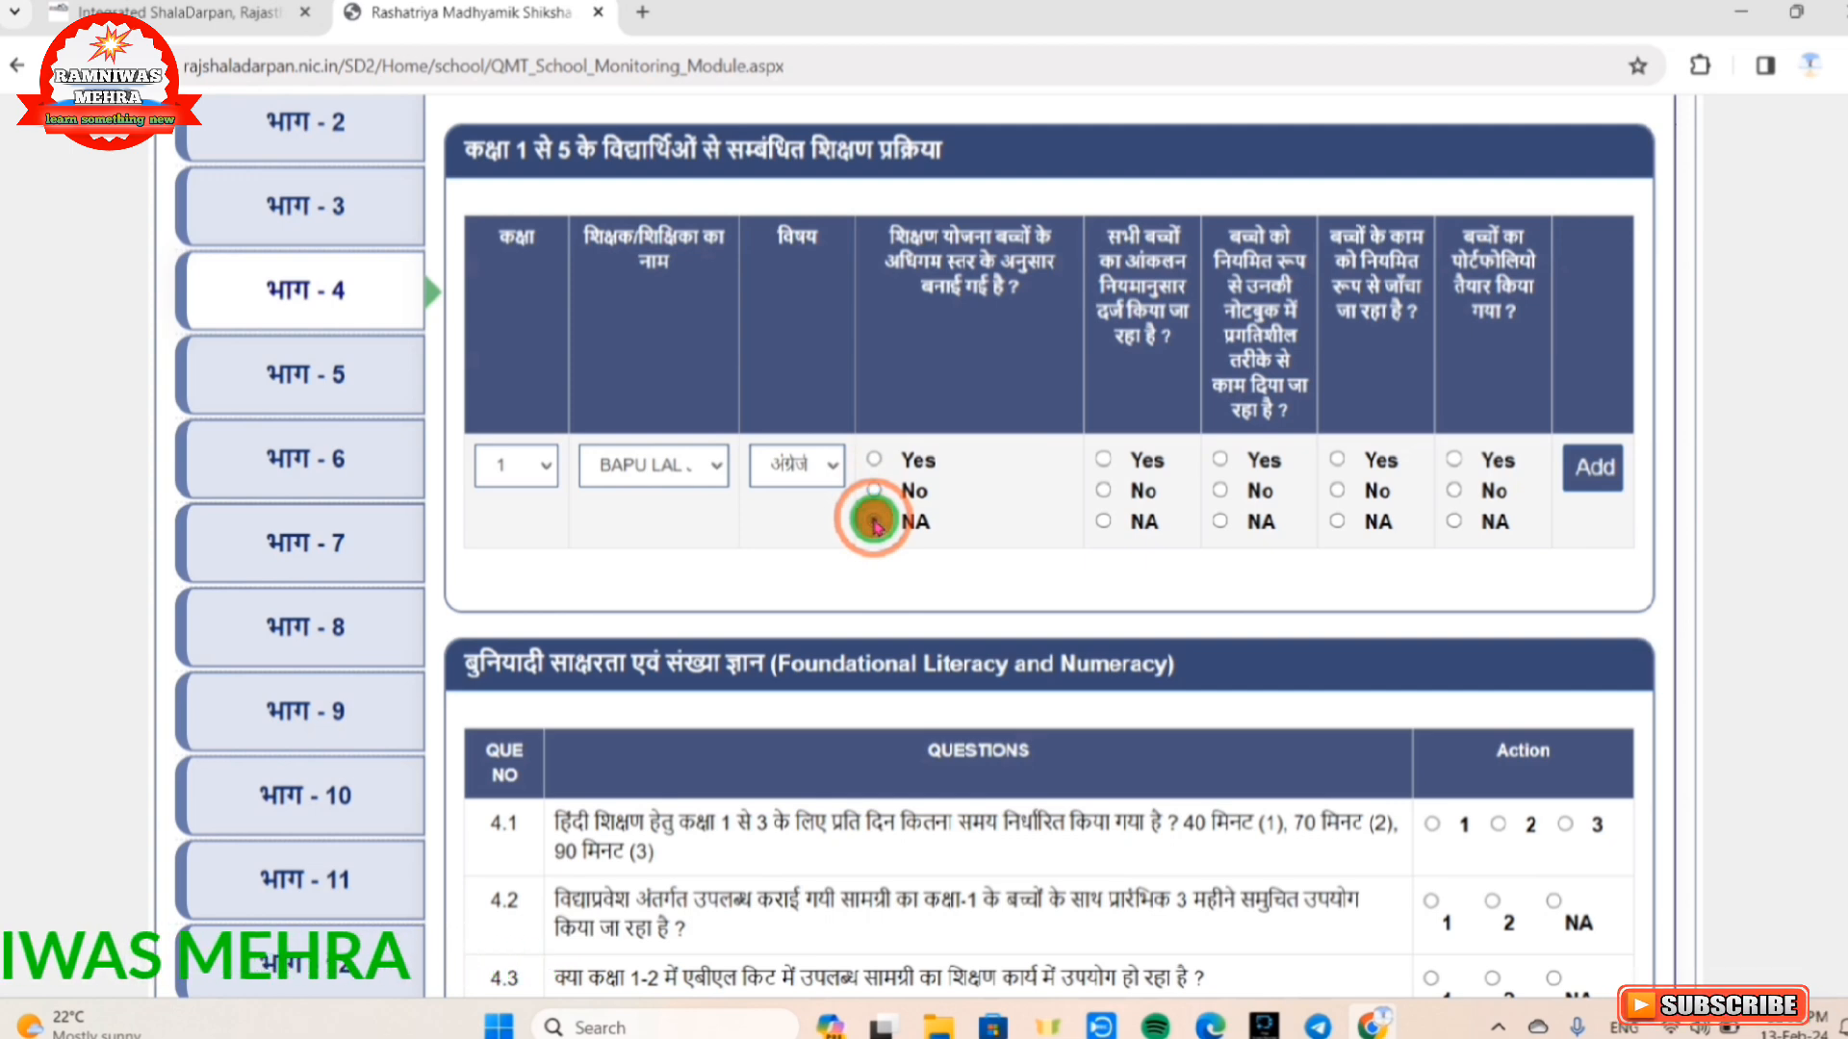
{"action": "left_click", "coordinate": [874, 522]}
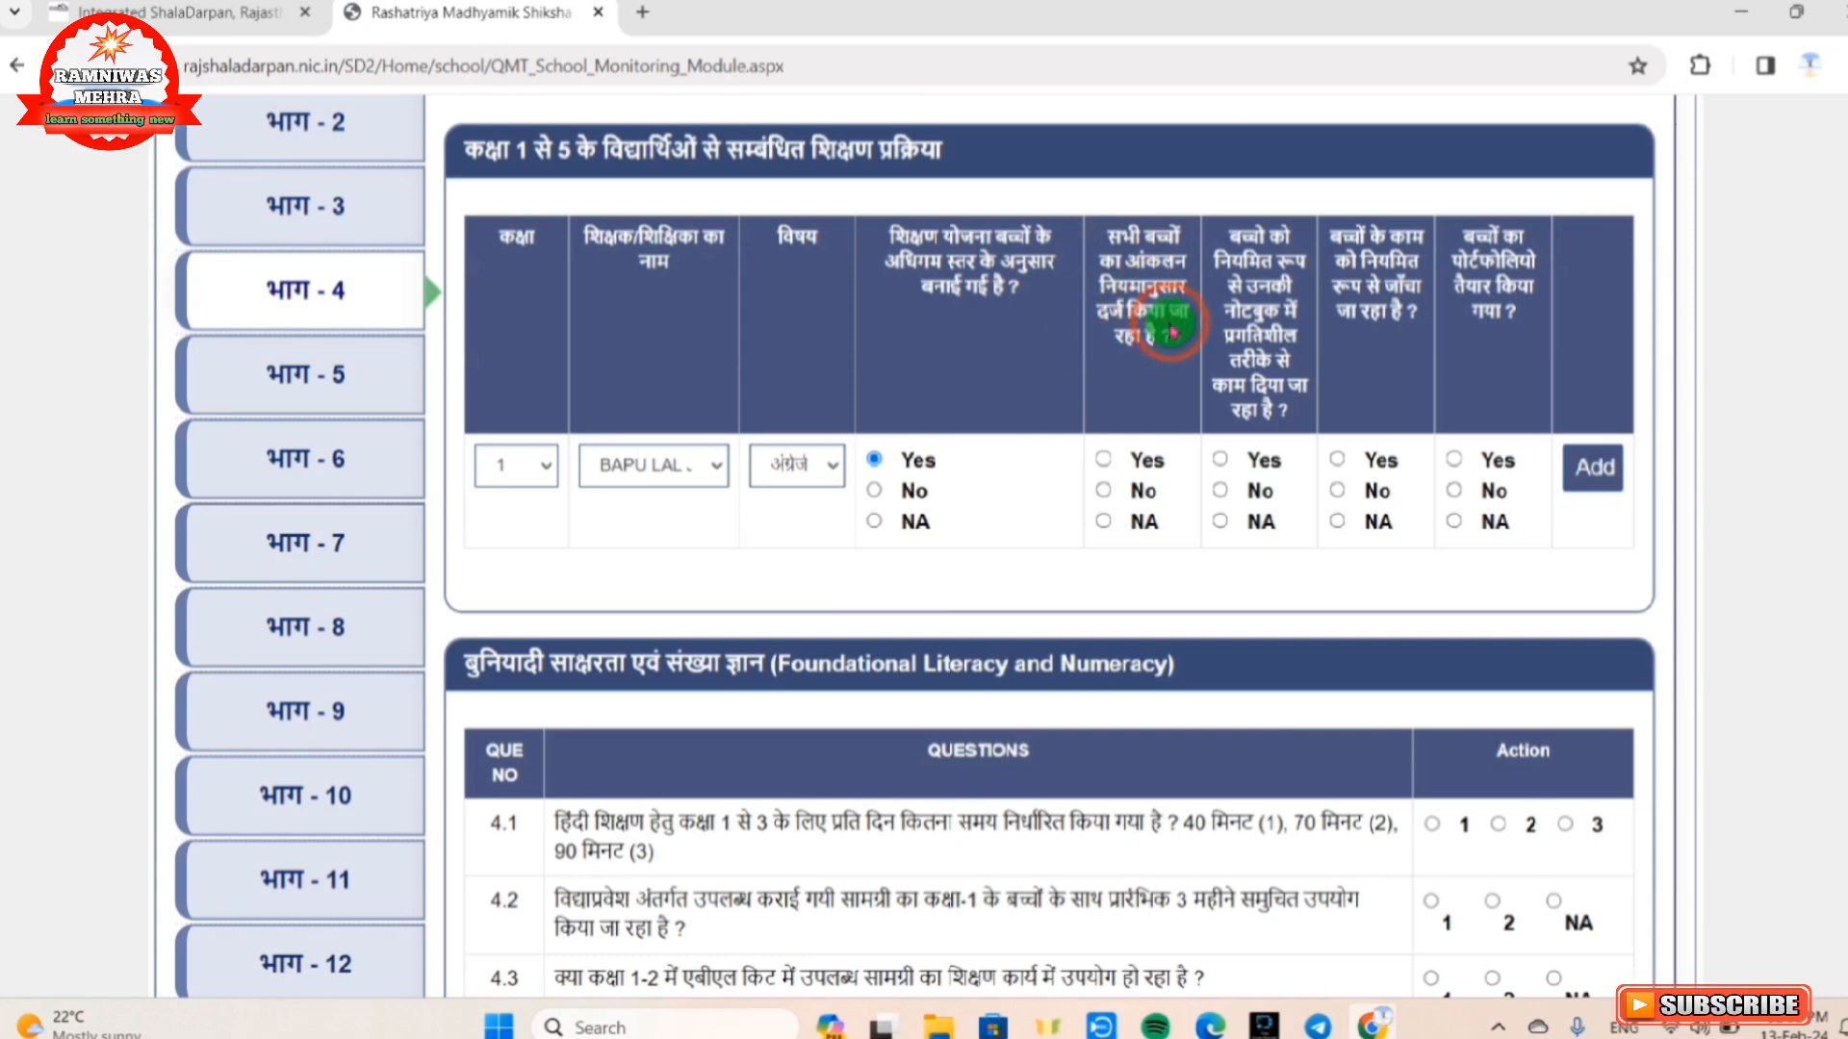
{"action": "left_click", "coordinate": [1104, 462]}
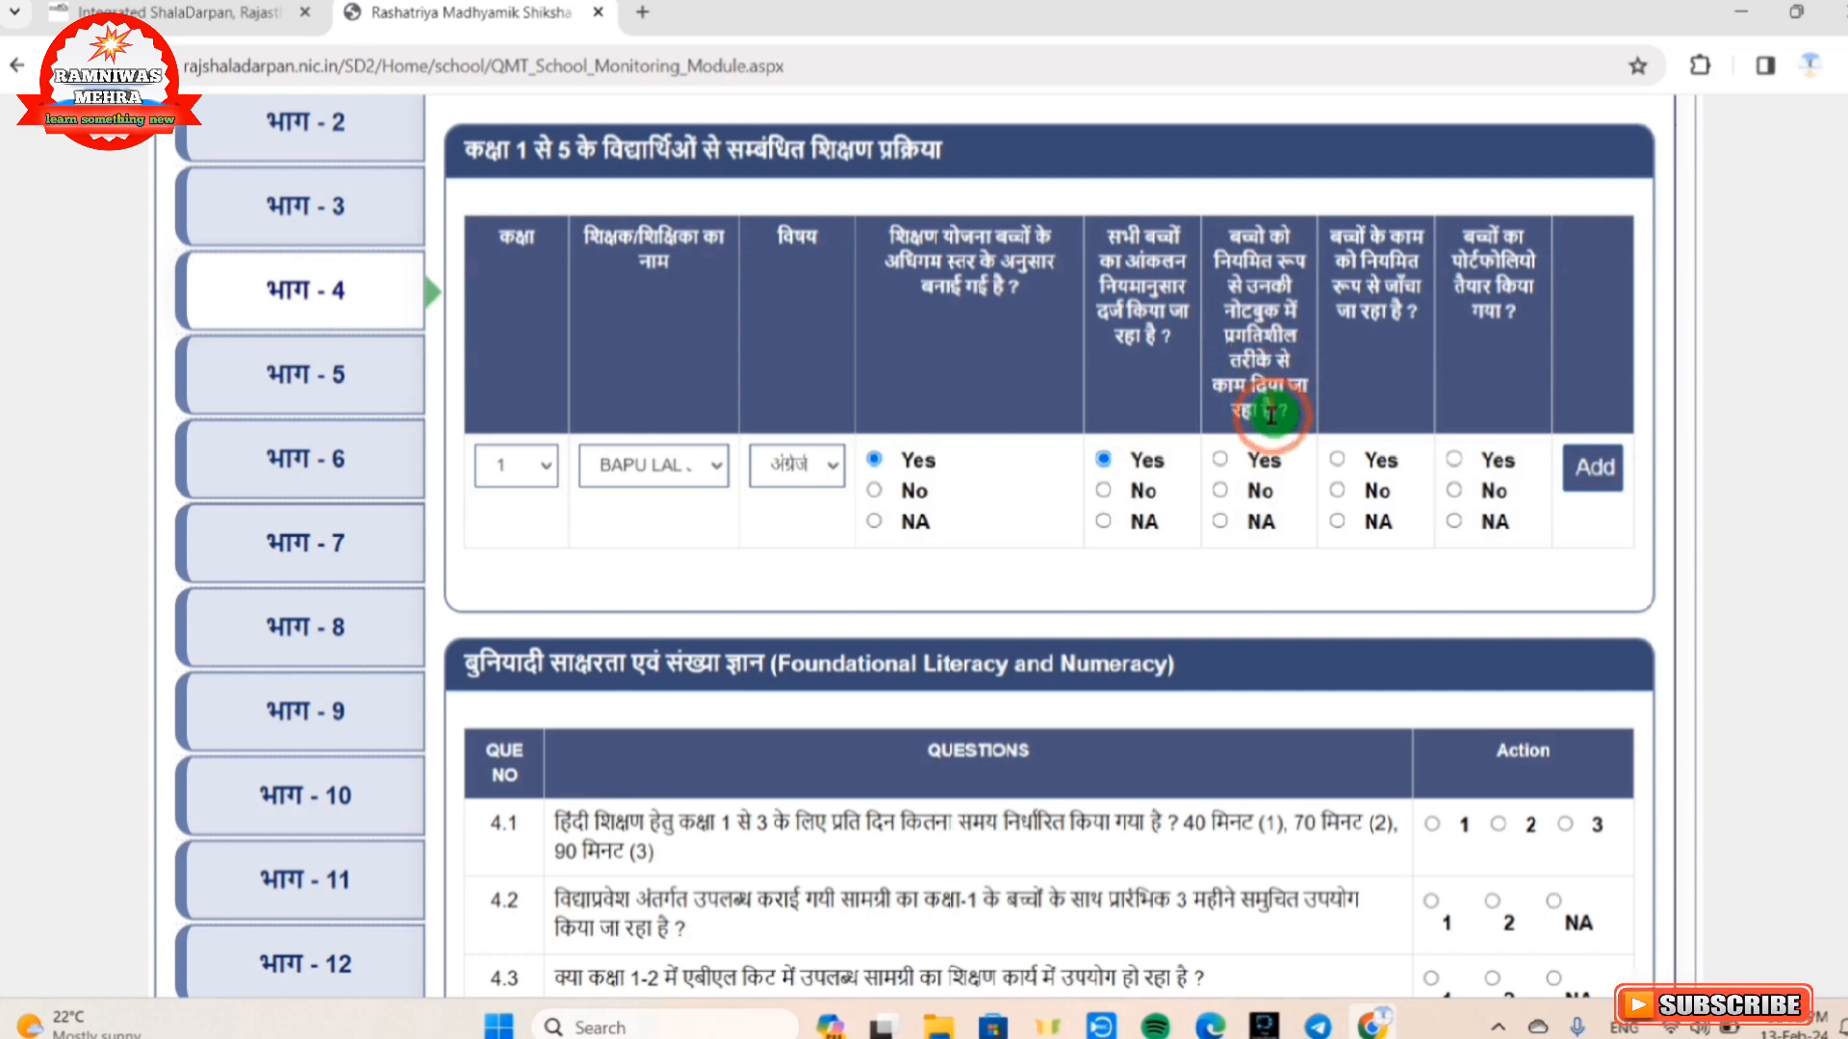
{"action": "left_click", "coordinate": [1218, 462]}
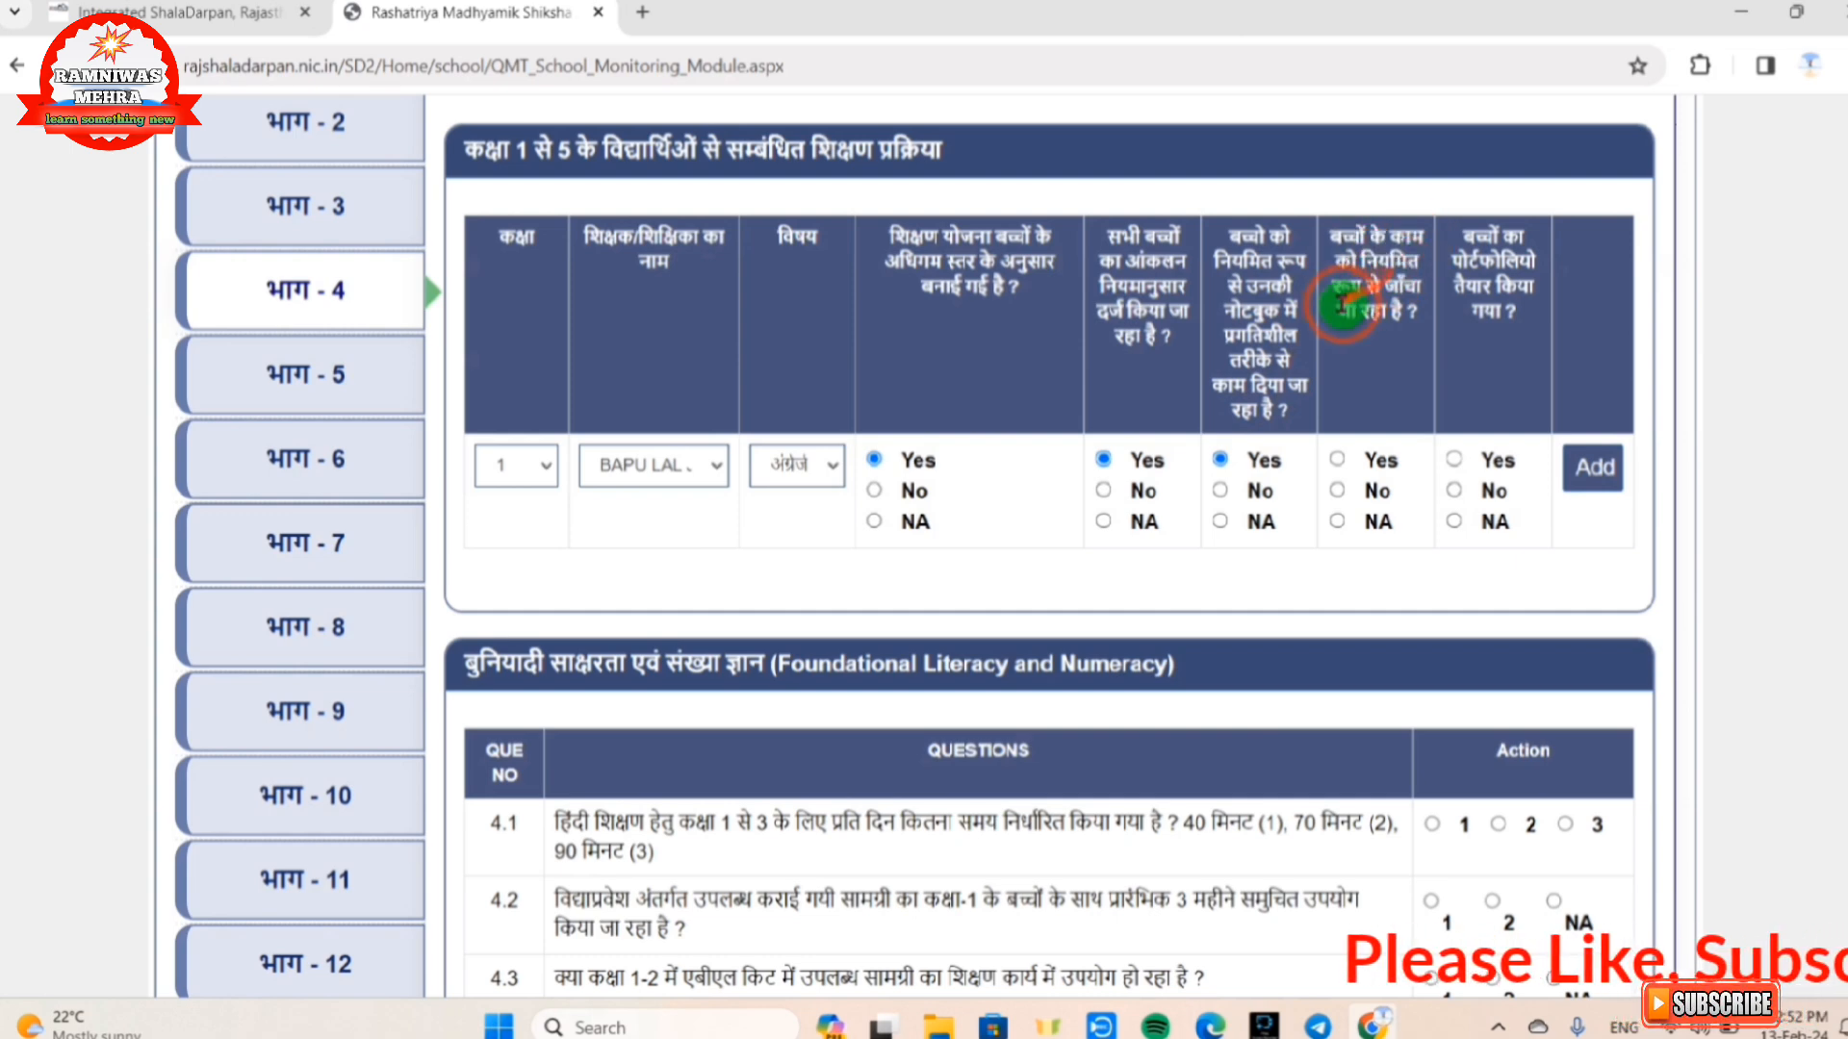
{"action": "left_click", "coordinate": [1335, 462]}
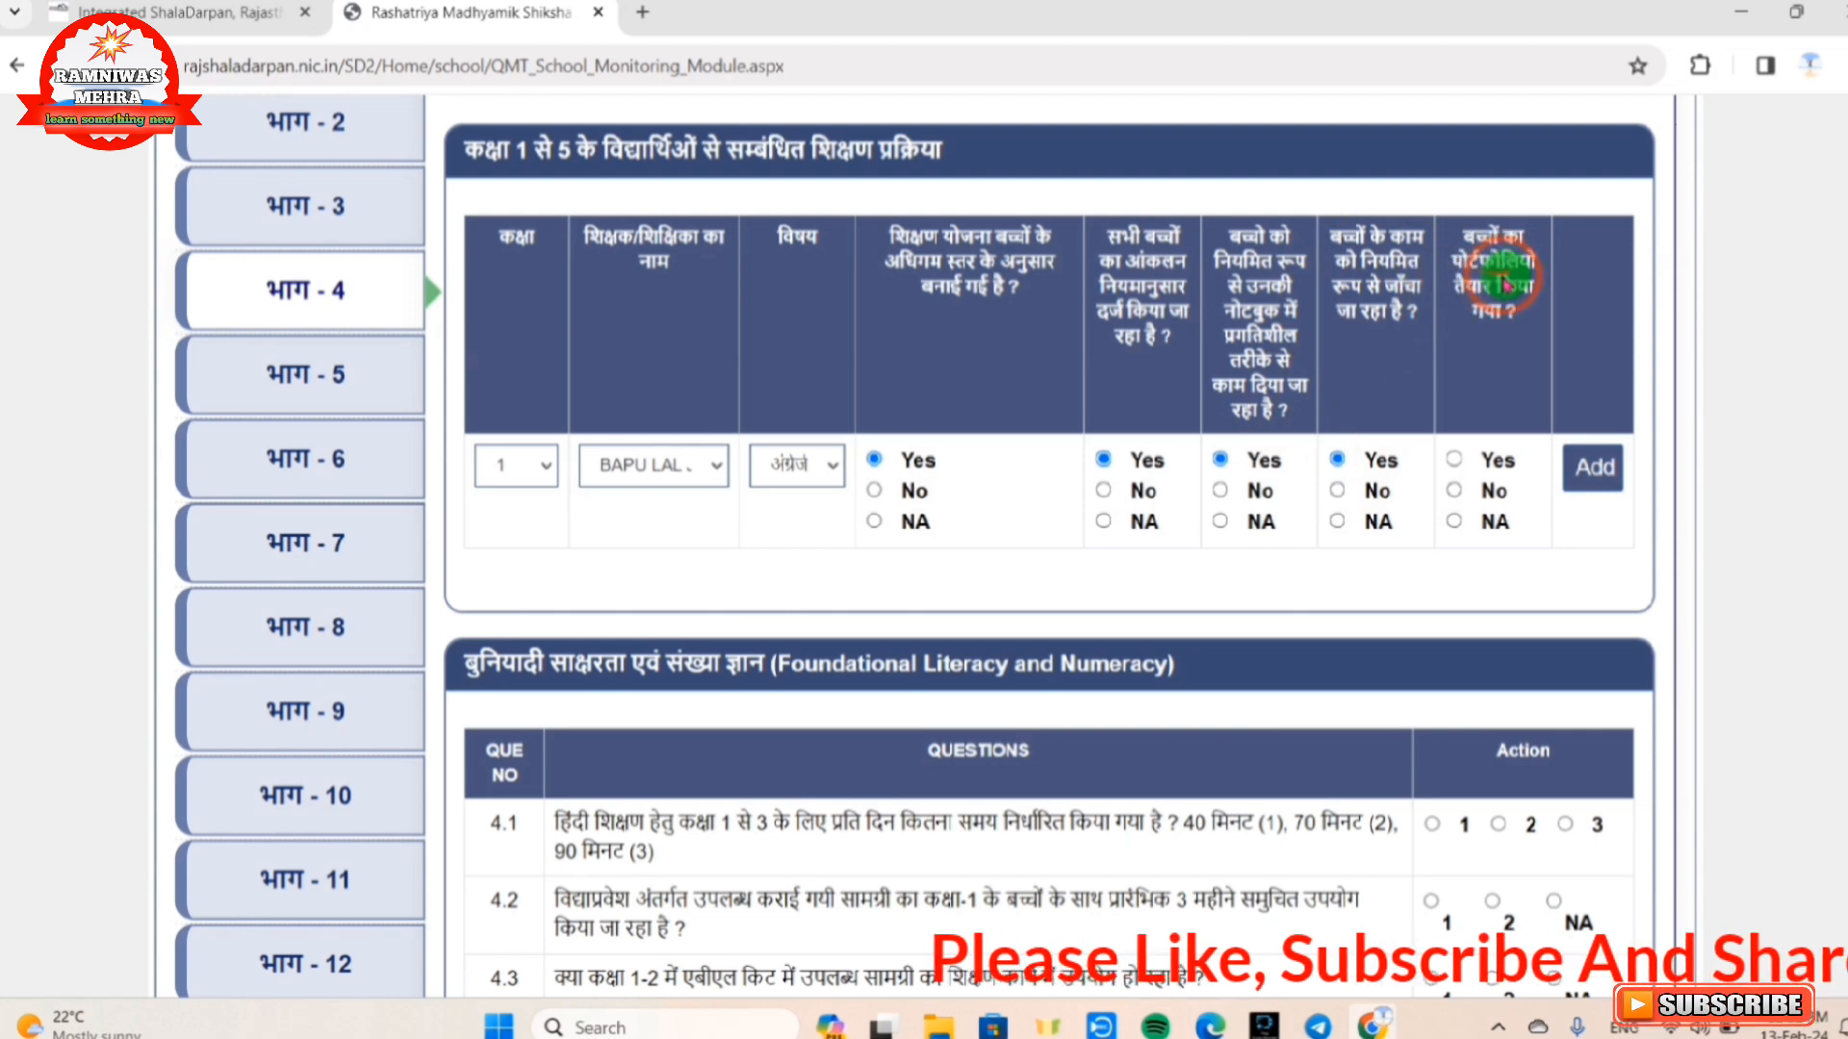
{"action": "left_click", "coordinate": [1455, 461]}
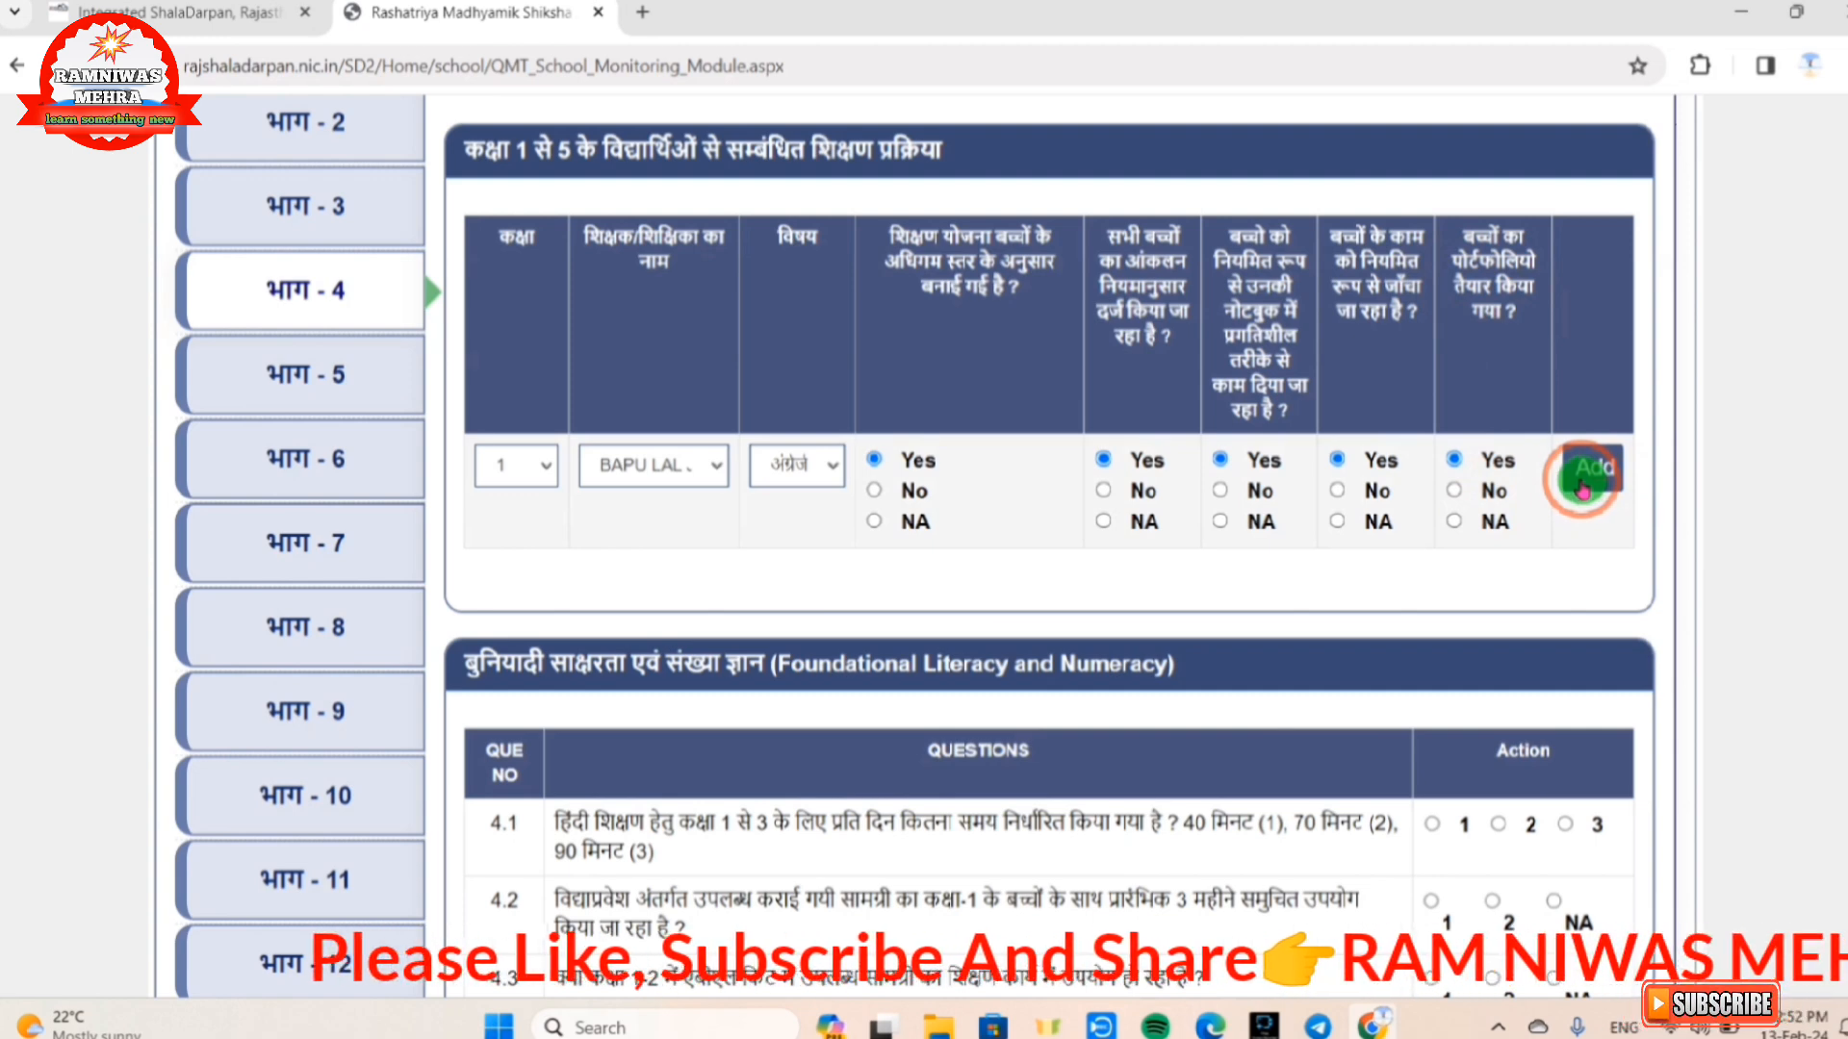
- Add the completed class 1 English entry to the teaching process table and confirm saving it
{"action": "left_click", "coordinate": [1583, 481]}
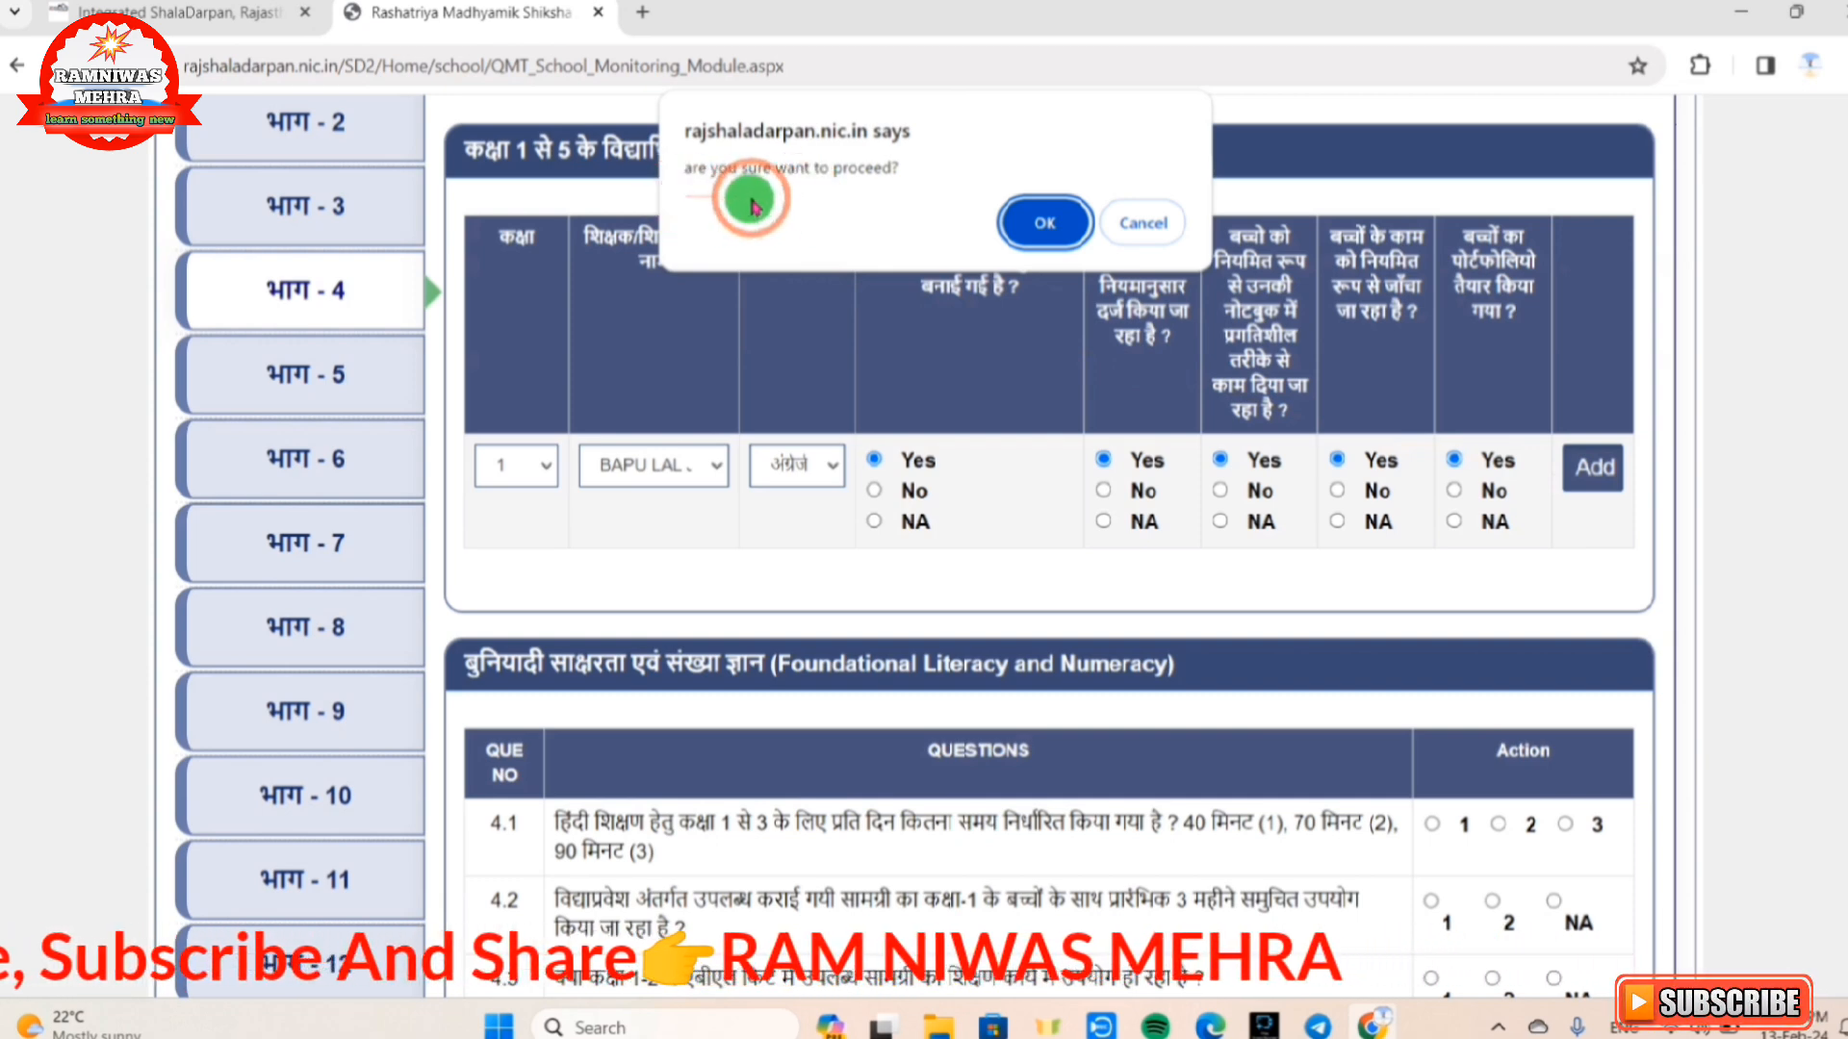
{"action": "left_click", "coordinate": [1043, 239]}
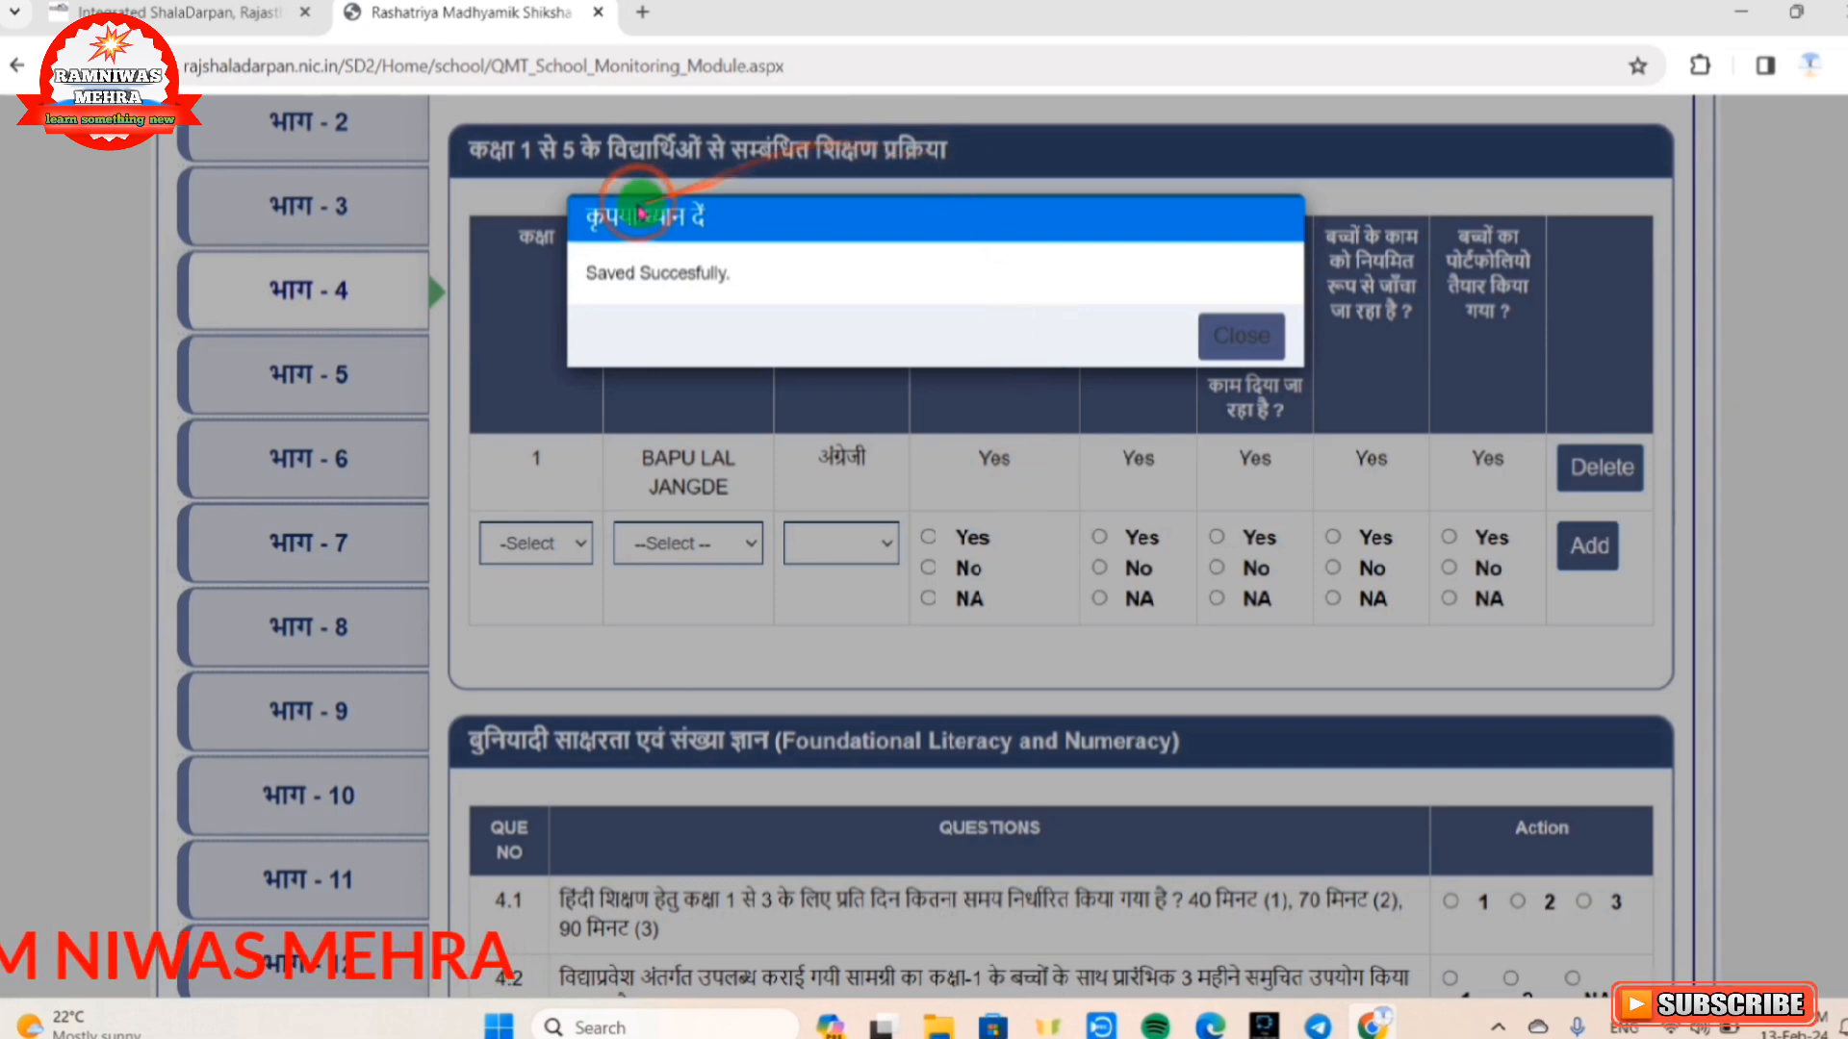
{"action": "left_click", "coordinate": [1239, 339]}
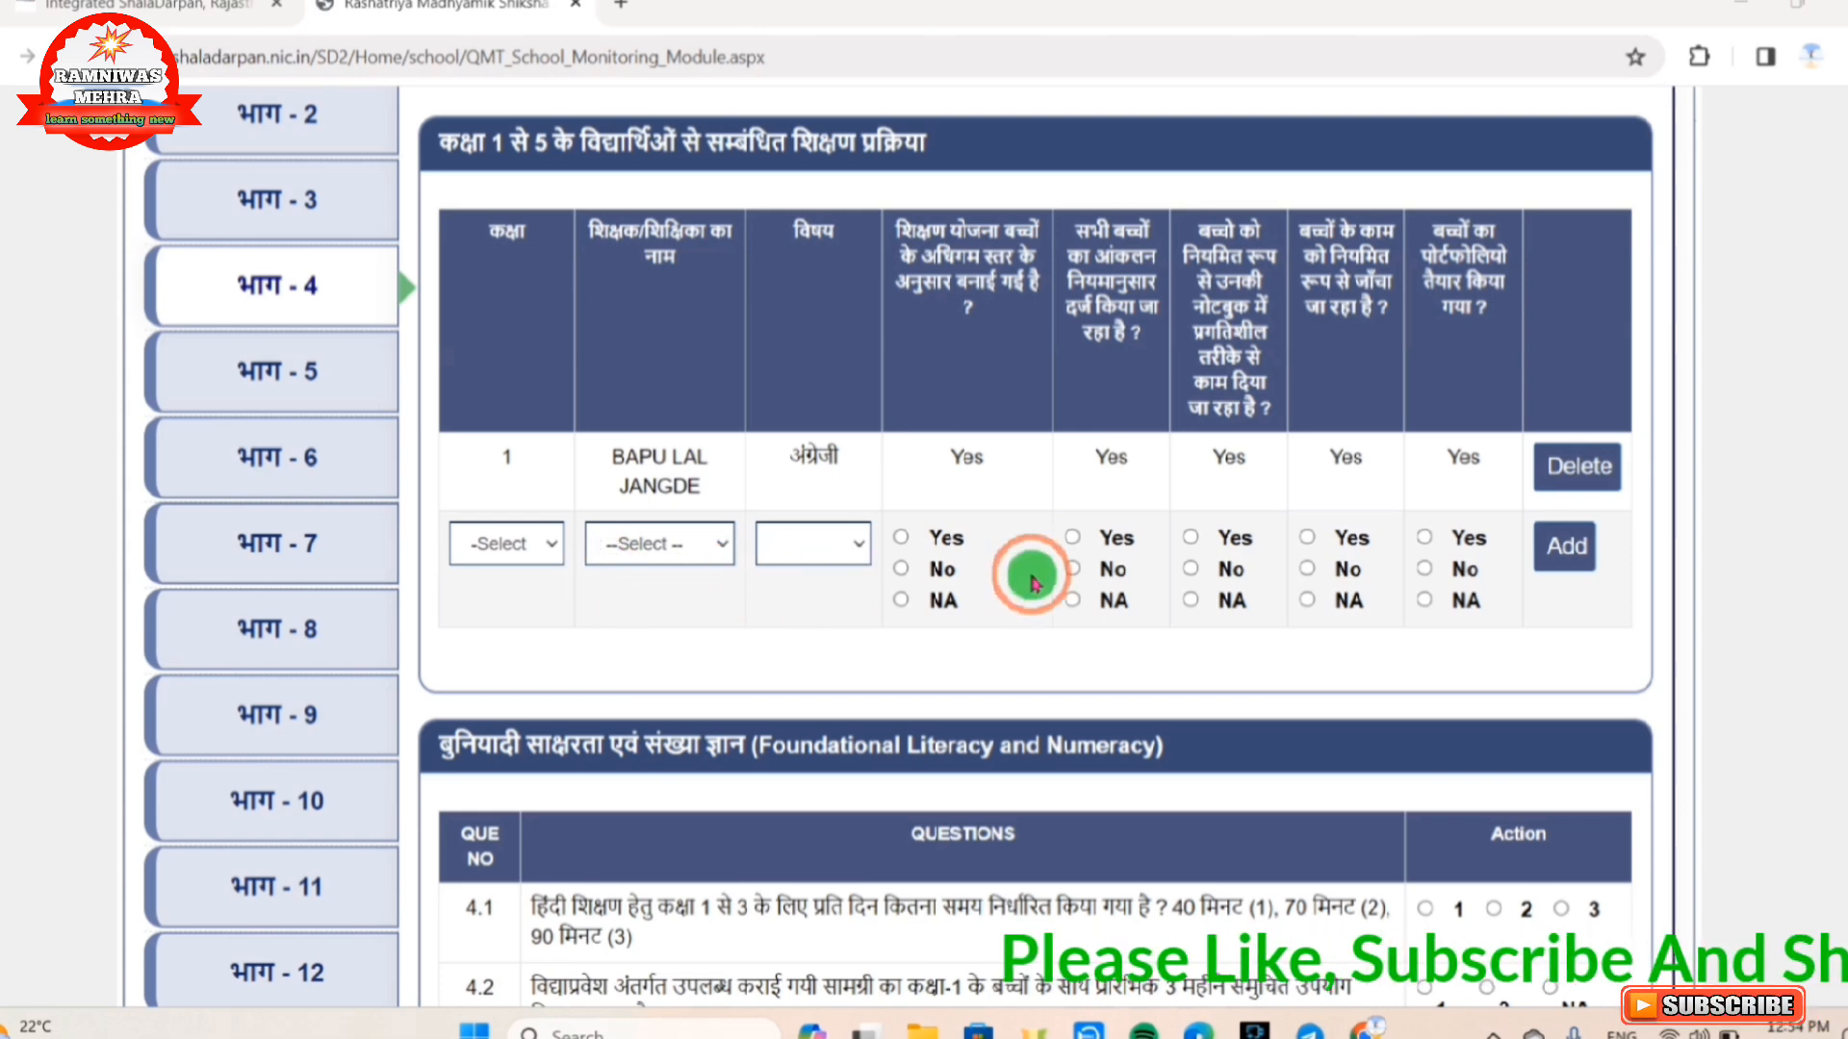
- Look through Part 4's Foundational Literacy and Numeracy questions (4.1 to 4.15) and the continuous and comprehensive evaluation questions (4.16 to 4.21)
{"action": "scroll", "coordinate": [1031, 581], "scroll_direction": "down", "scroll_amount": 6}
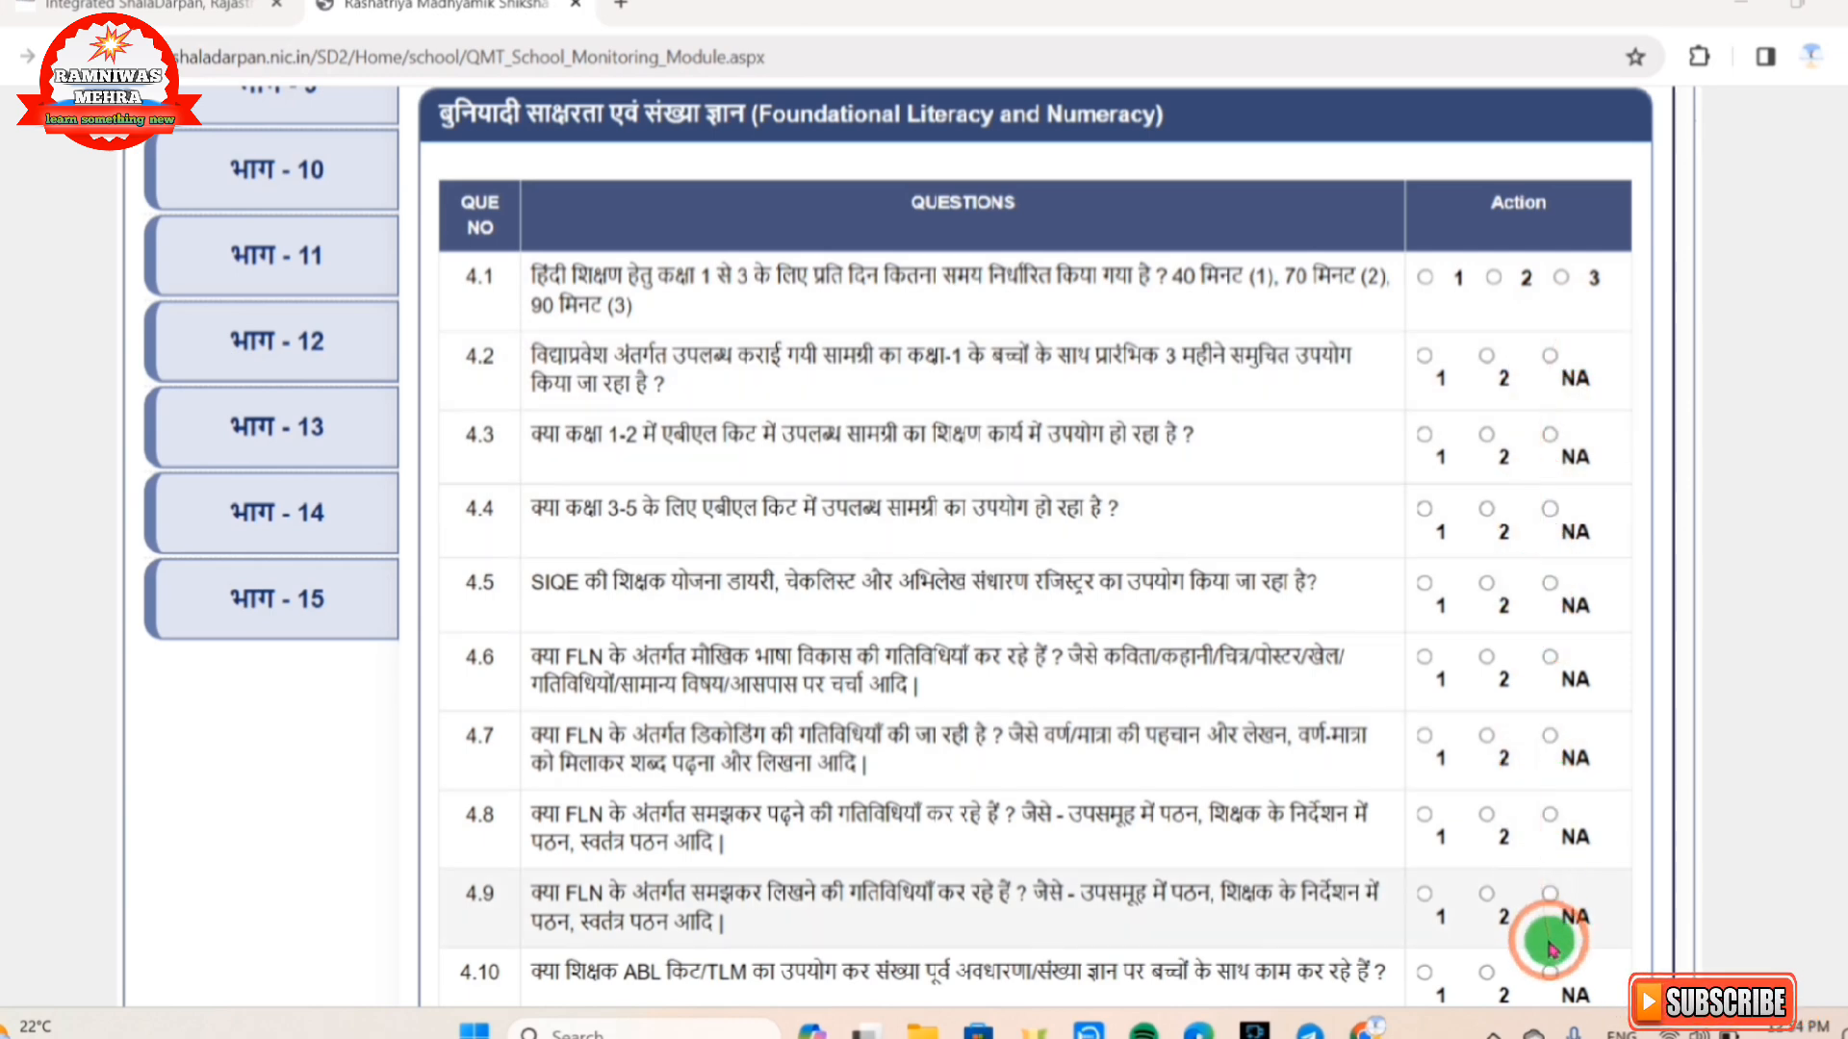
{"action": "scroll", "coordinate": [1550, 712], "scroll_direction": "down", "scroll_amount": 6}
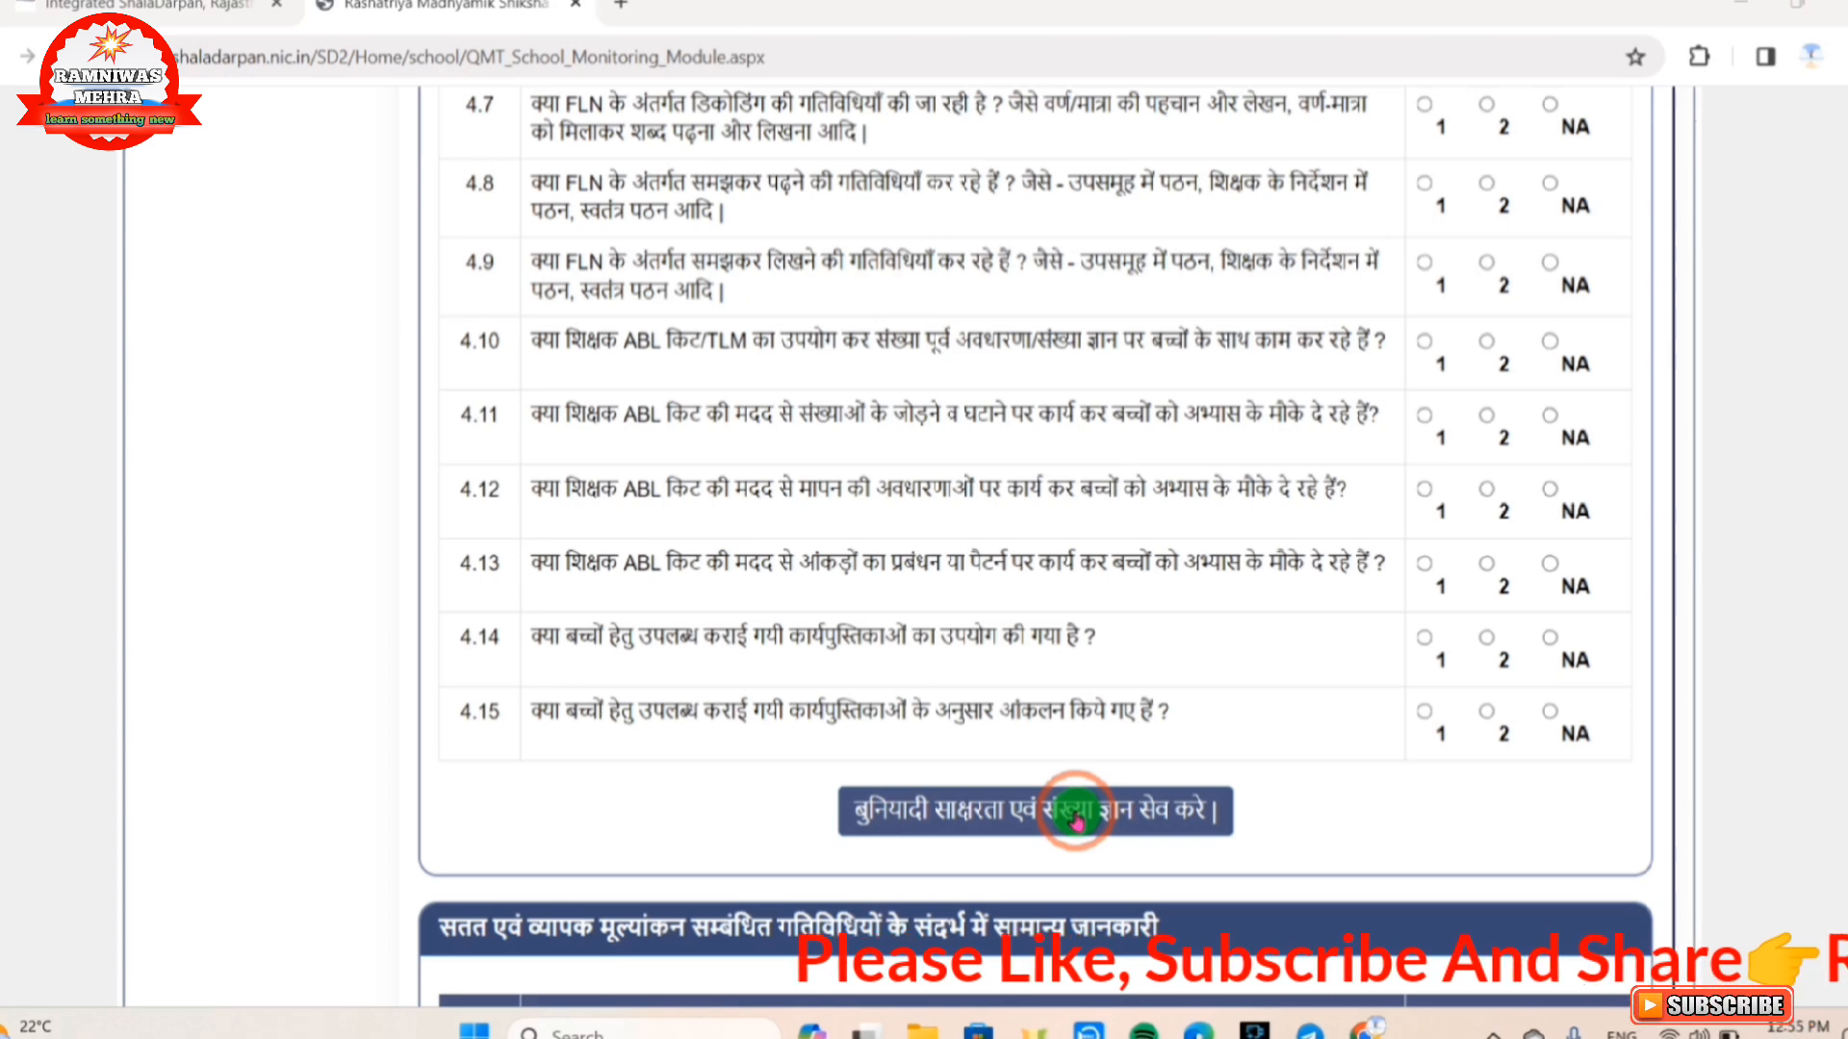
{"action": "scroll", "coordinate": [1190, 530], "scroll_direction": "down", "scroll_amount": 6}
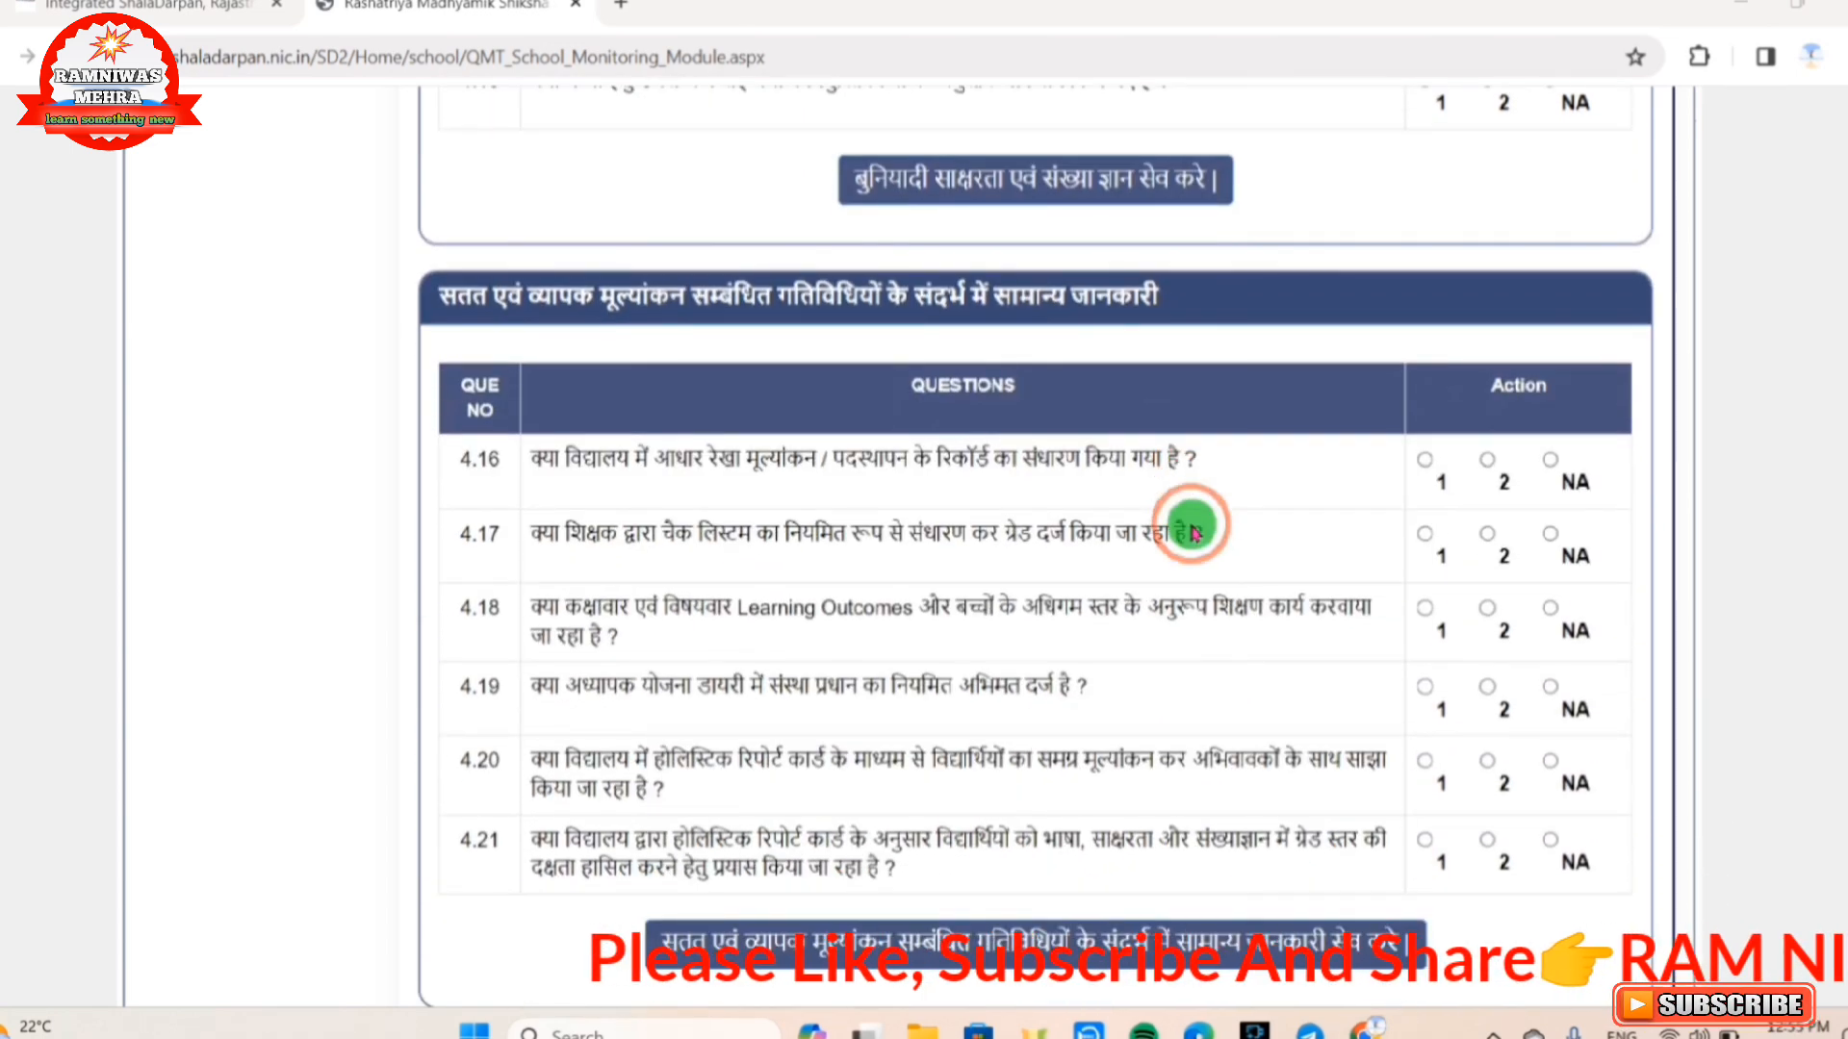
{"action": "scroll", "coordinate": [1193, 532], "scroll_direction": "down", "scroll_amount": 1}
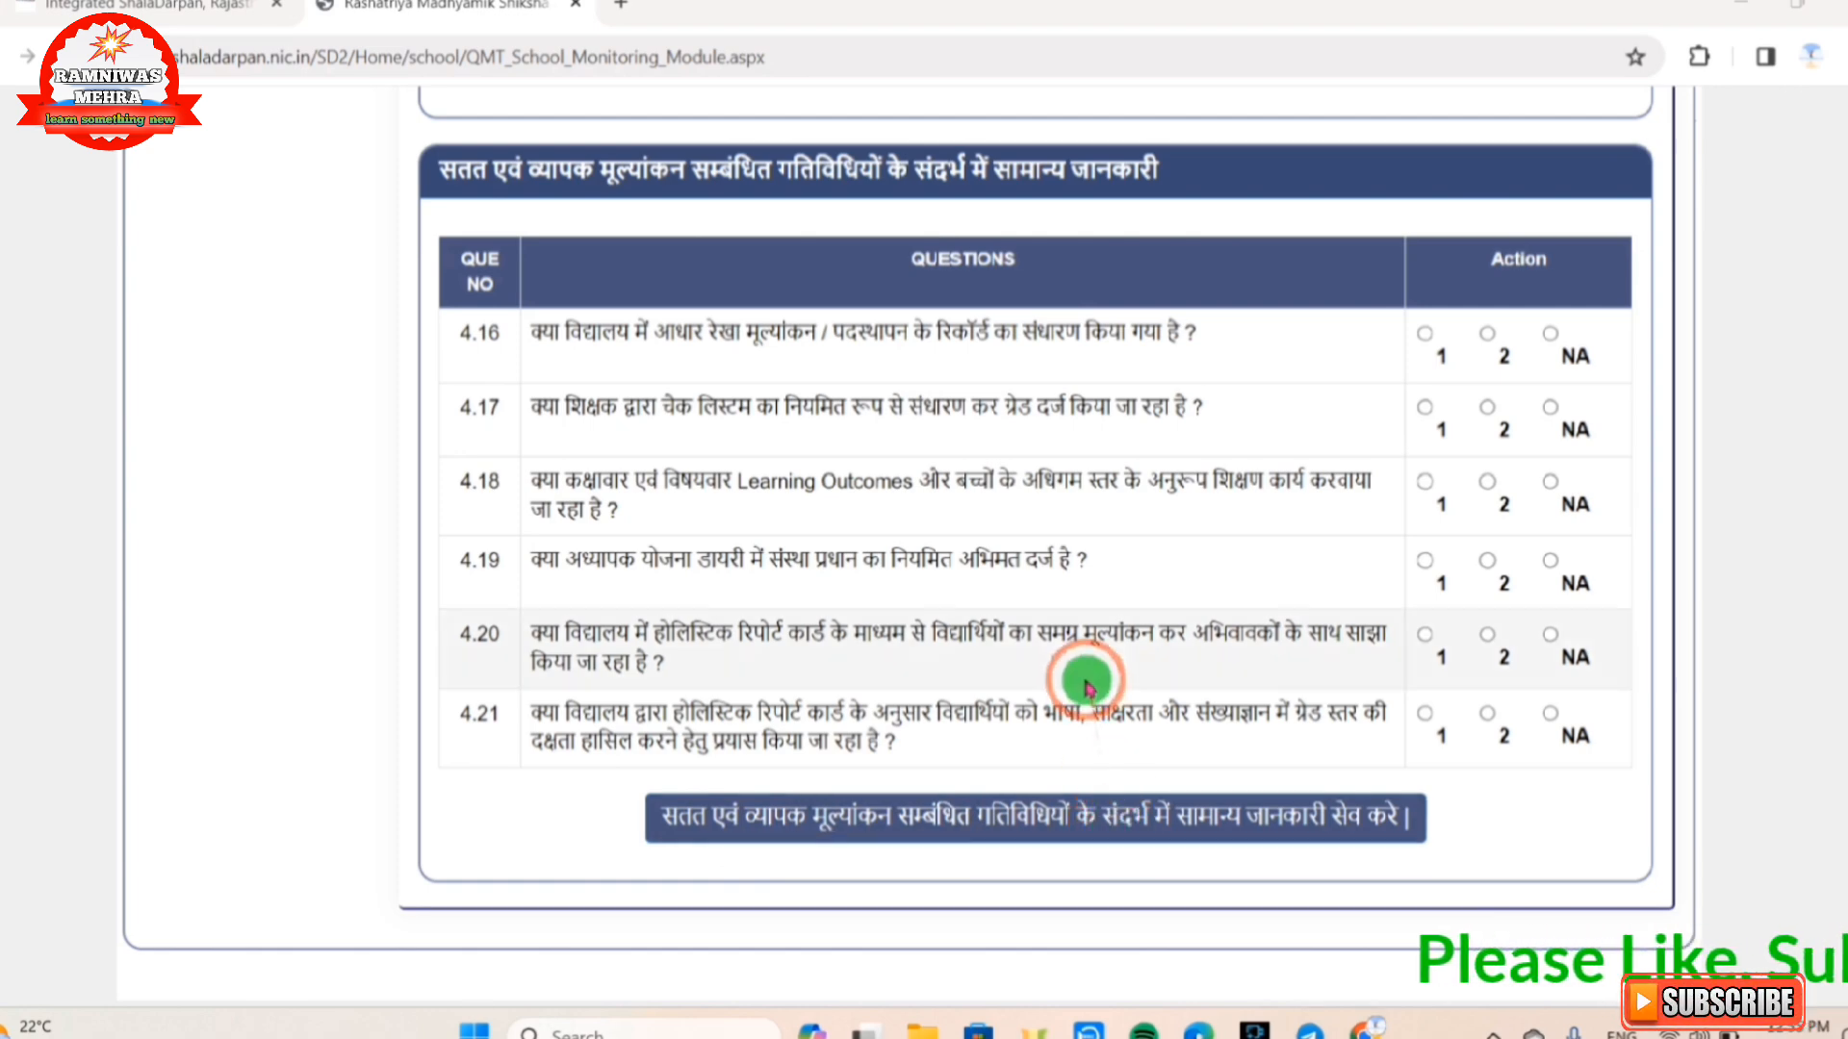
{"action": "scroll", "coordinate": [1084, 792], "scroll_direction": "up", "scroll_amount": 5}
{"action": "scroll", "coordinate": [1087, 685], "scroll_direction": "up", "scroll_amount": 9}
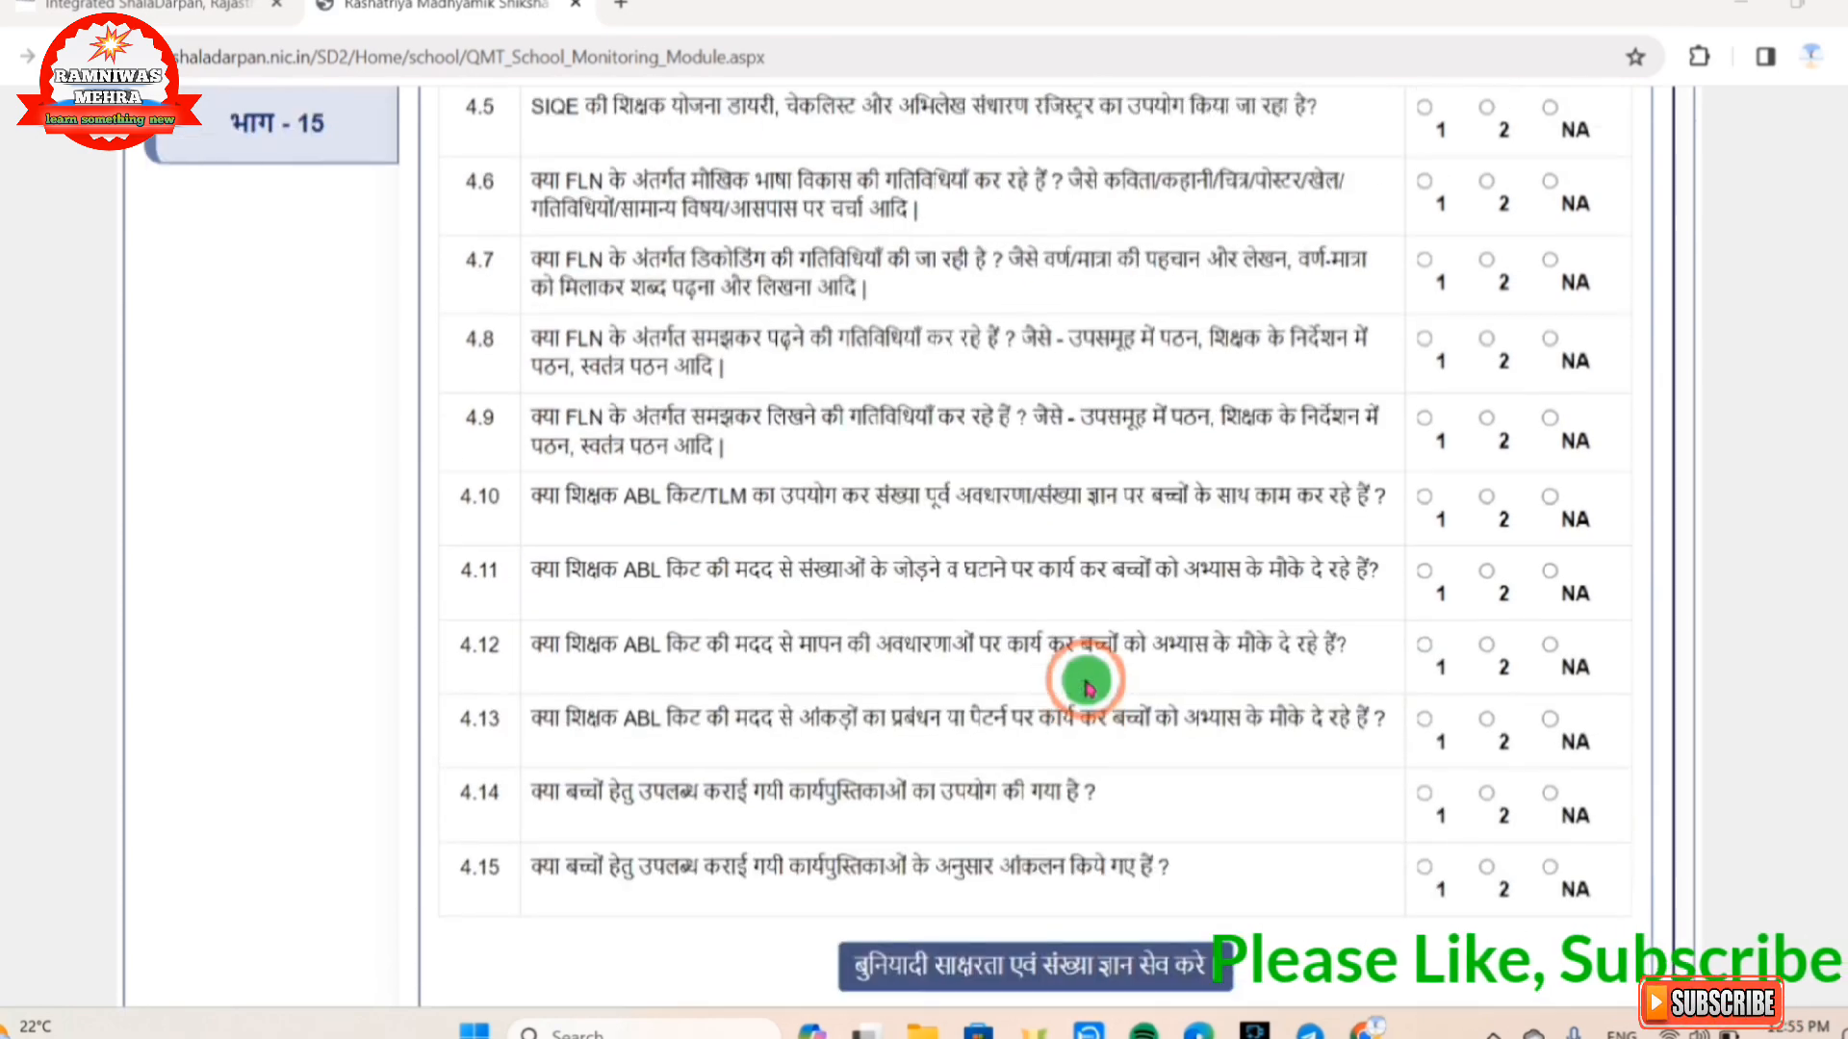
{"action": "scroll", "coordinate": [1087, 685], "scroll_direction": "up", "scroll_amount": 5}
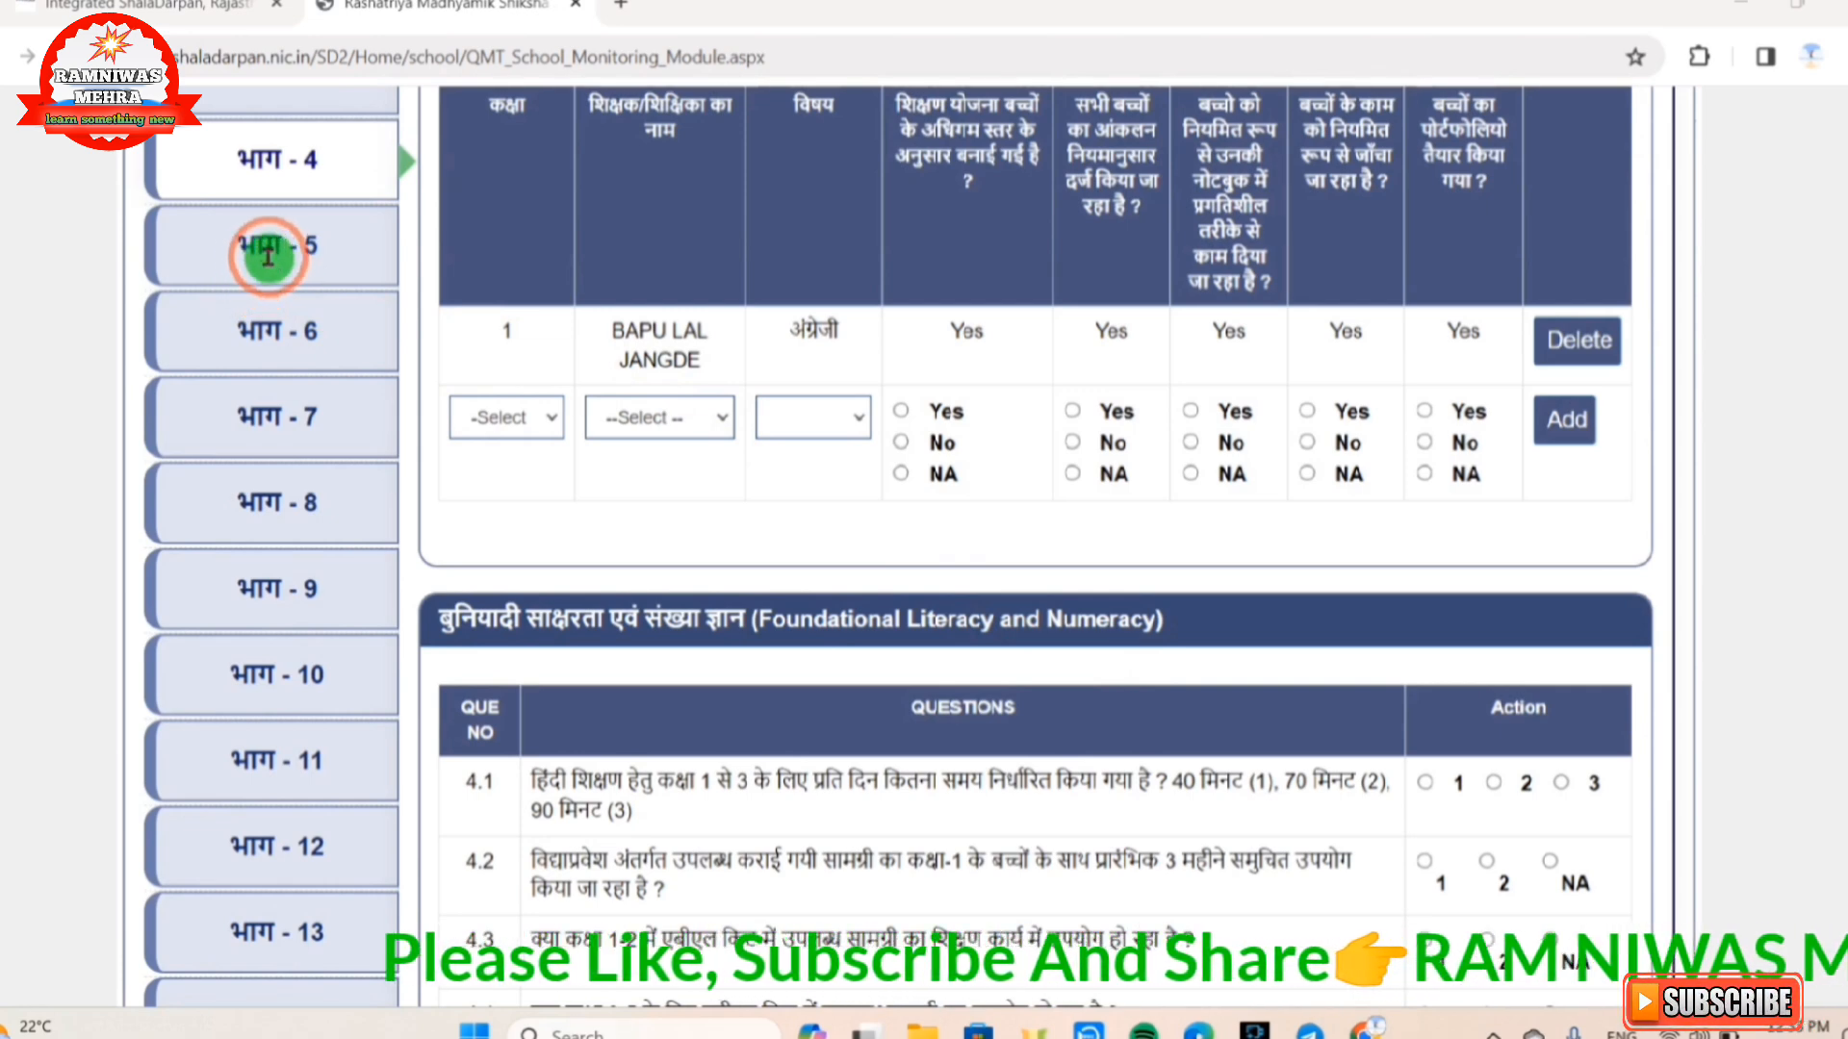
- Open Part 5 and check the class, teacher and subject choices in the class 6 to 8 School Based Assessment table
{"action": "left_click", "coordinate": [267, 255]}
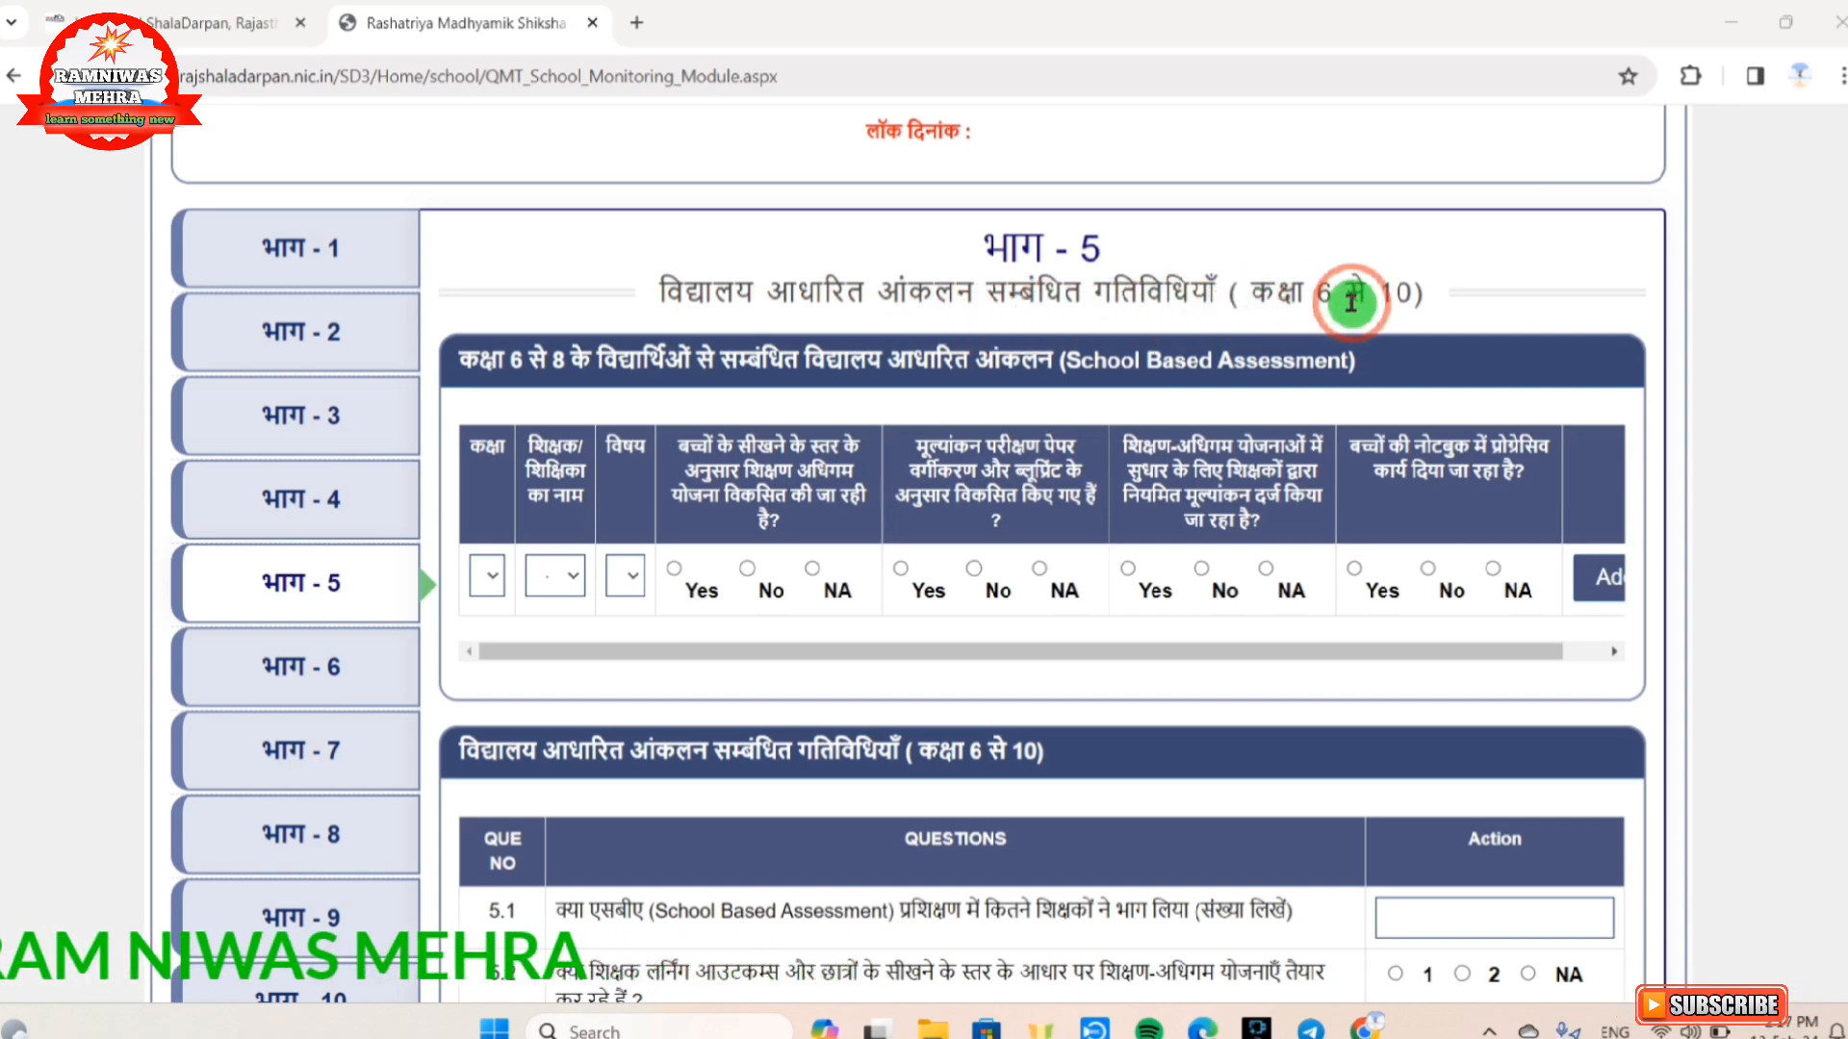
{"action": "left_click", "coordinate": [493, 577]}
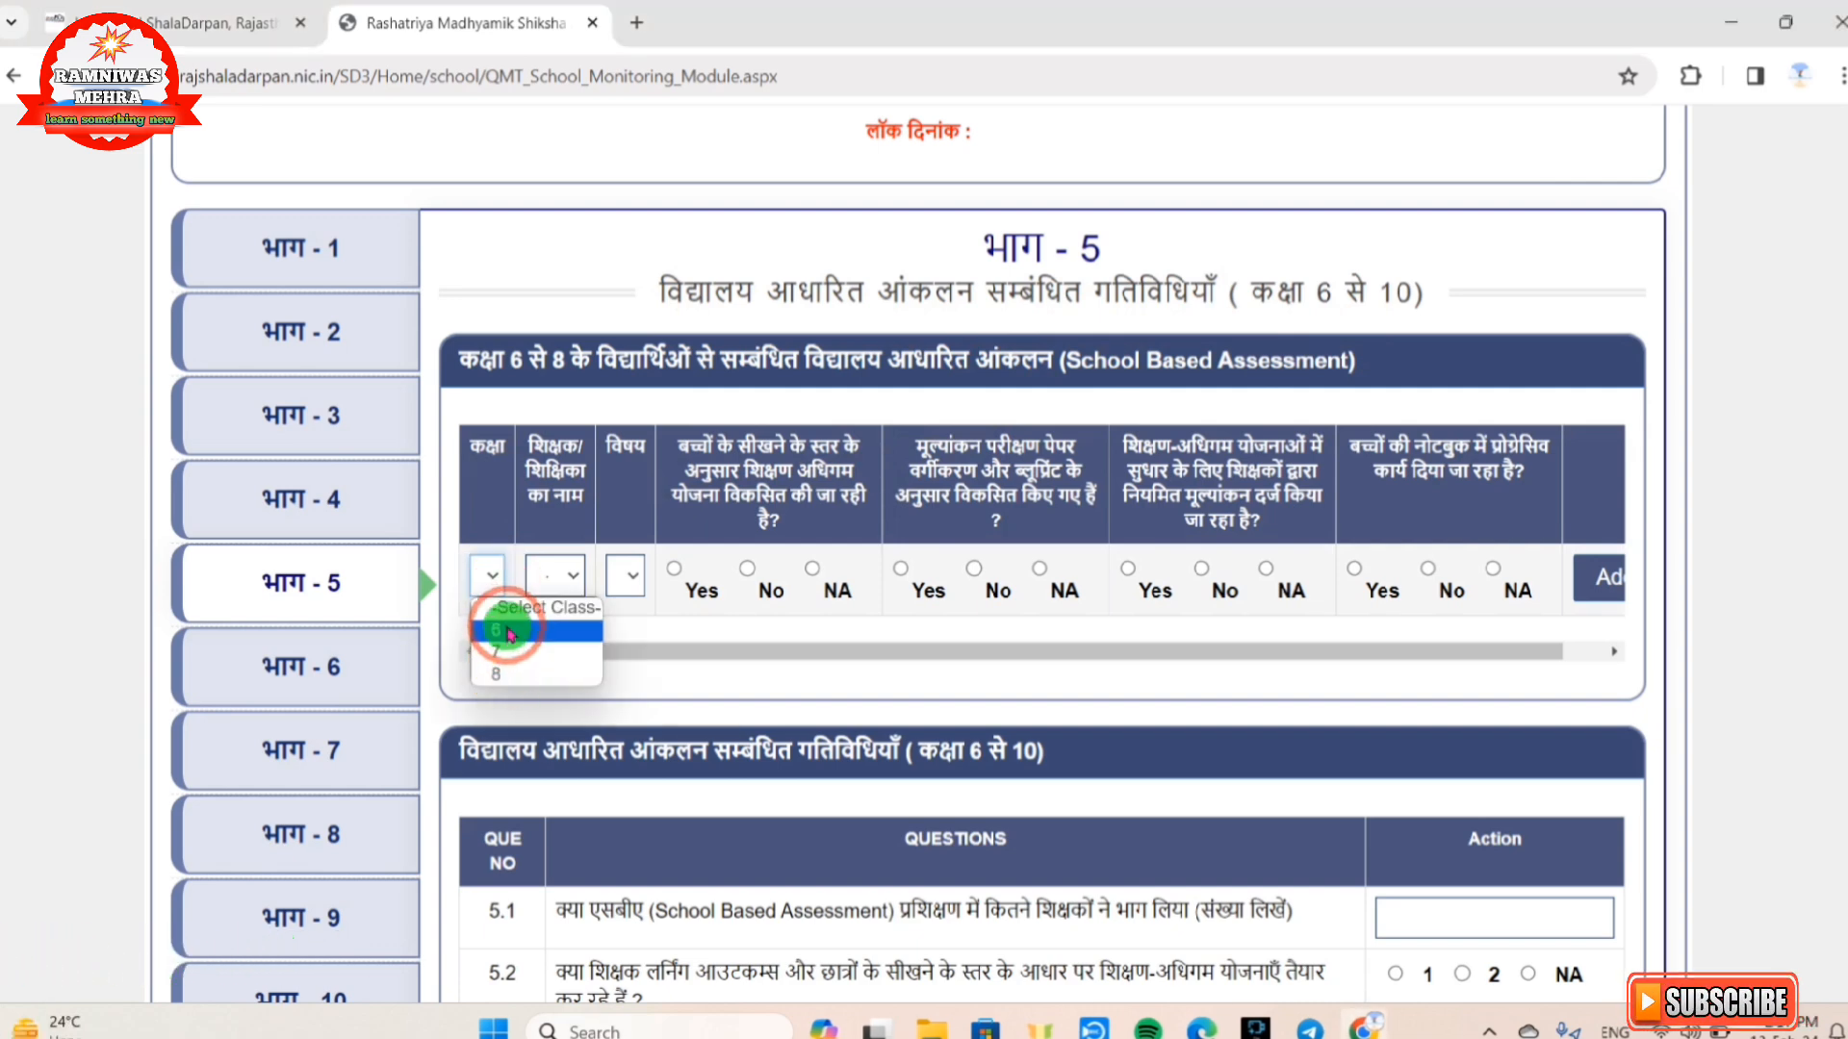
{"action": "left_click", "coordinate": [655, 660]}
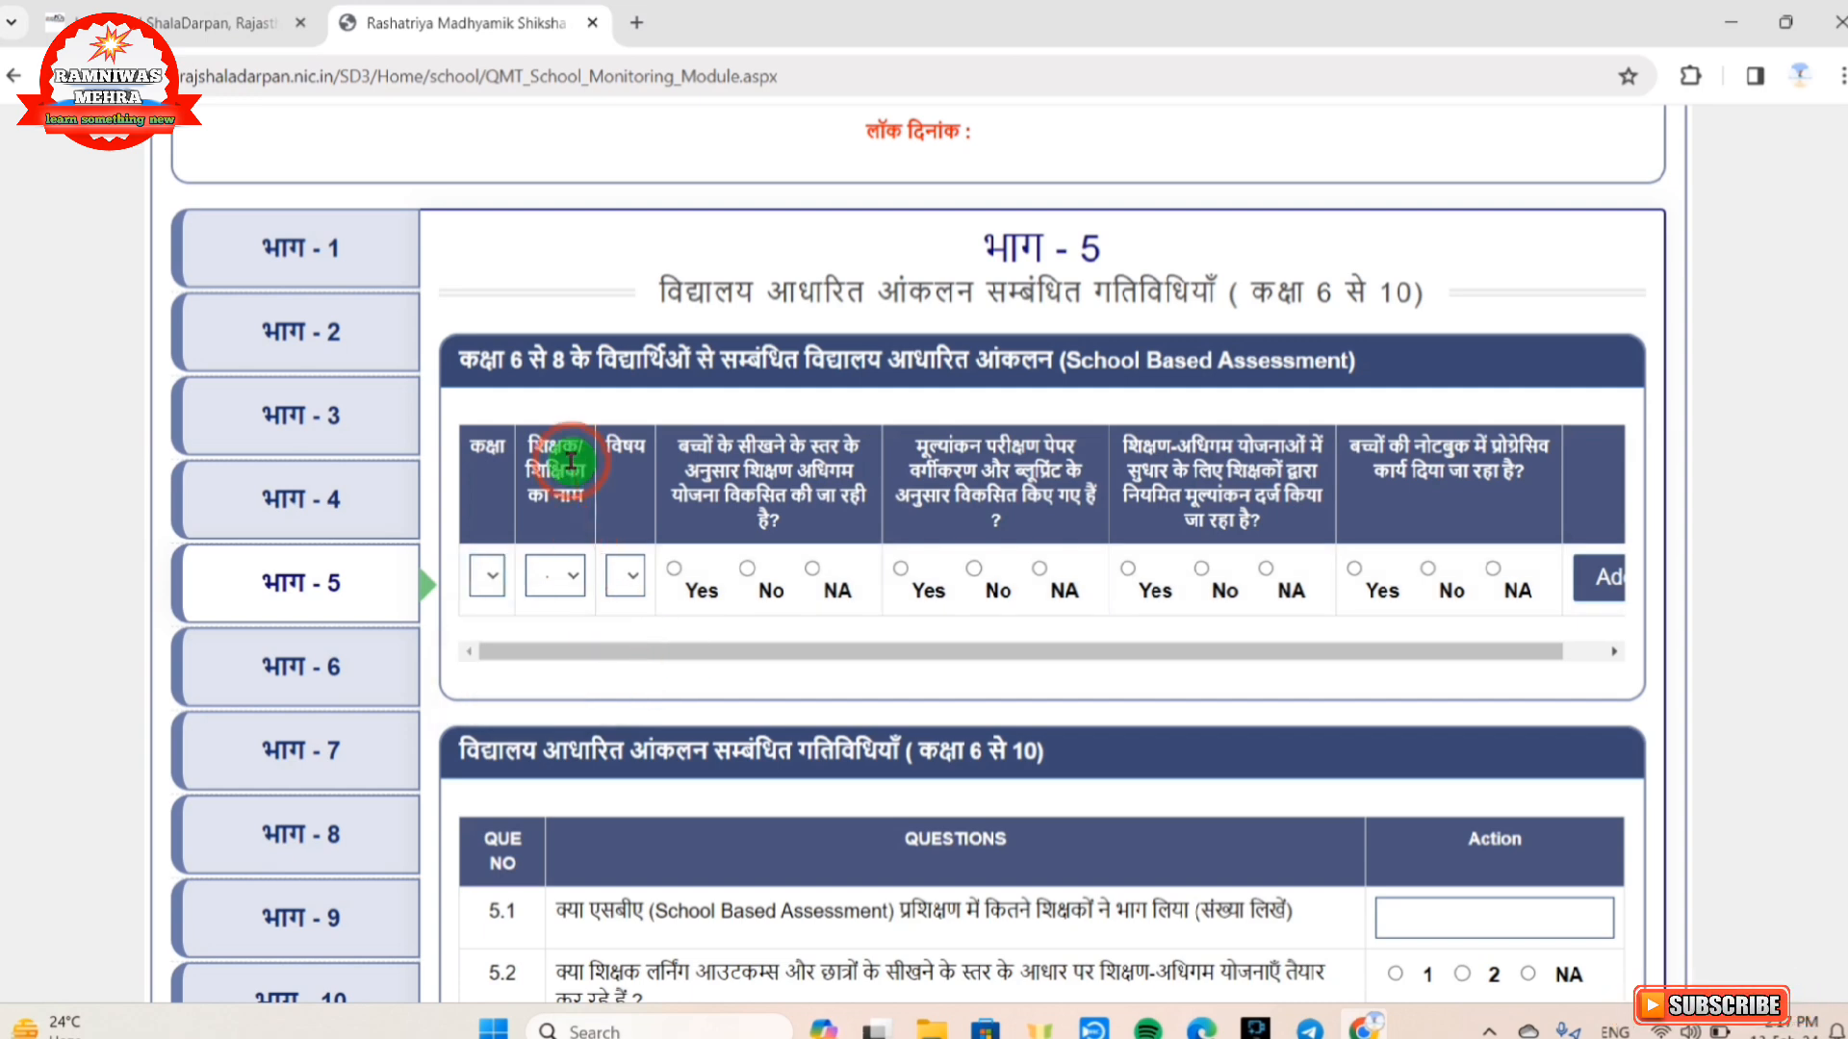
{"action": "left_click", "coordinate": [565, 582]}
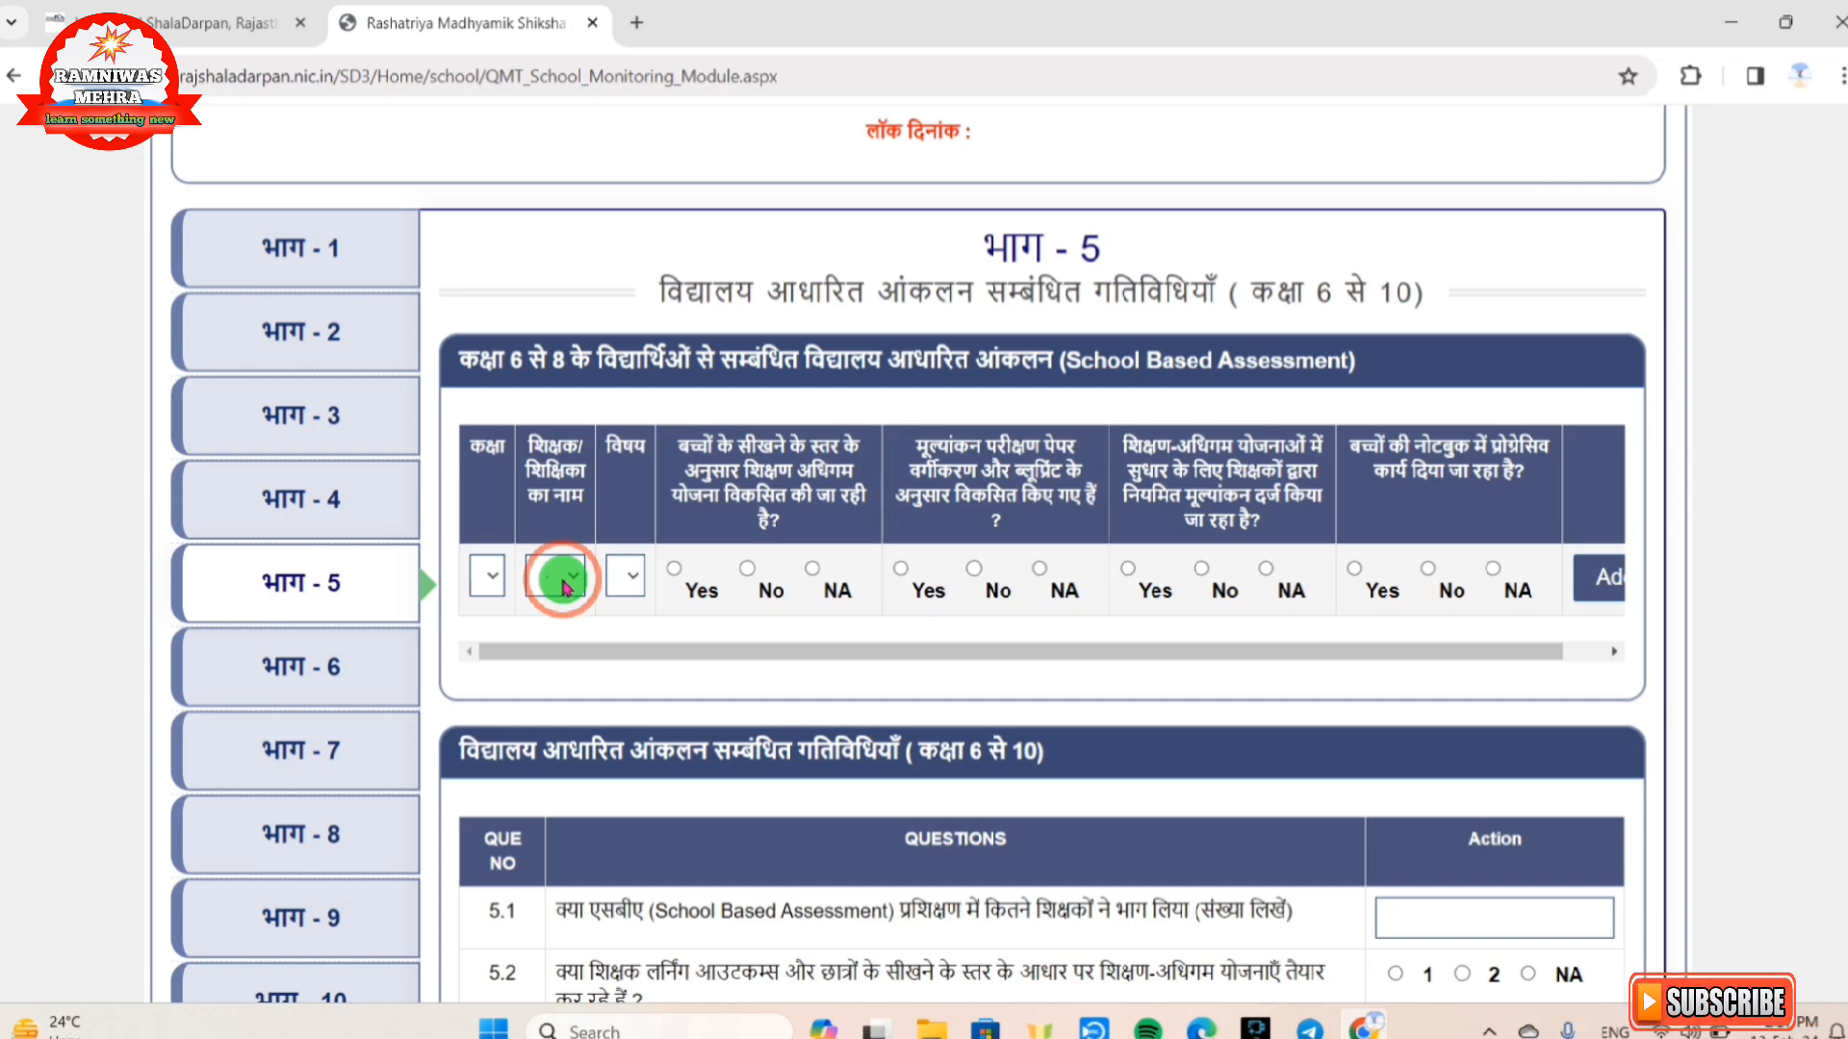
{"action": "left_click", "coordinate": [626, 583]}
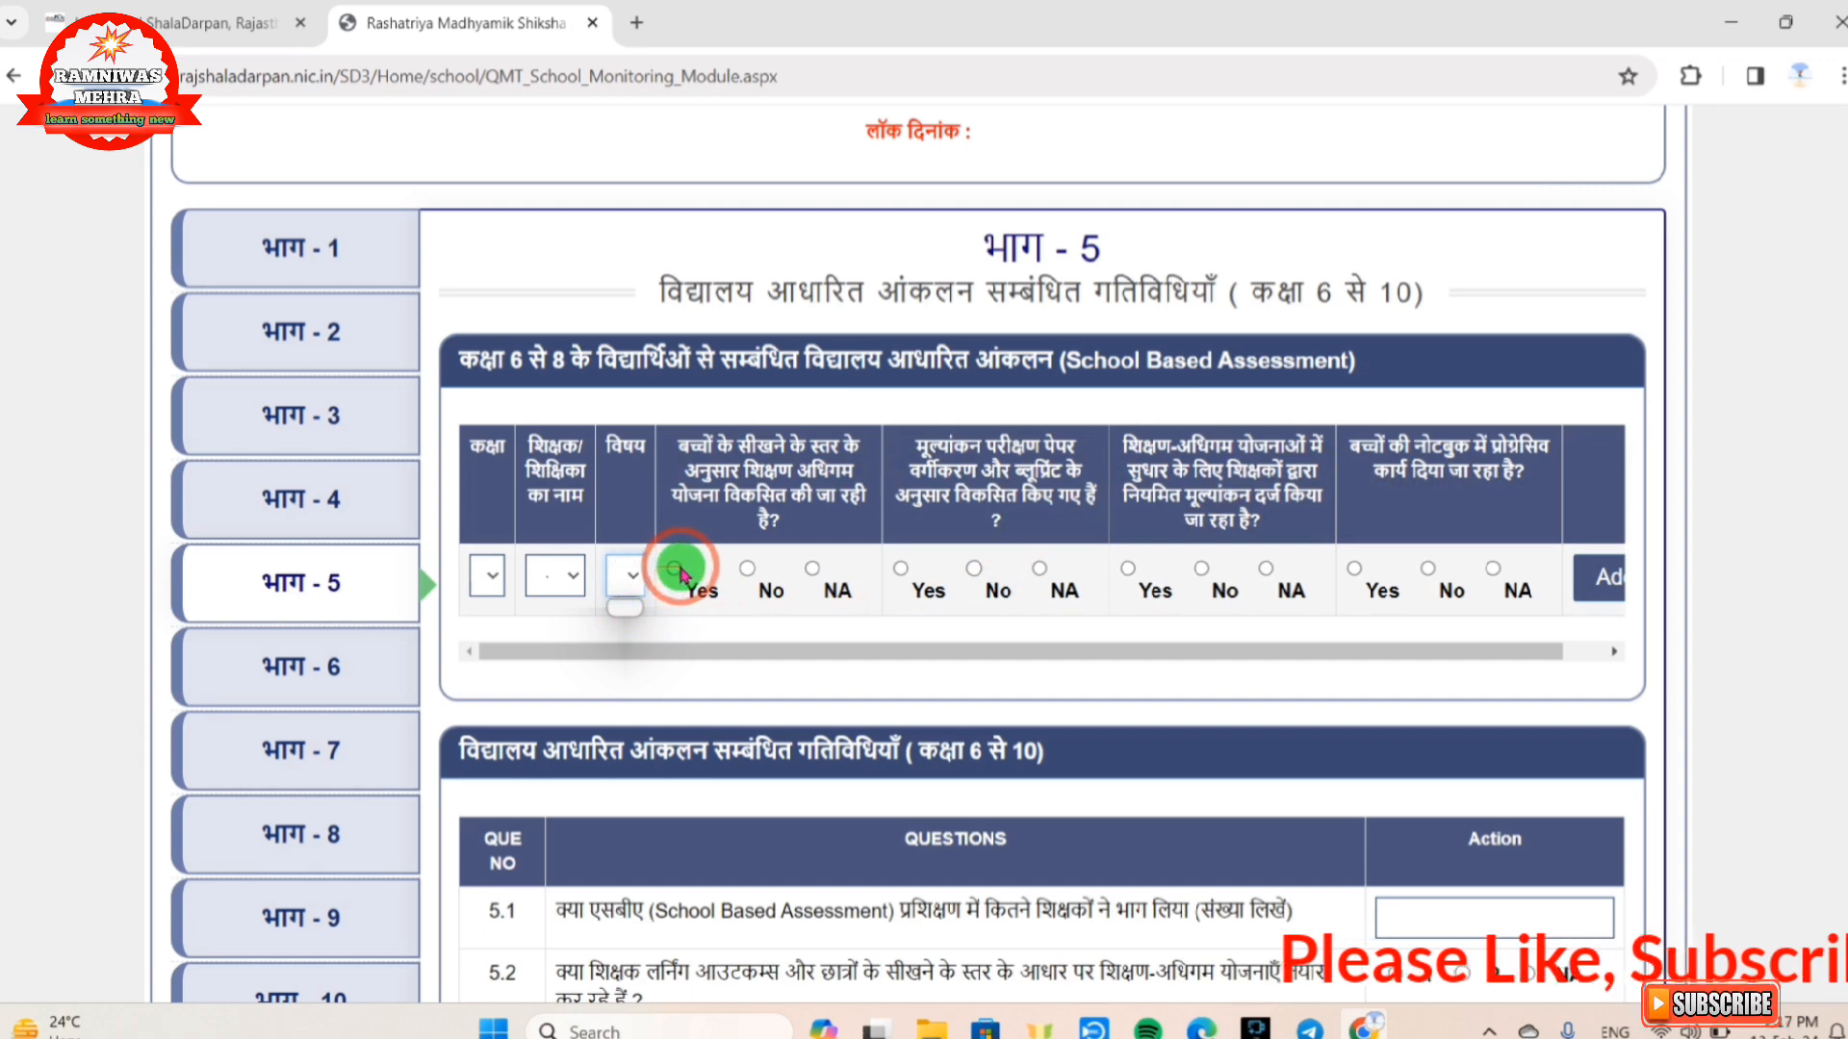
- In the class 6 to 8 assessment entry, answer NA to the question on teaching plans matched to children's learning level
{"action": "left_click", "coordinate": [747, 568]}
{"action": "left_click", "coordinate": [811, 570]}
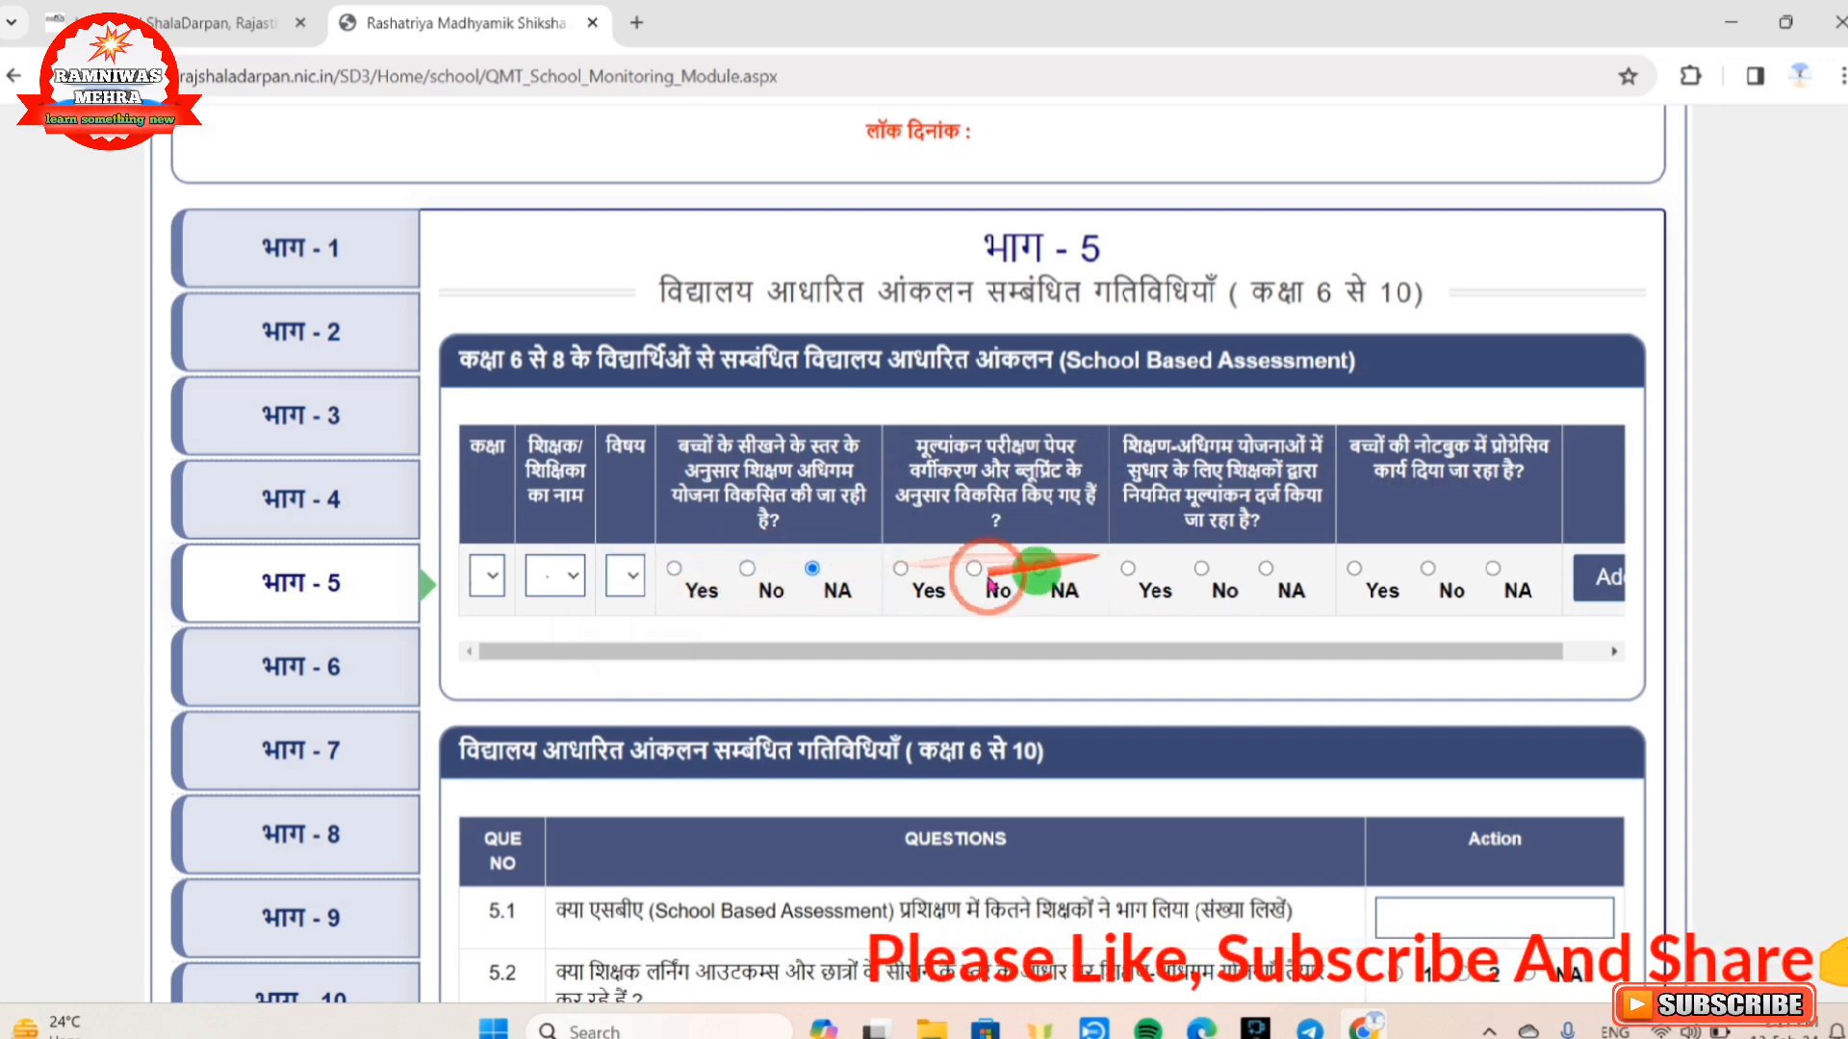
{"action": "left_click", "coordinate": [1220, 591]}
{"action": "left_click", "coordinate": [1615, 654]}
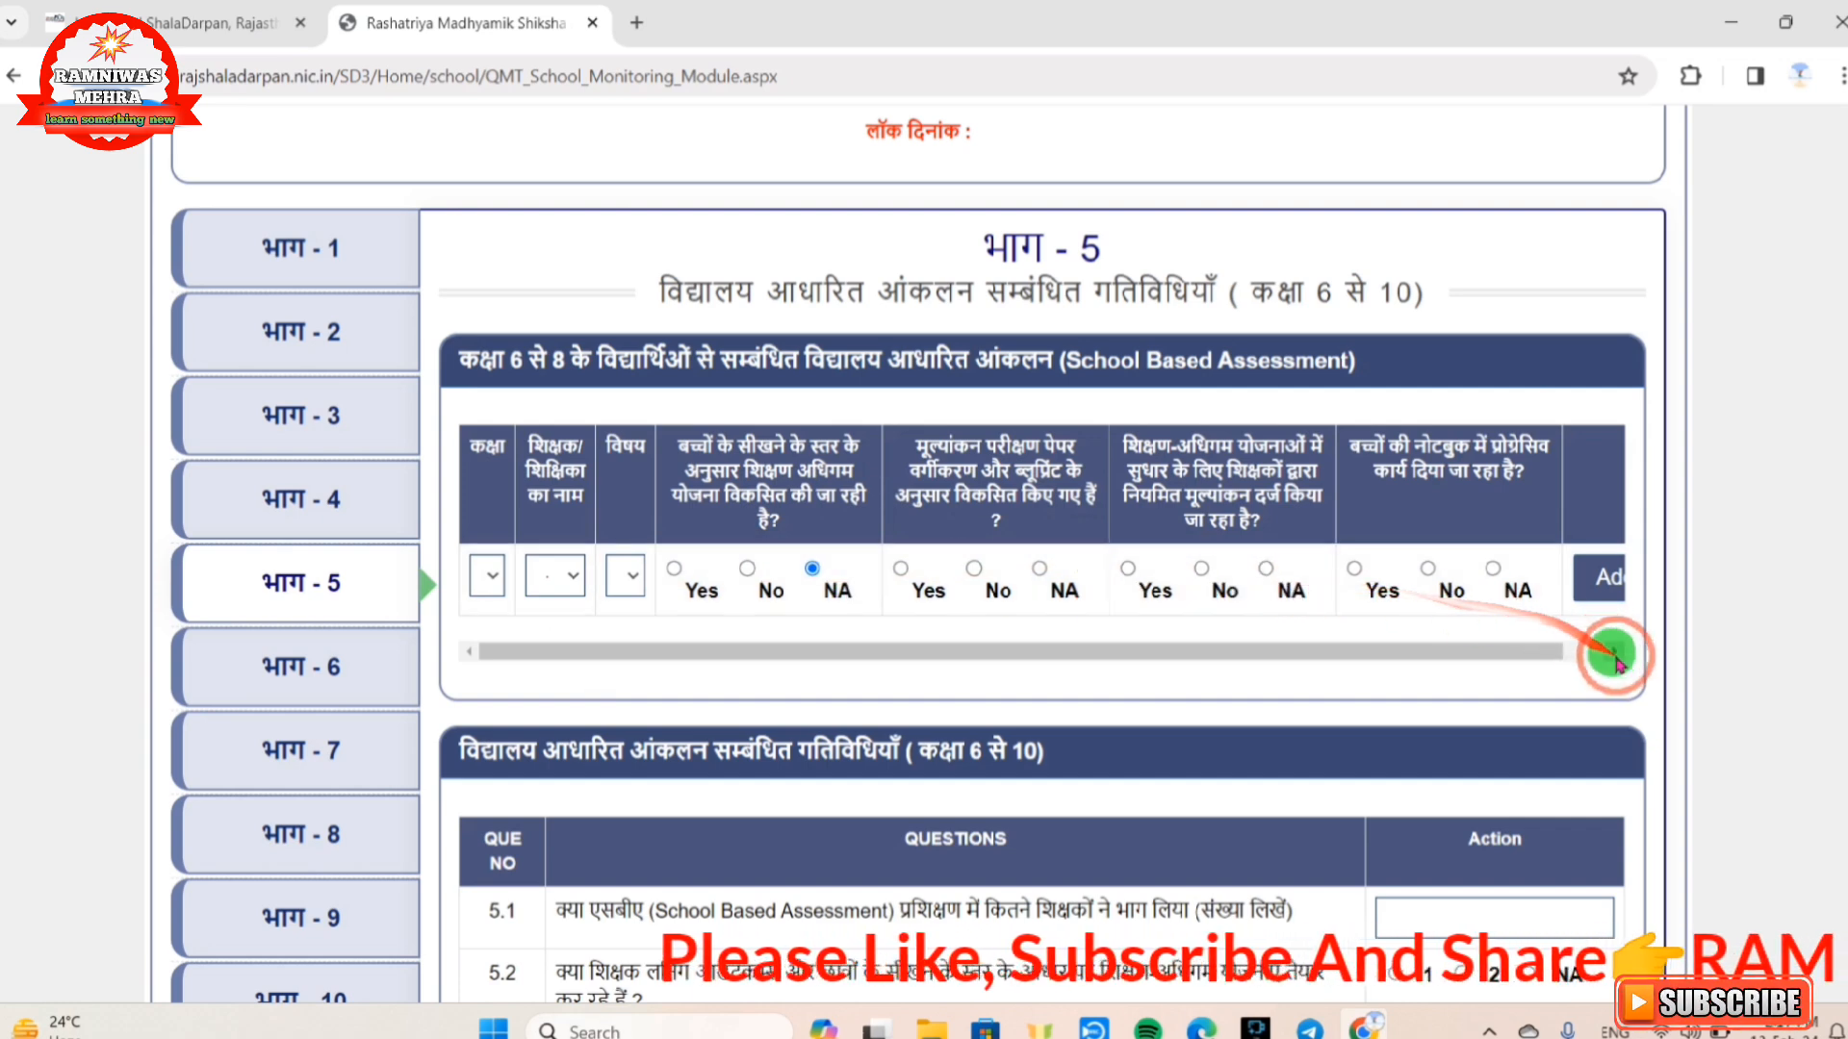
{"action": "left_click", "coordinate": [1615, 658]}
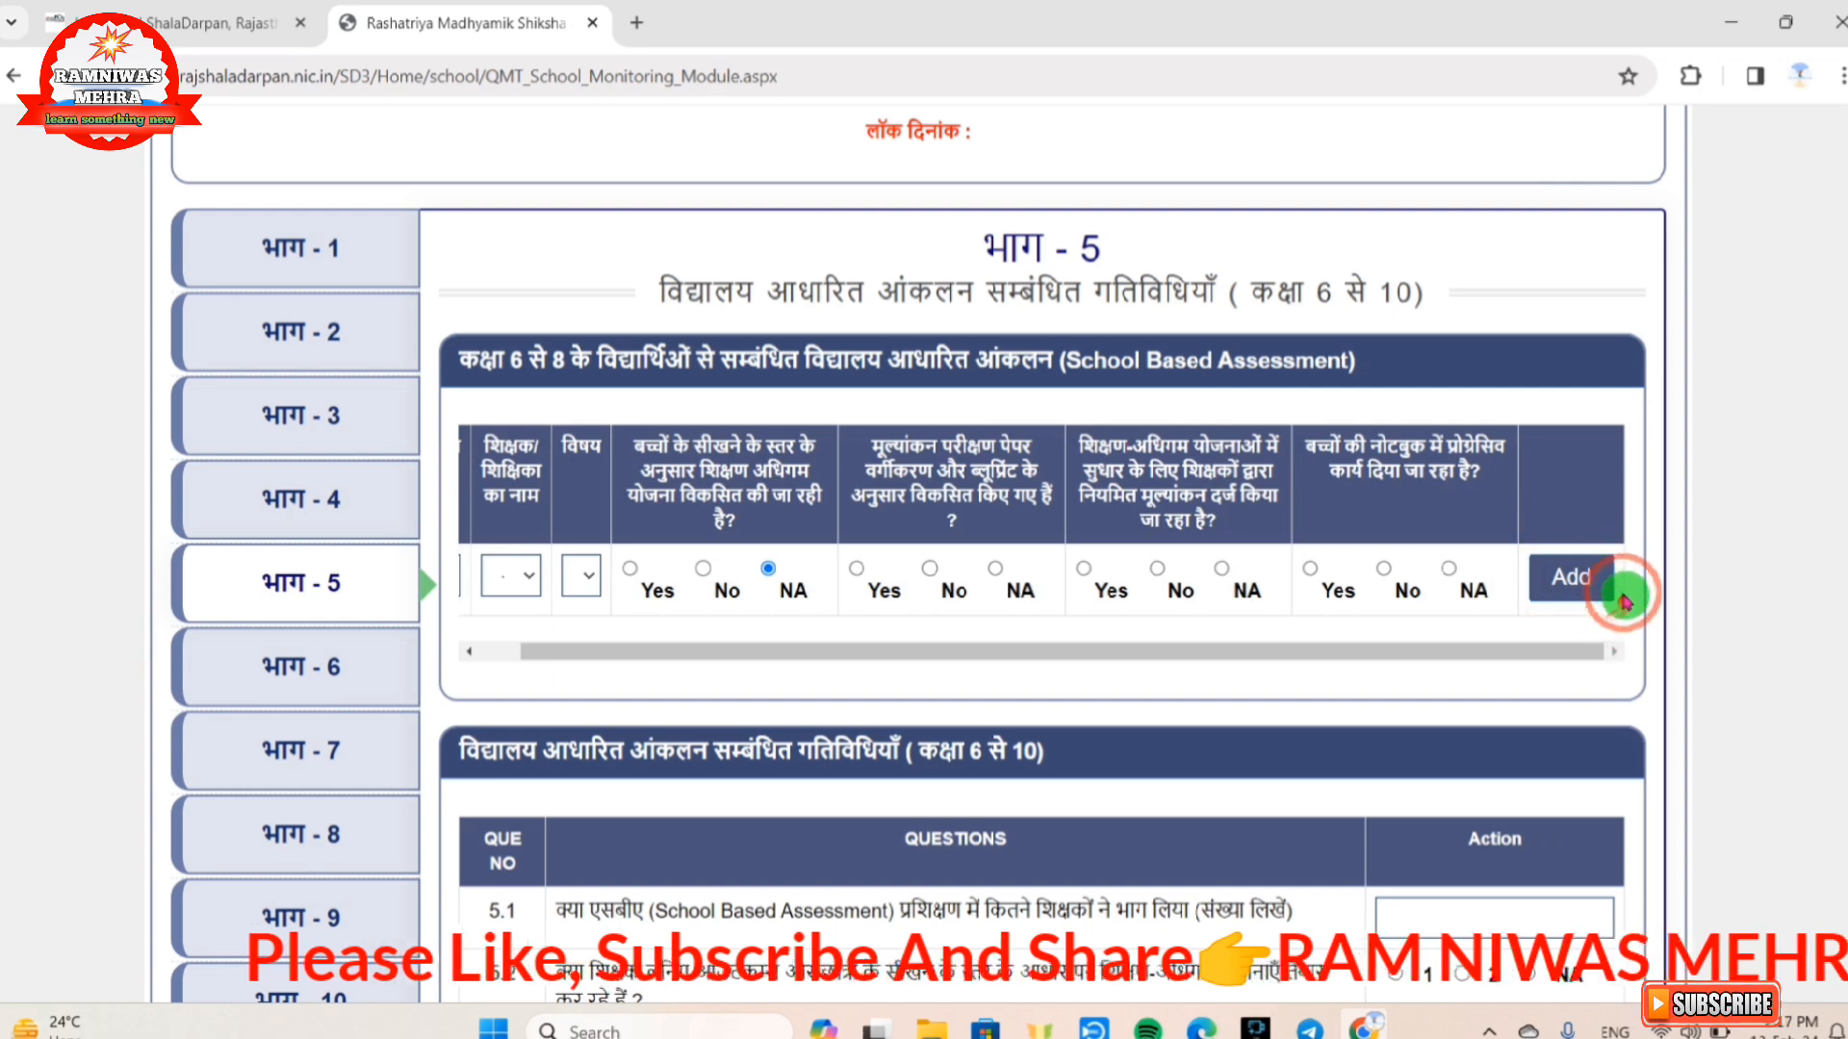
{"action": "left_click", "coordinate": [1583, 589]}
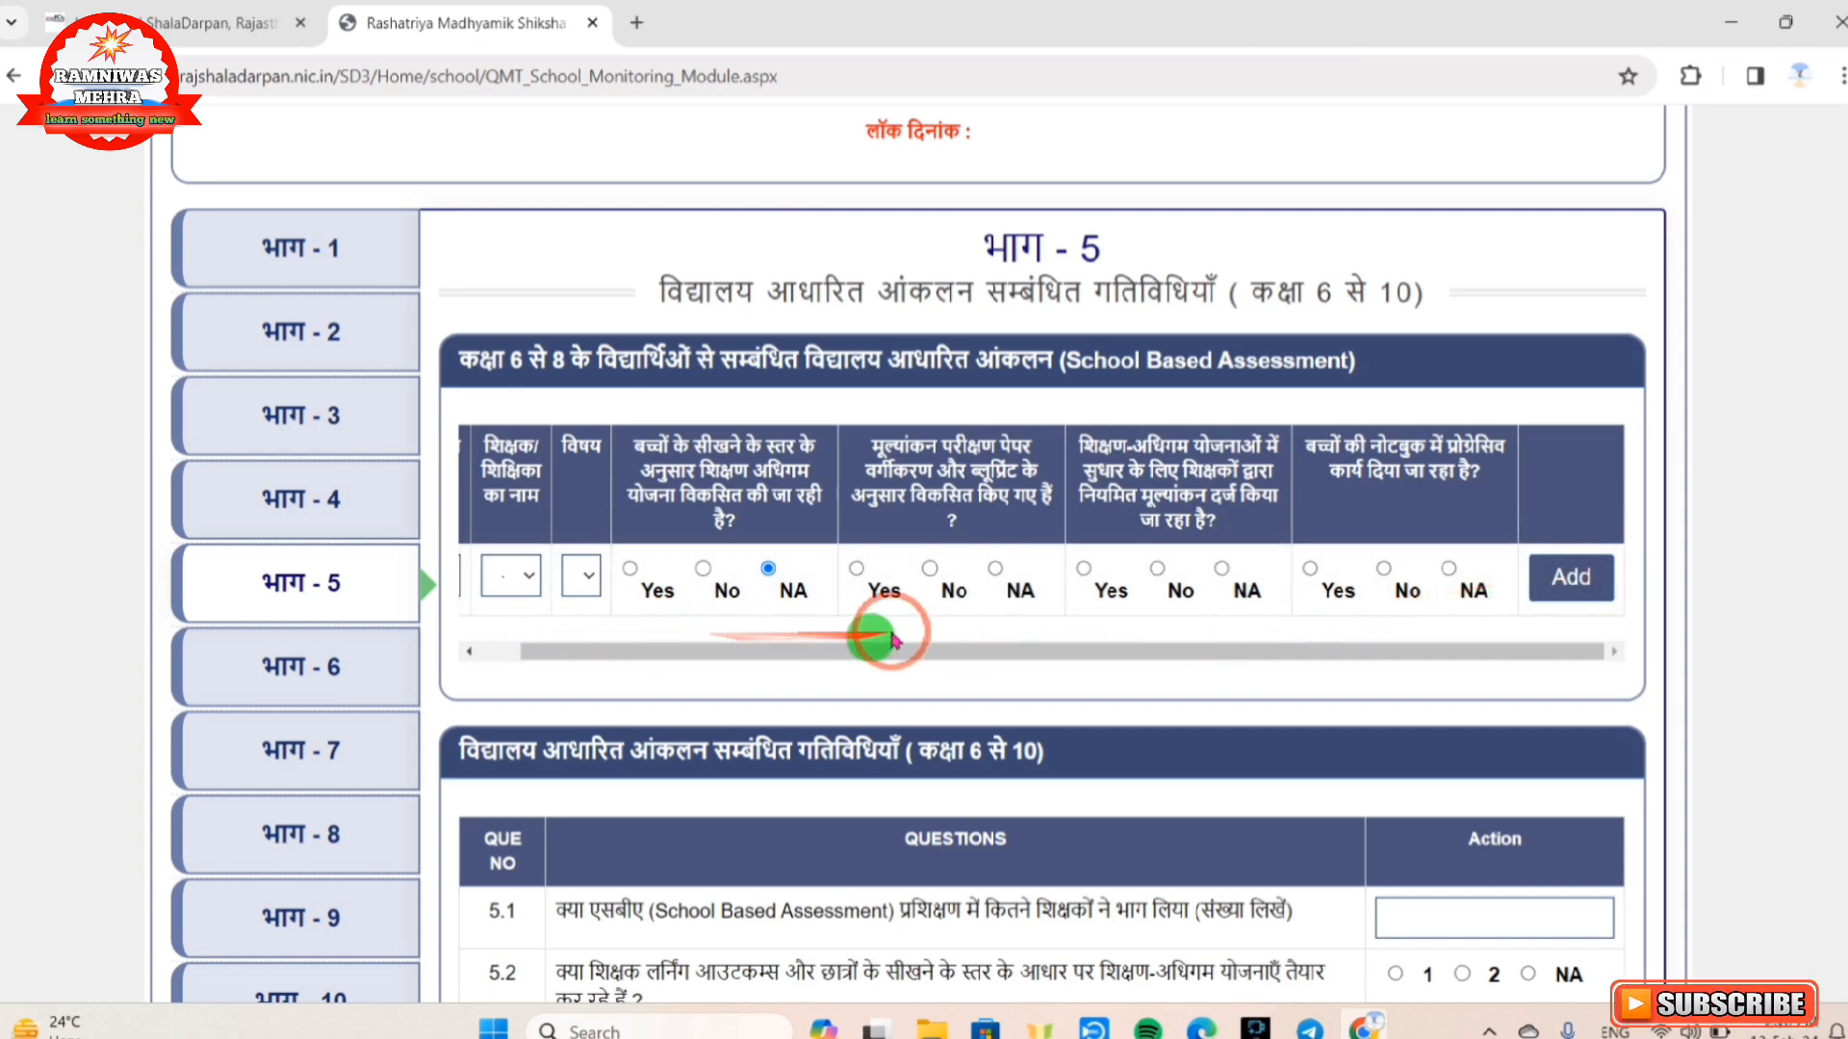
- Review Part 5 questions 5.1 to 5.5 and Part 6's career and vocational education questions for classes 9 to 12 (6.1 to 6.9)
{"action": "scroll", "coordinate": [1059, 631], "scroll_direction": "down", "scroll_amount": 4}
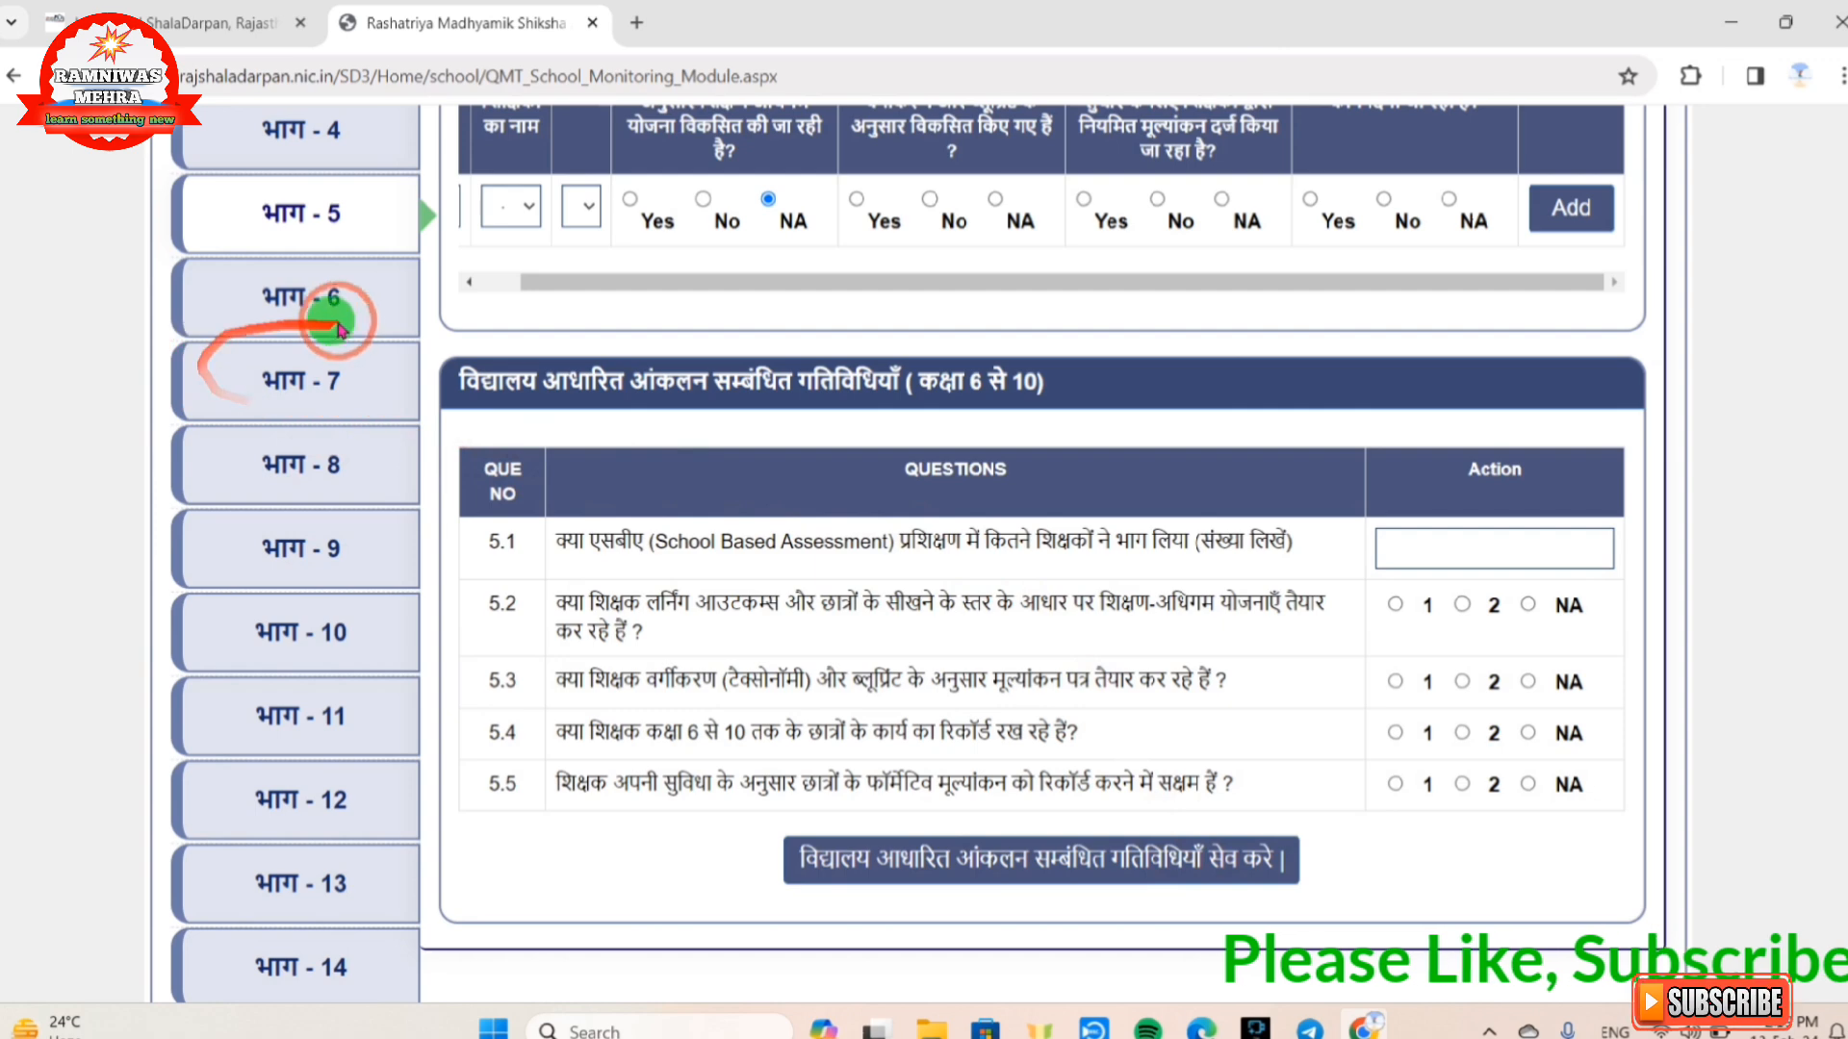
{"action": "left_click", "coordinate": [286, 302]}
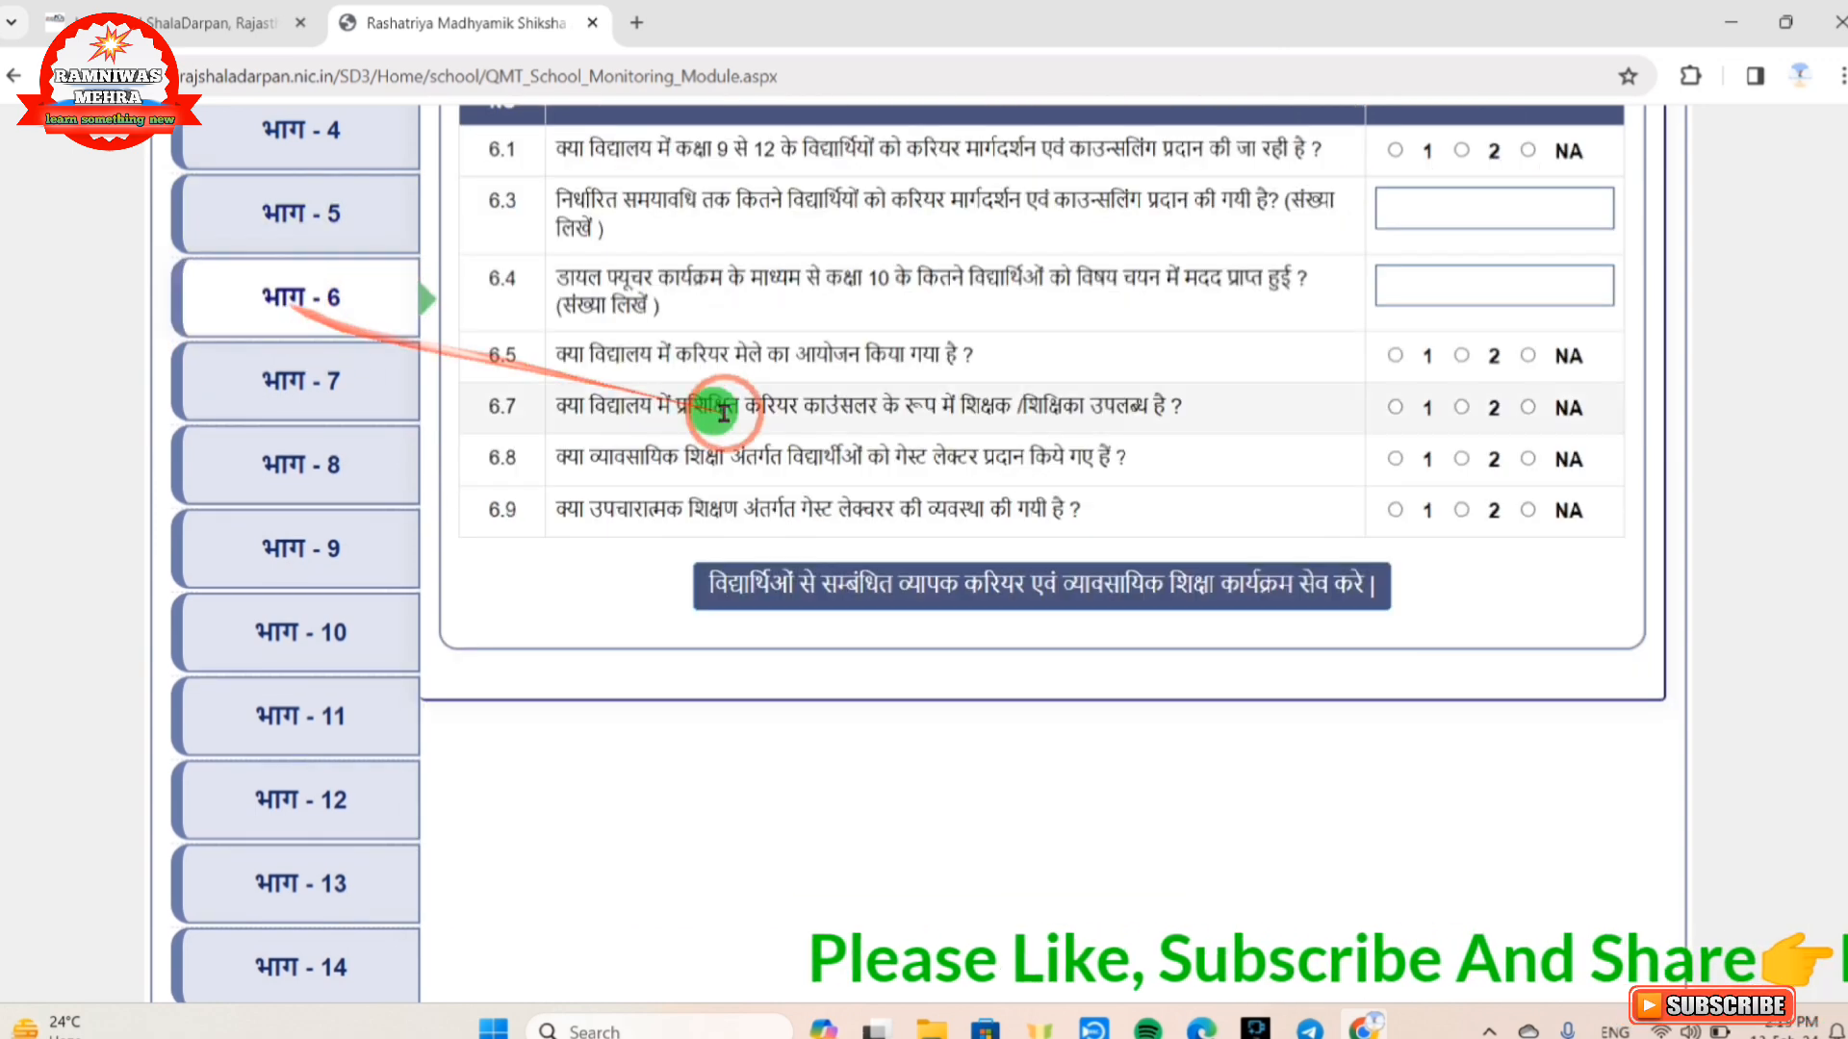
{"action": "scroll", "coordinate": [732, 419], "scroll_direction": "up", "scroll_amount": 1}
{"action": "scroll", "coordinate": [737, 427], "scroll_direction": "up", "scroll_amount": 1}
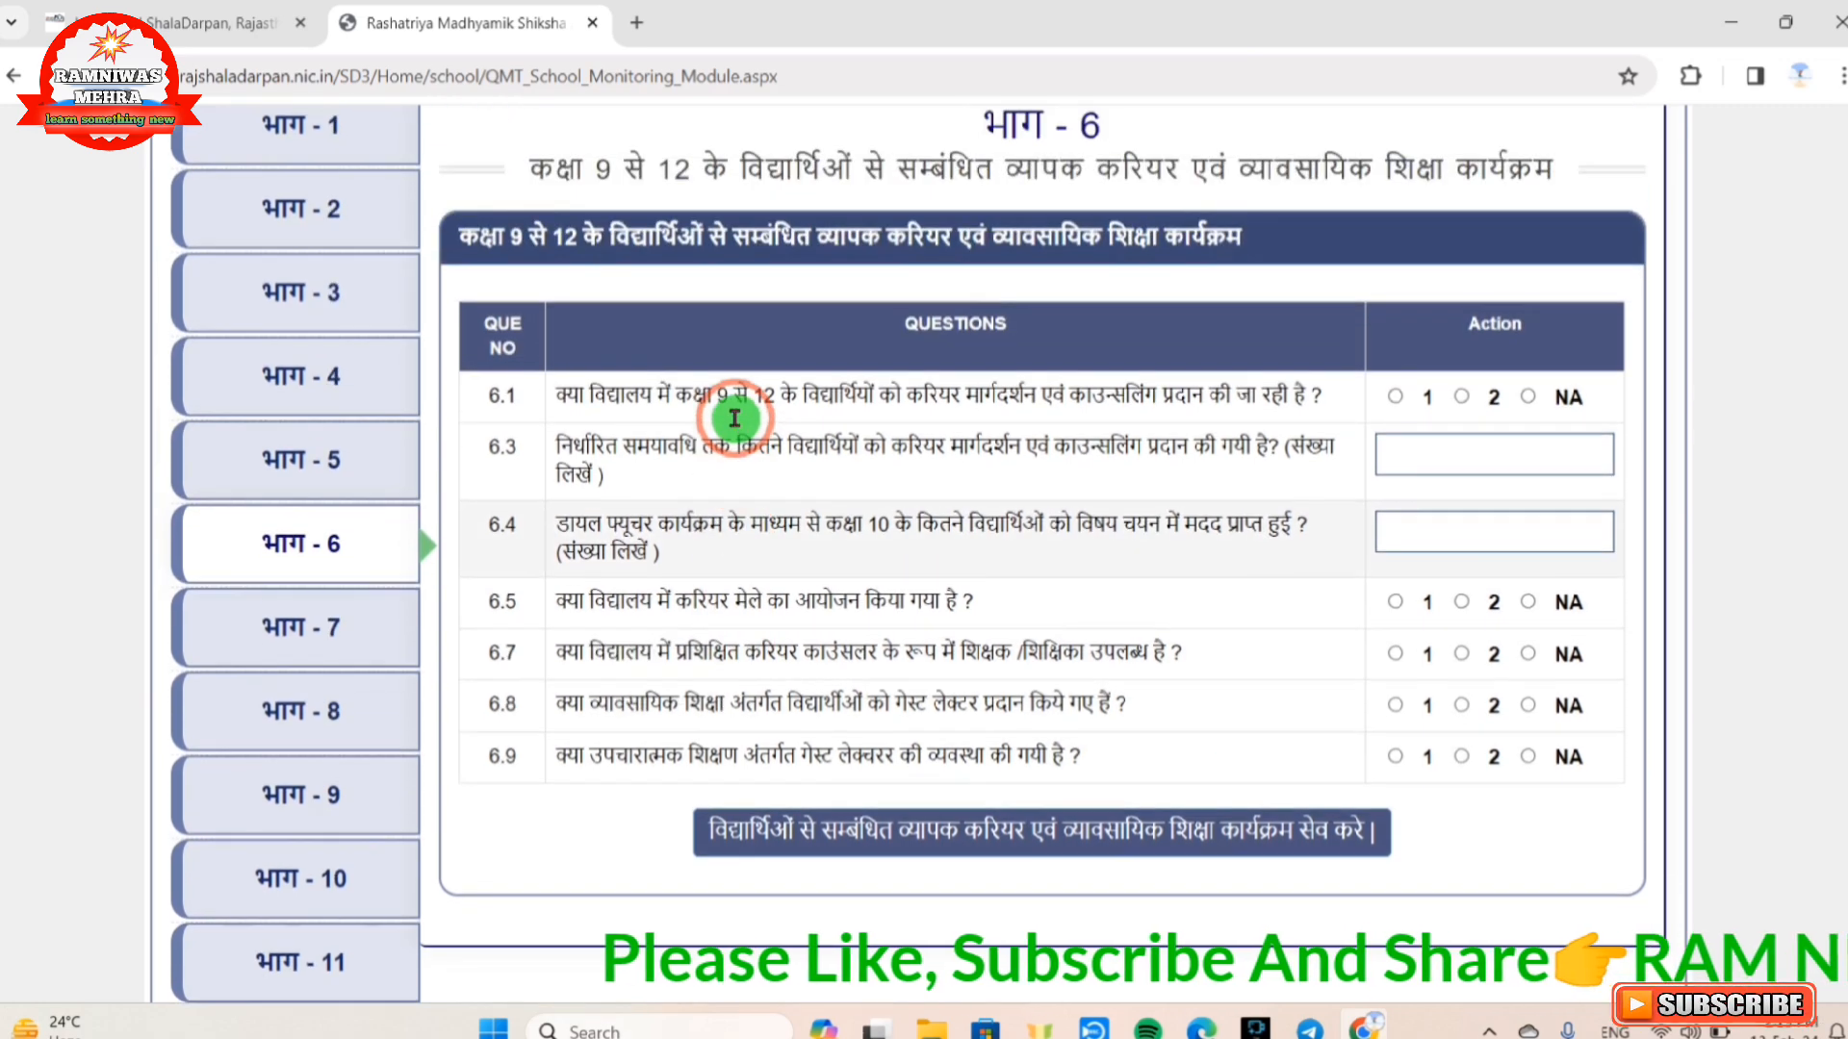
{"action": "scroll", "coordinate": [737, 426], "scroll_direction": "up", "scroll_amount": 1}
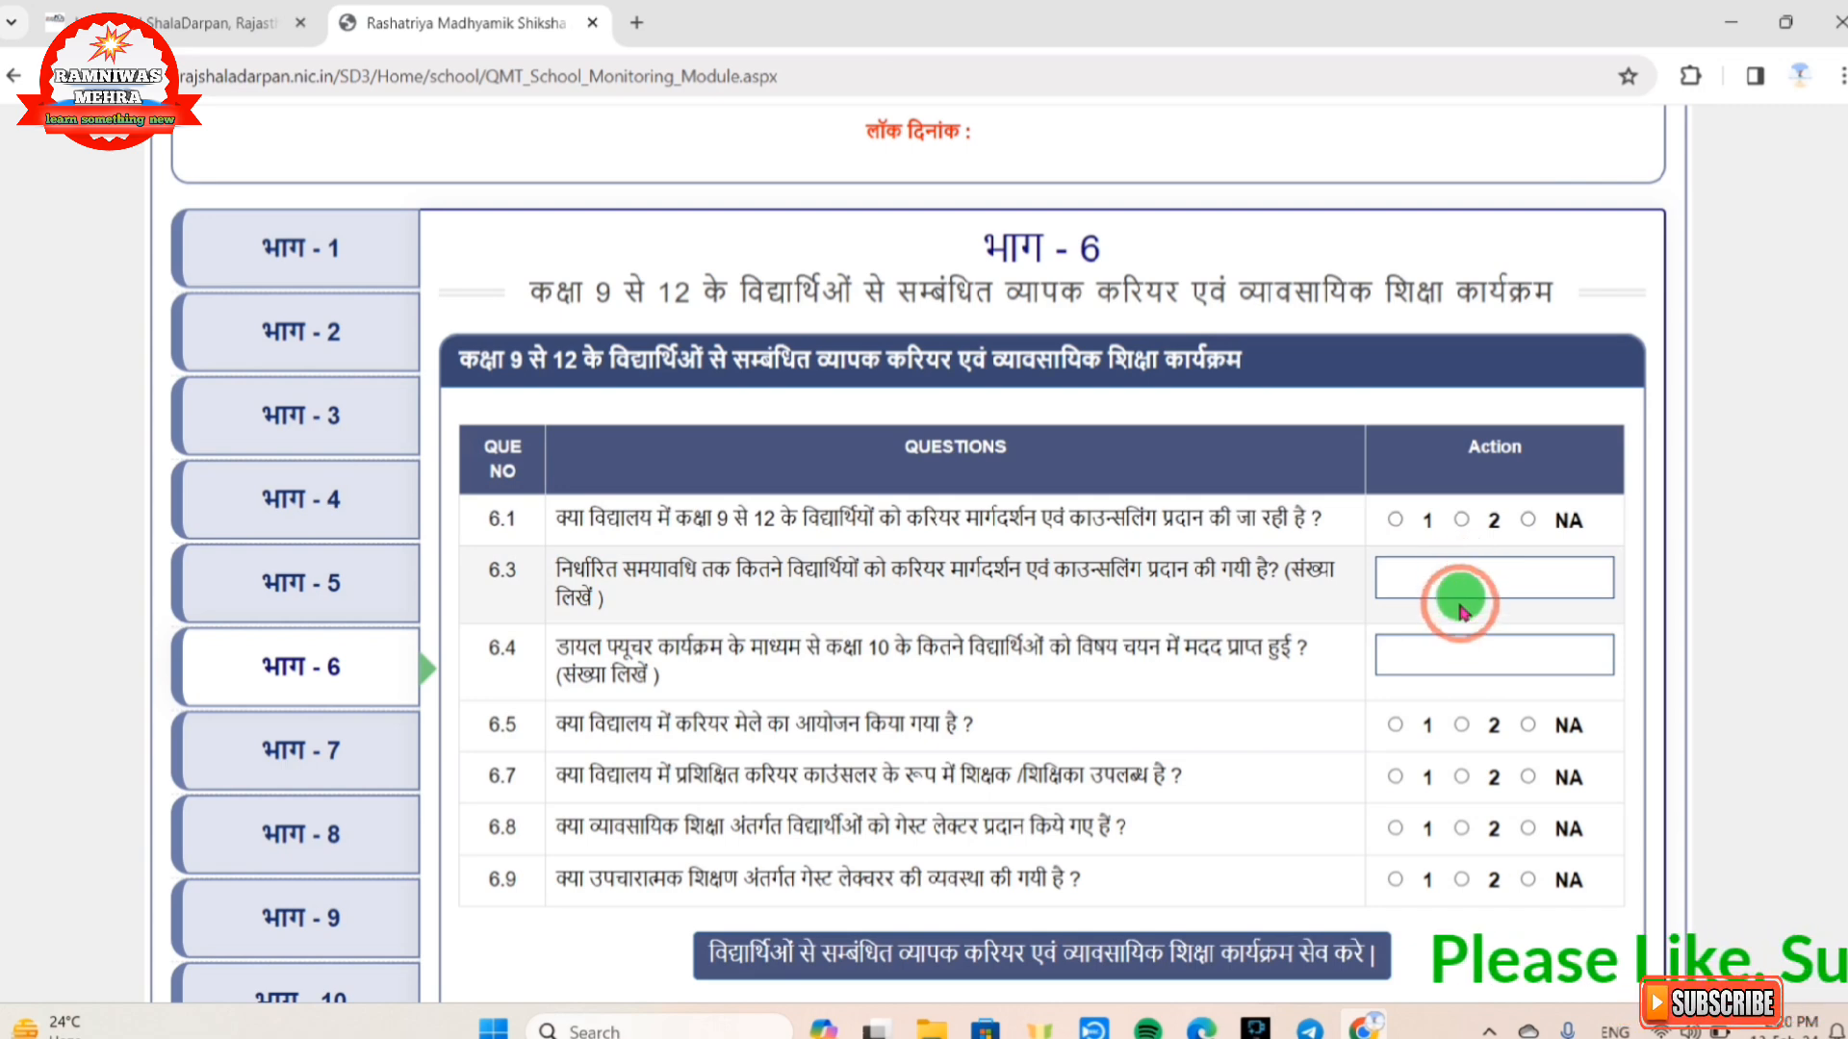
{"action": "scroll", "coordinate": [1231, 633], "scroll_direction": "down", "scroll_amount": 3}
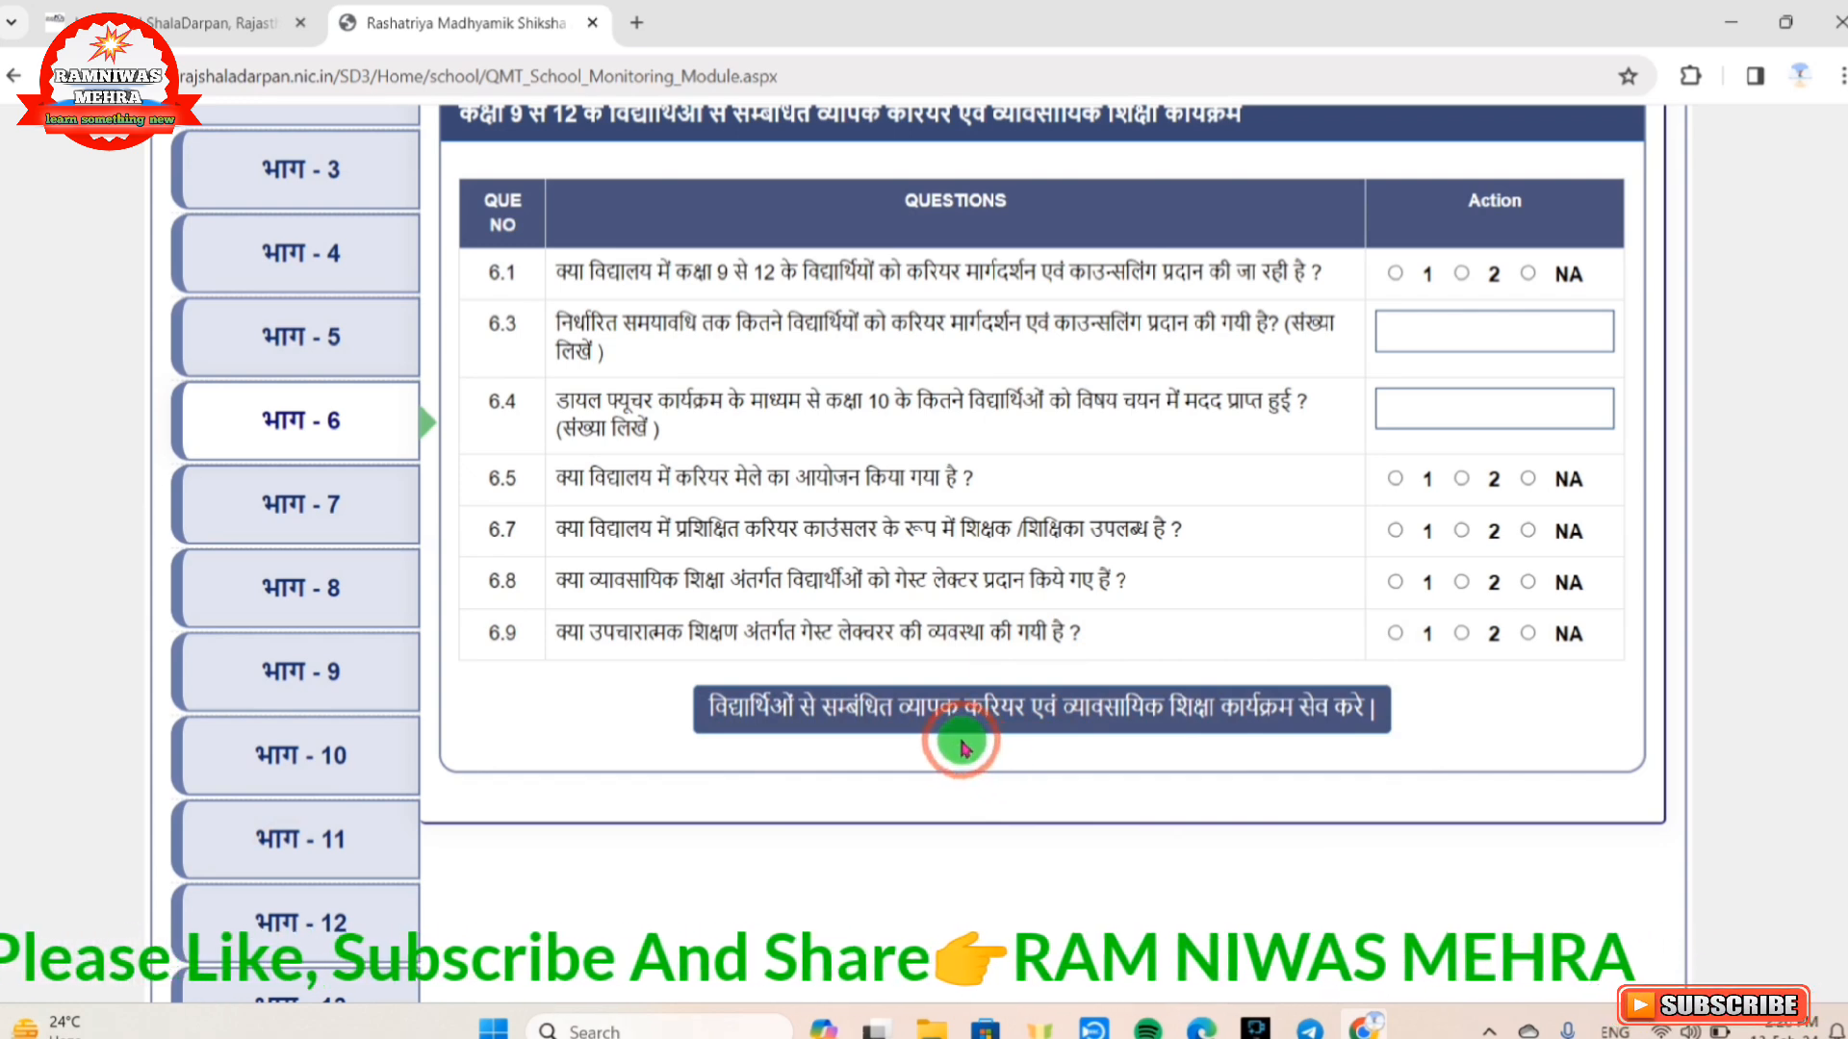
- Open Part 7 and look through the school laboratory questions 7.1 to 7.9 and the section's save option
{"action": "left_click", "coordinate": [303, 504]}
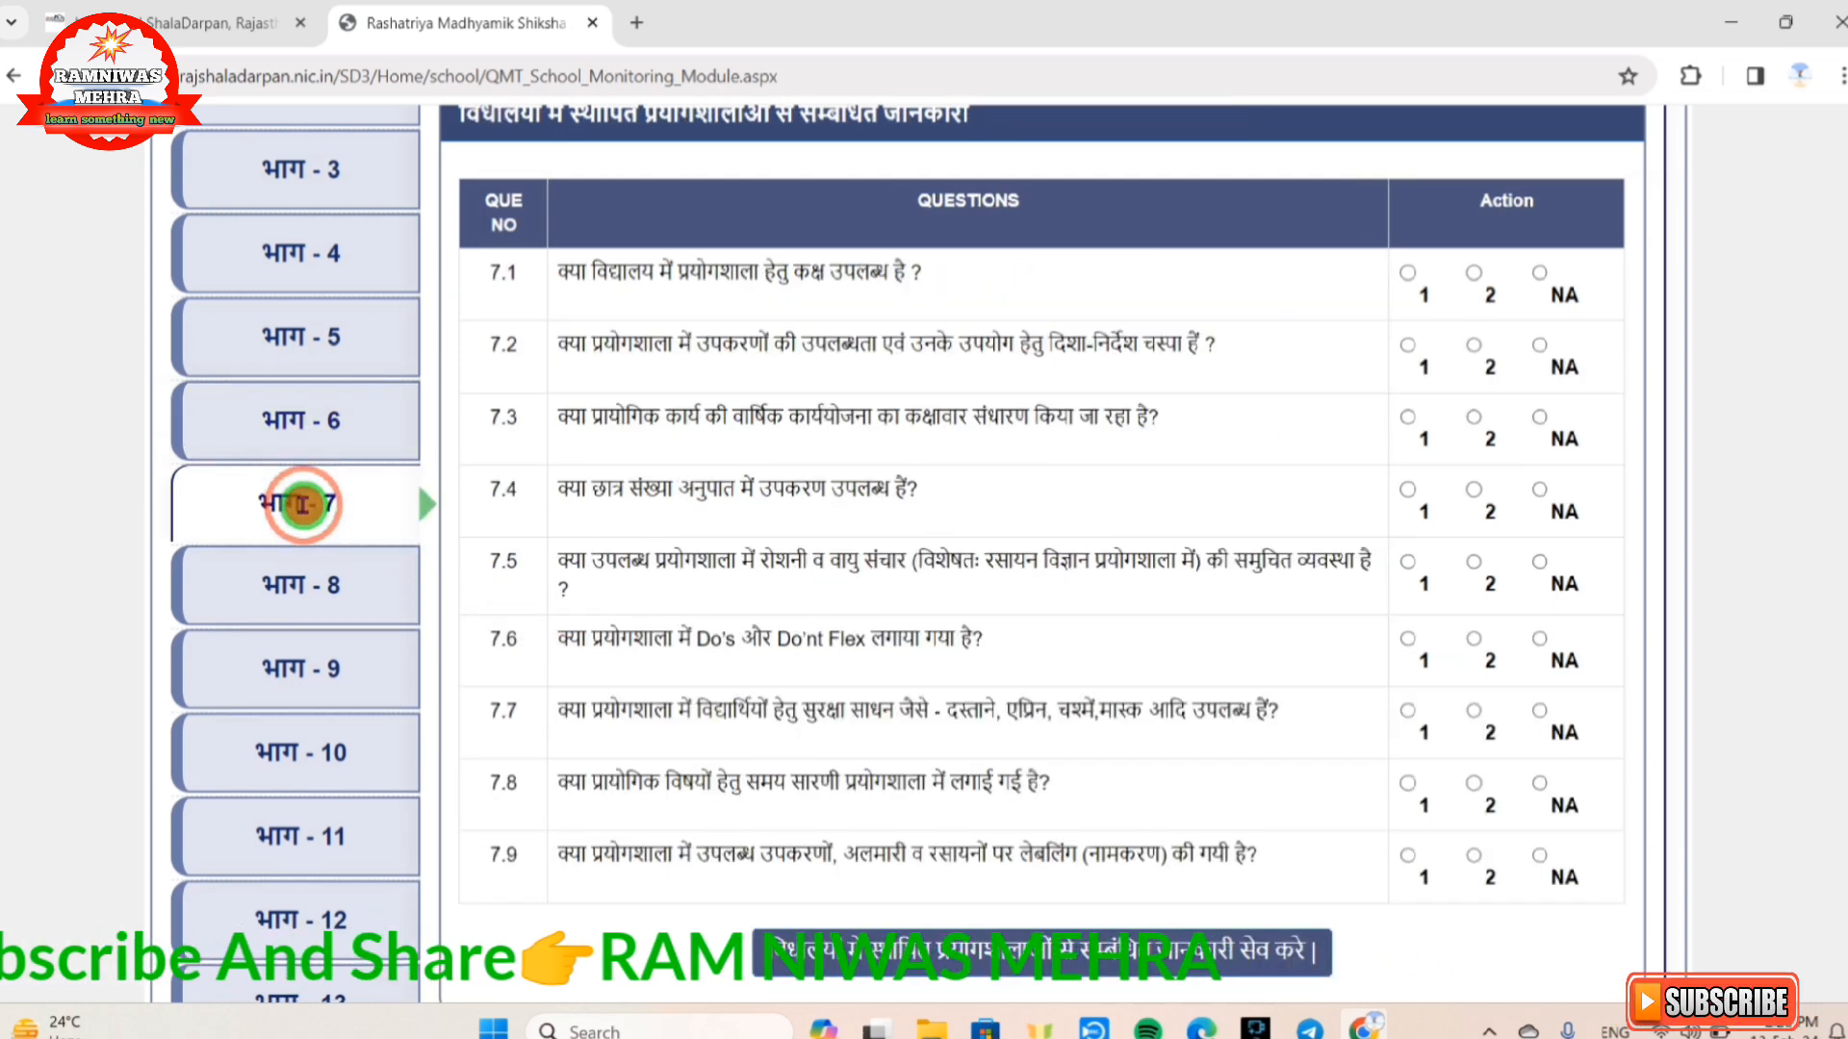
{"action": "scroll", "coordinate": [702, 536], "scroll_direction": "up", "scroll_amount": 3}
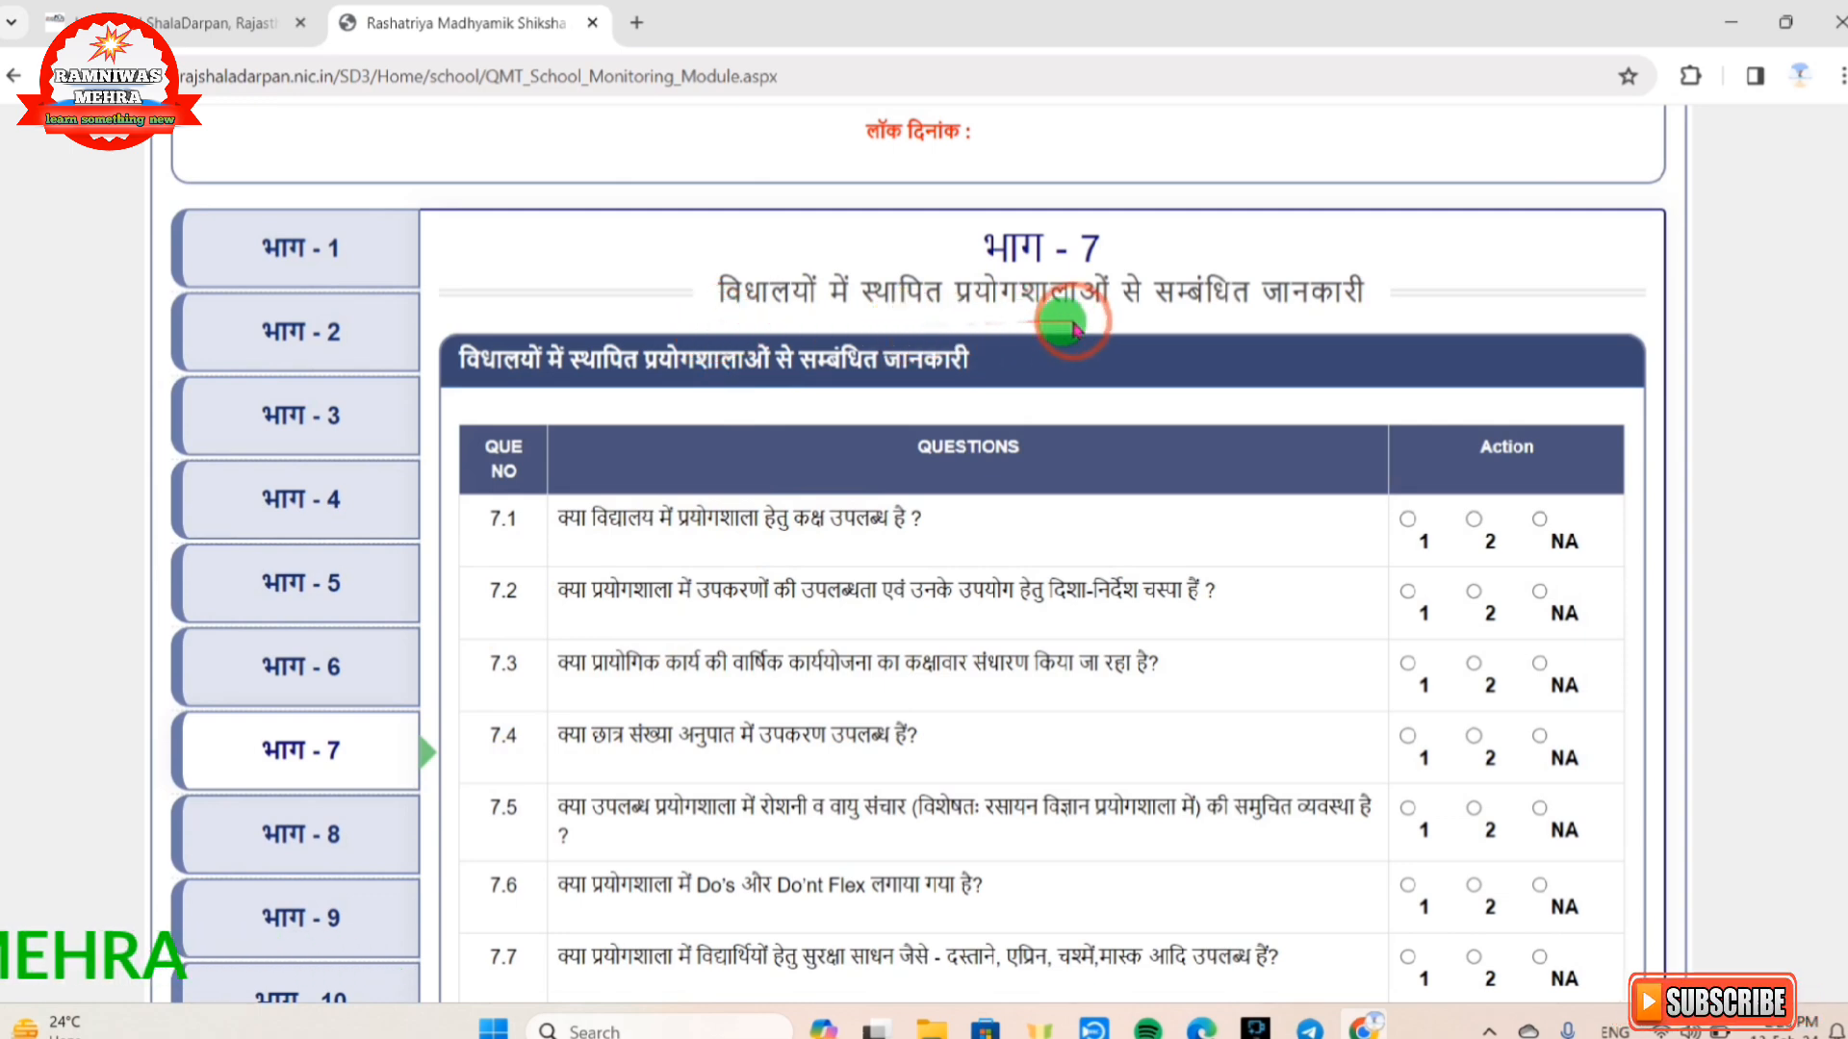
{"action": "scroll", "coordinate": [1236, 476], "scroll_direction": "down", "scroll_amount": 2}
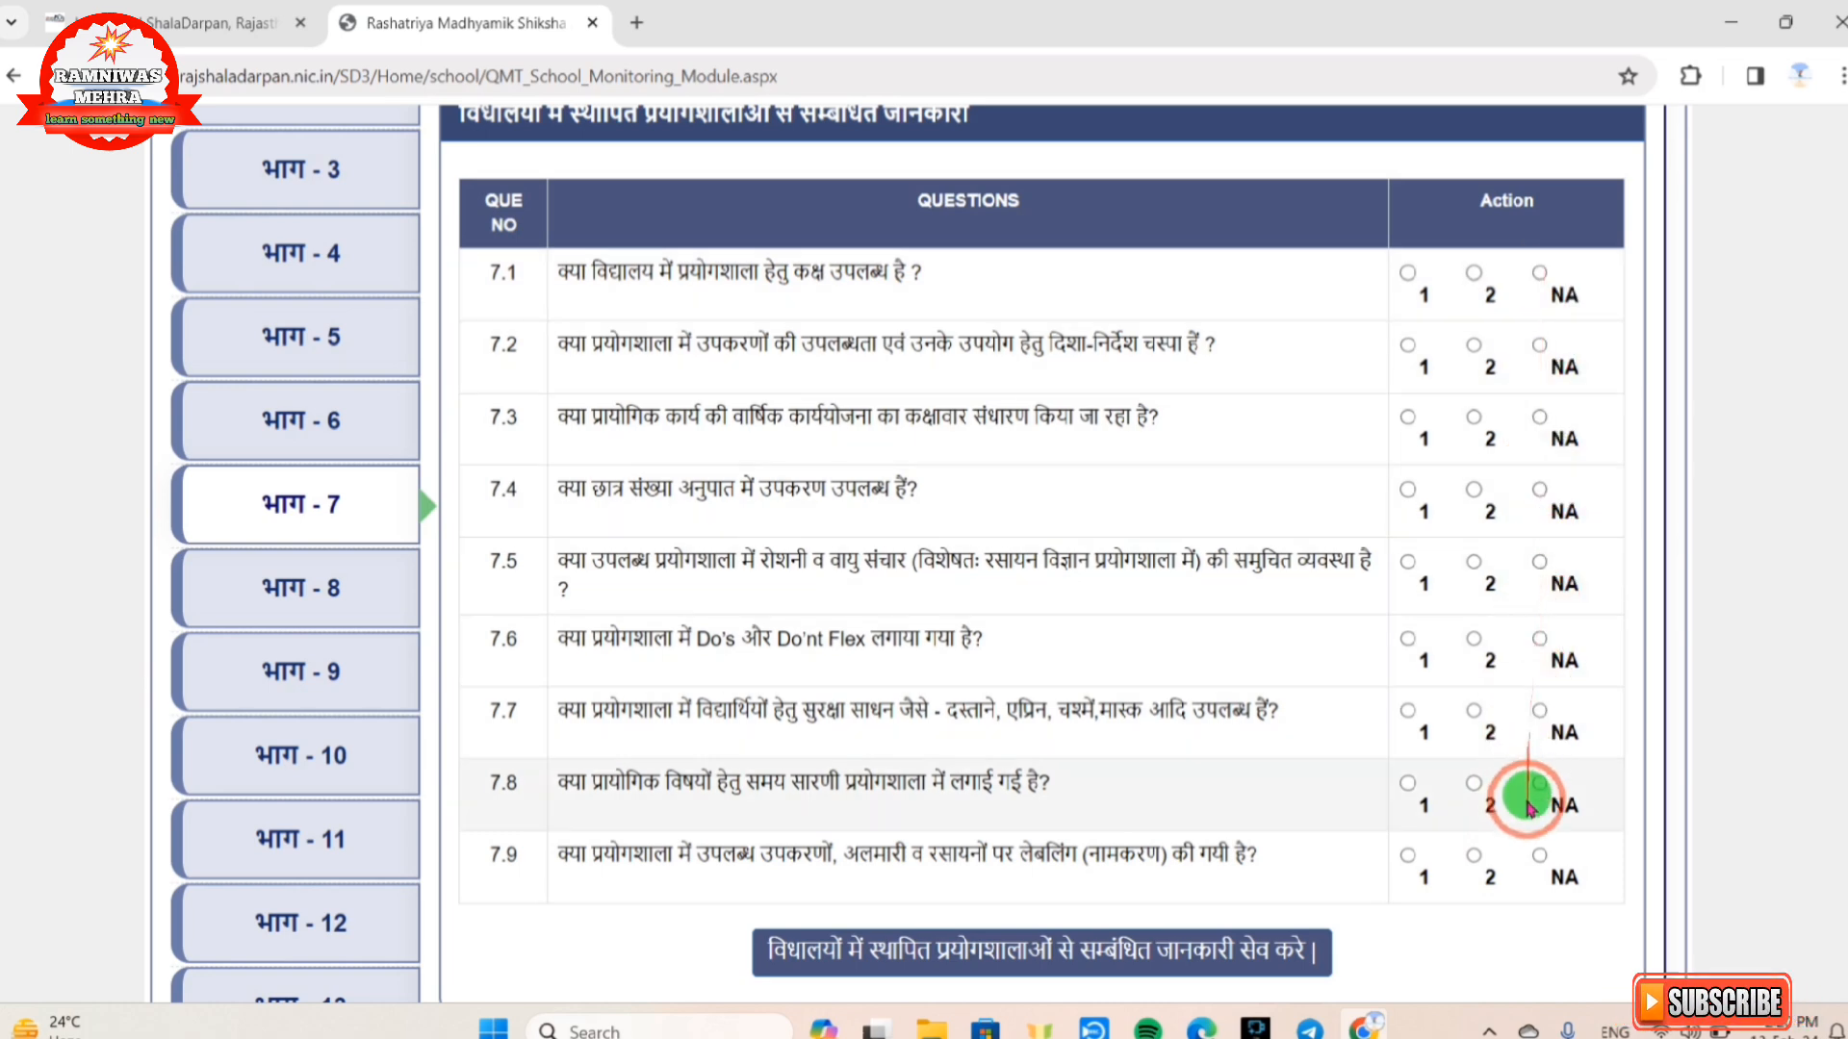
{"action": "scroll", "coordinate": [1528, 813], "scroll_direction": "down", "scroll_amount": 3}
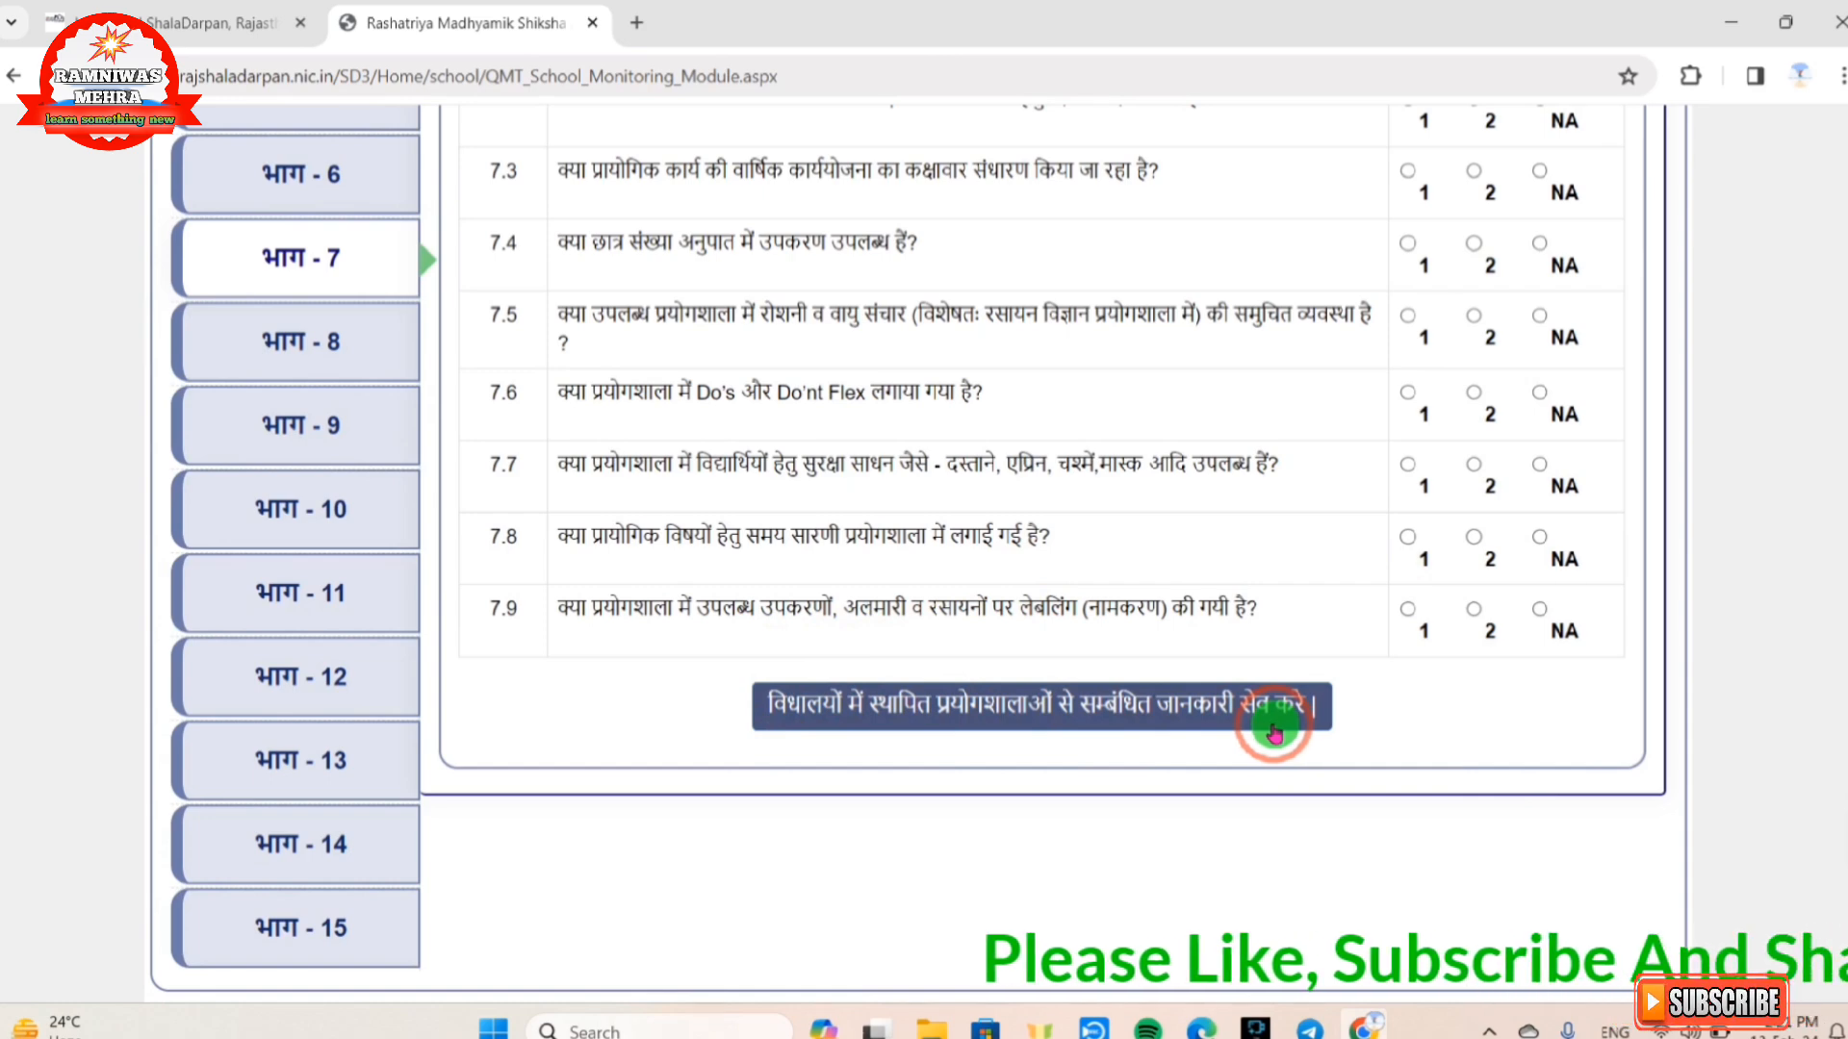
- Open Part 8 and look through the ICT availability and use questions 8.1 to 8.12
{"action": "left_click", "coordinate": [352, 348]}
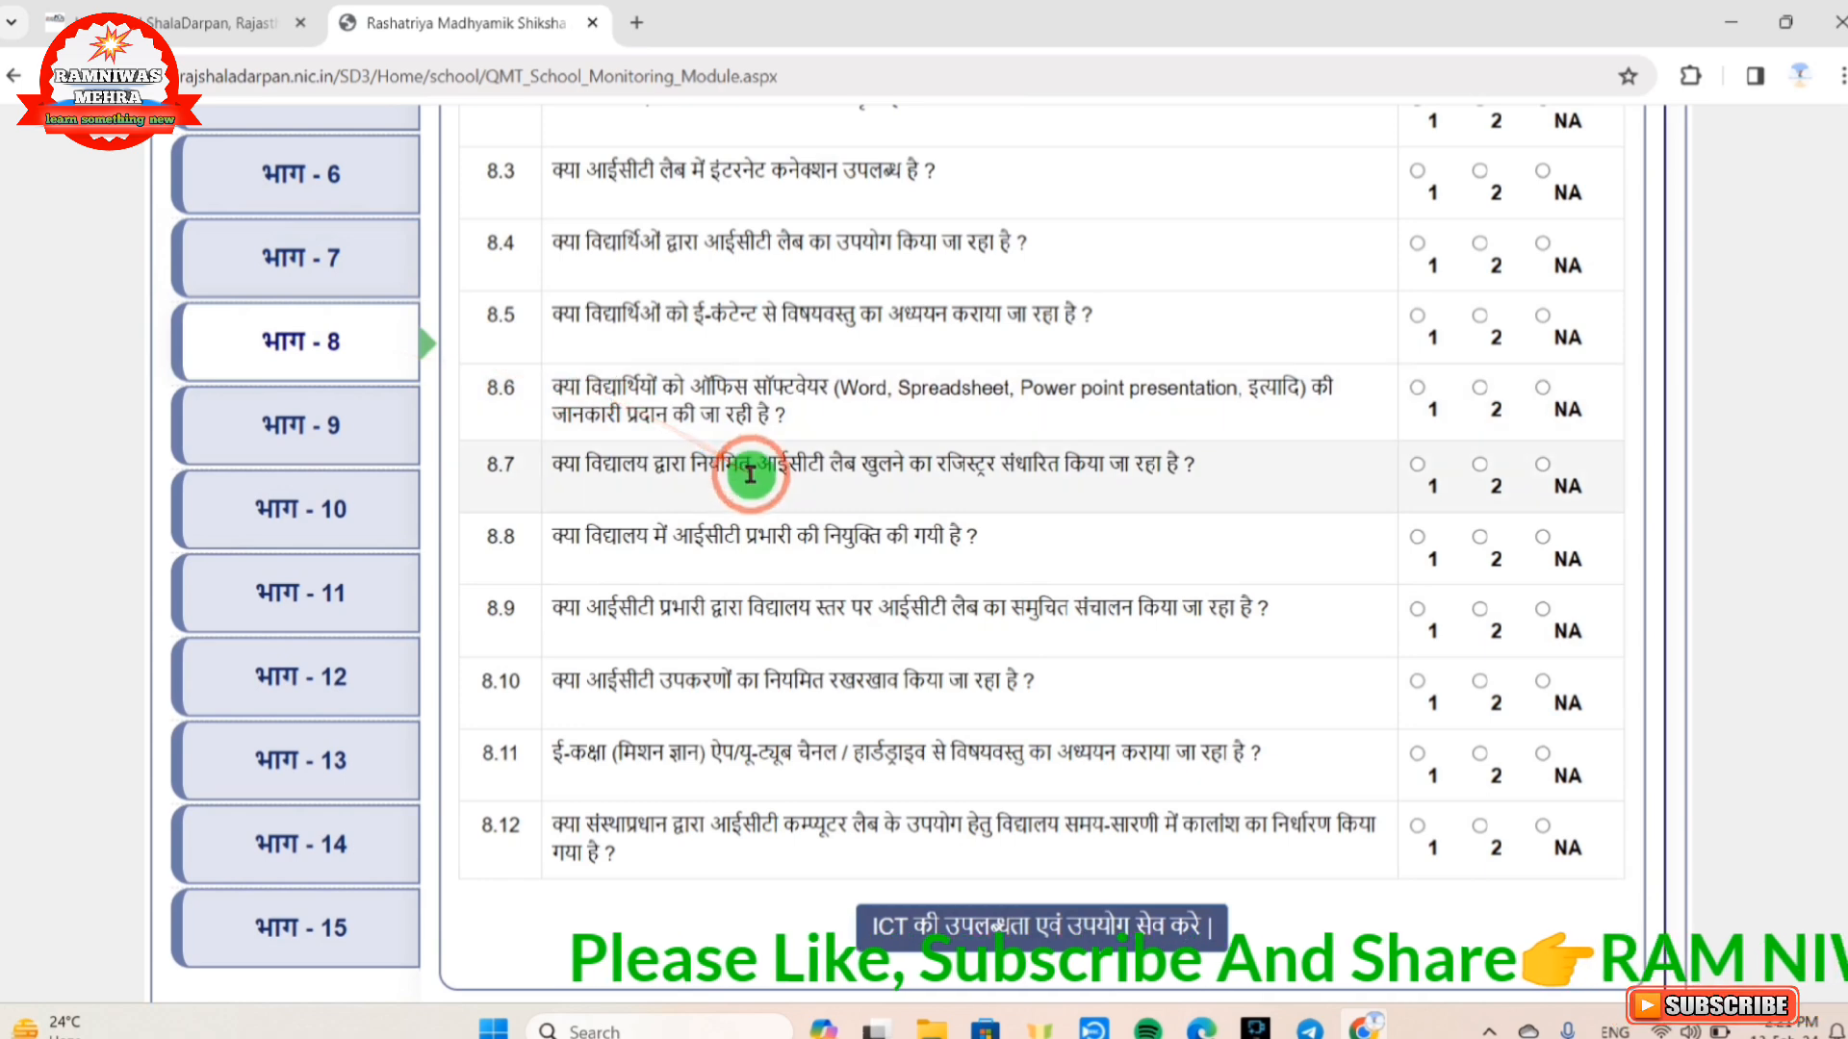
{"action": "scroll", "coordinate": [751, 473], "scroll_direction": "up", "scroll_amount": 5}
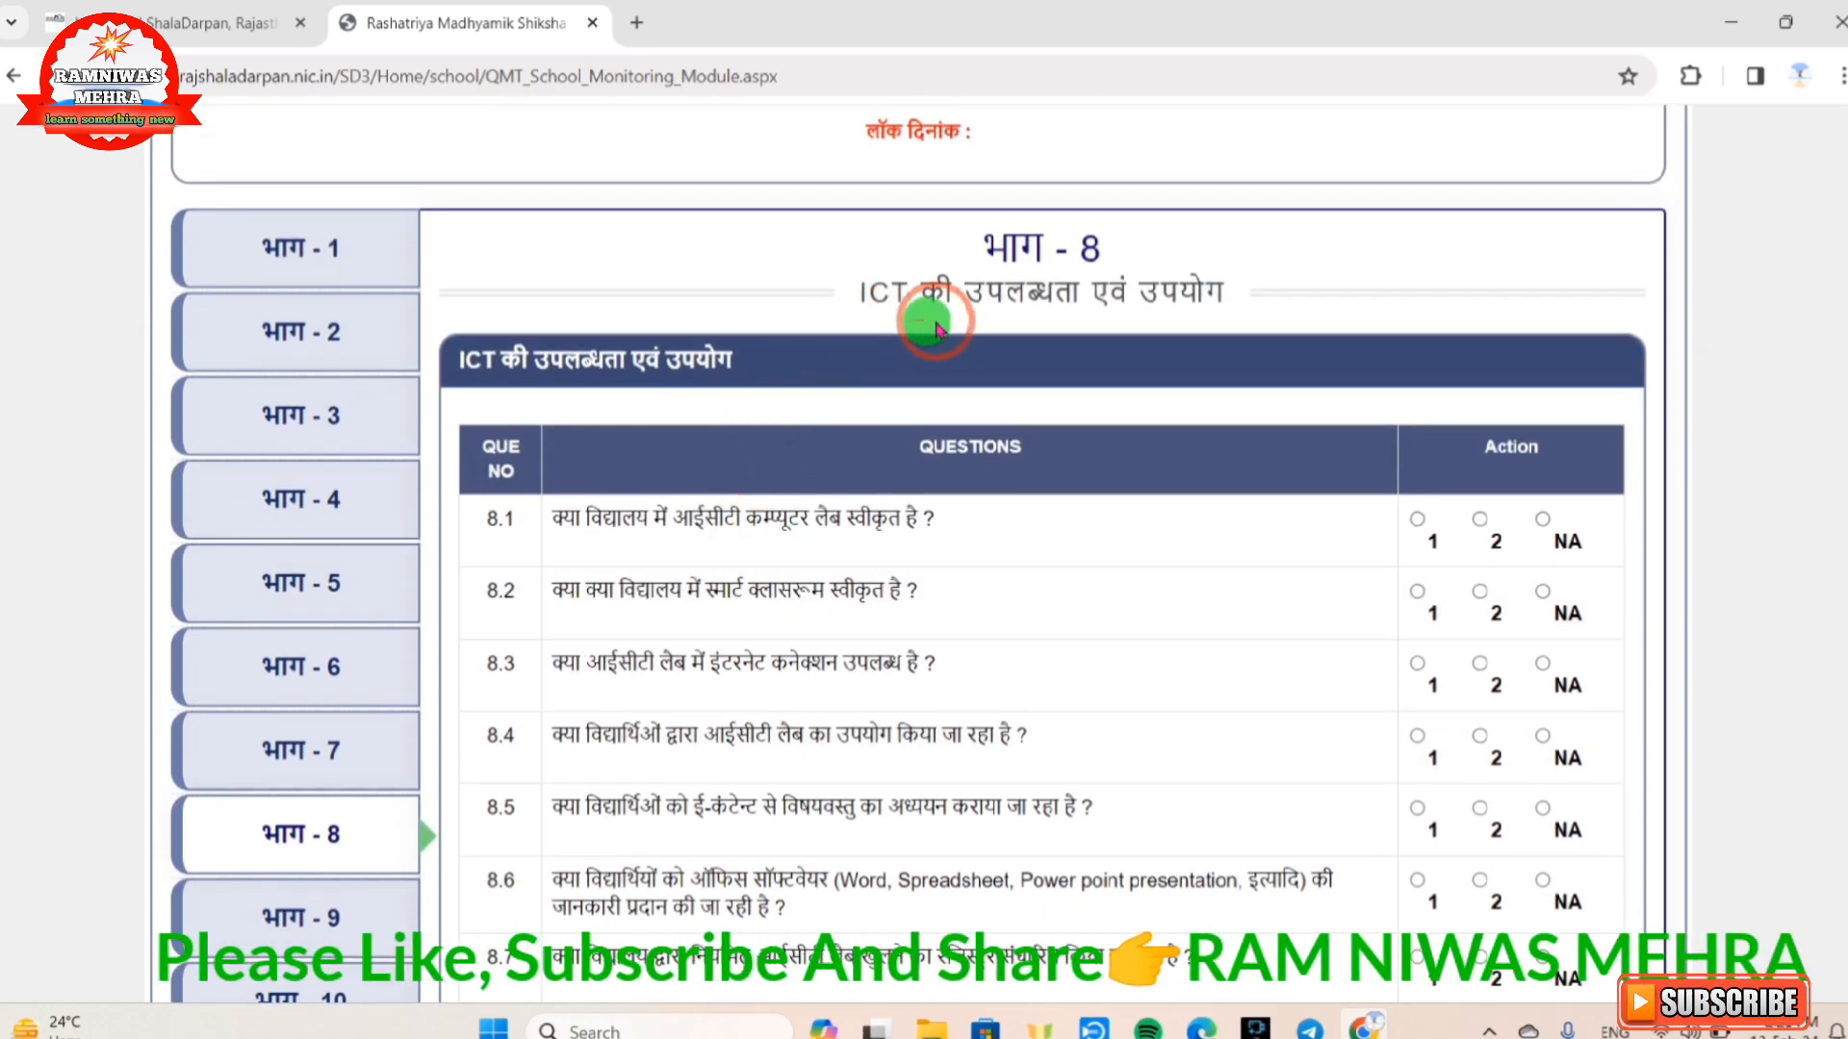
{"action": "scroll", "coordinate": [1182, 327], "scroll_direction": "down", "scroll_amount": 2}
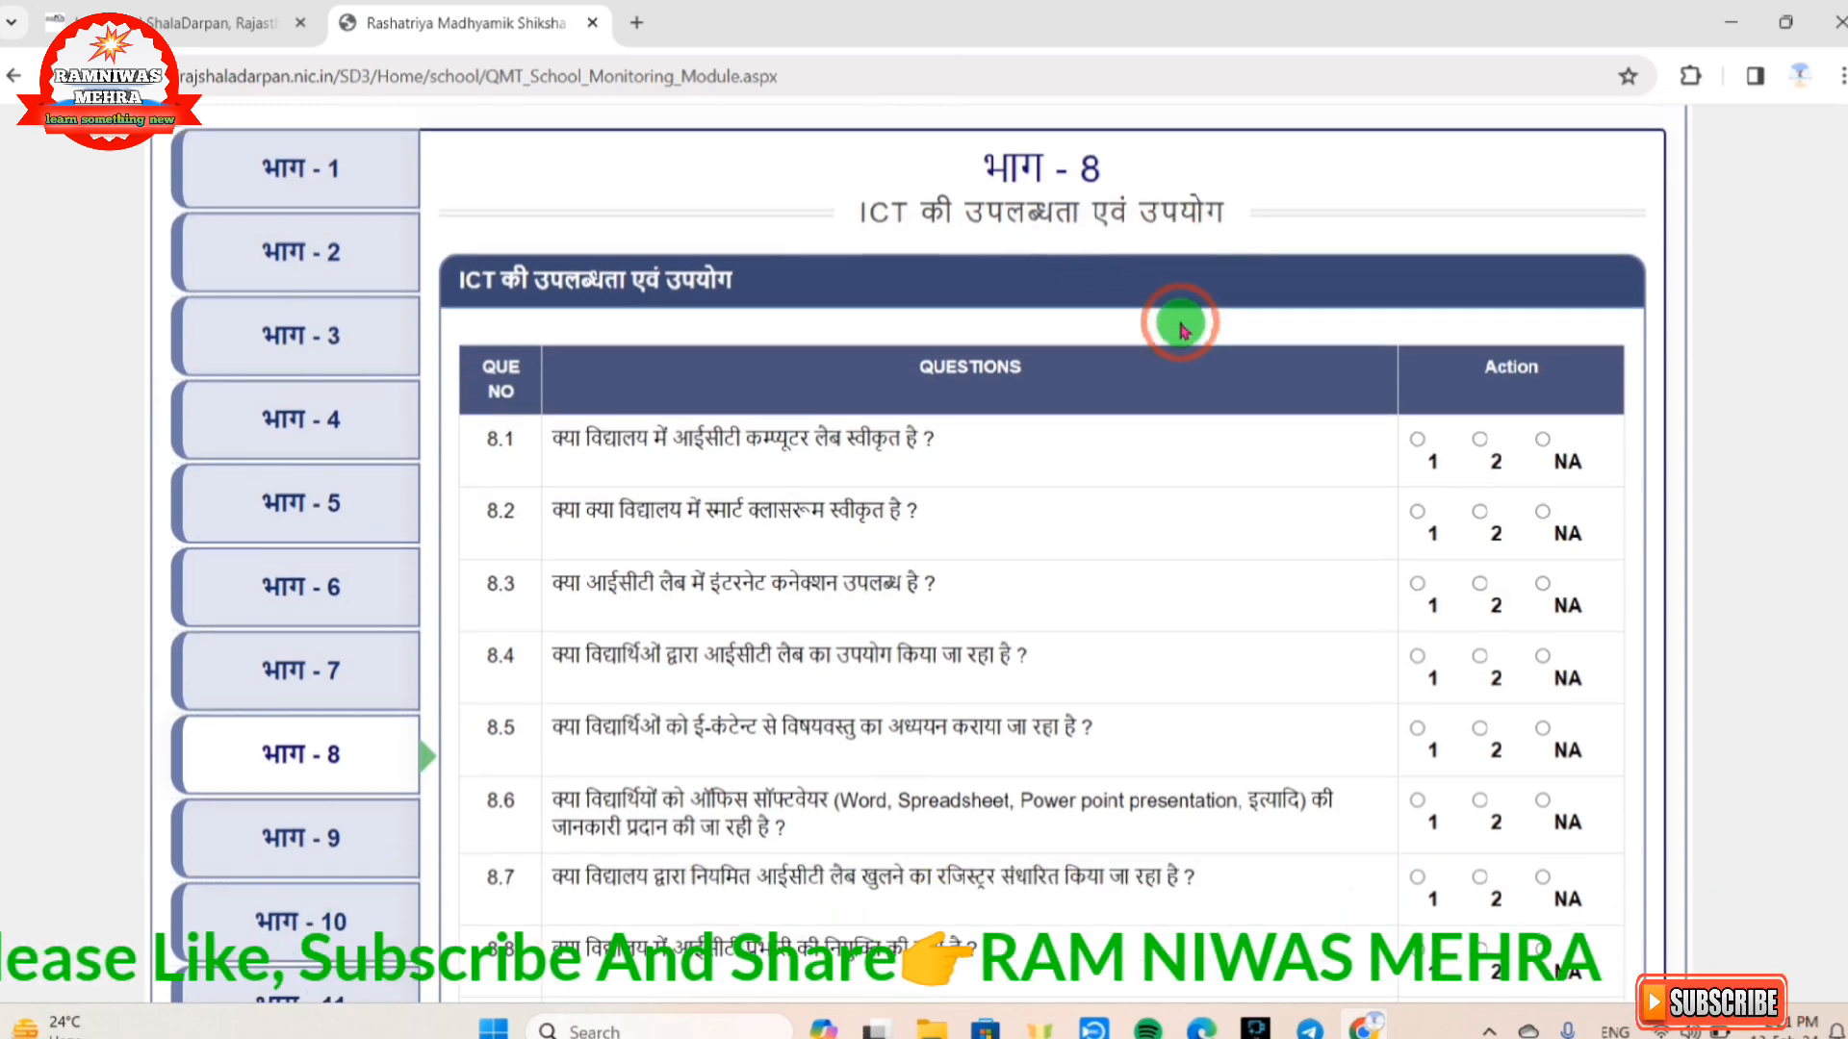
{"action": "scroll", "coordinate": [1063, 221], "scroll_direction": "down", "scroll_amount": 2}
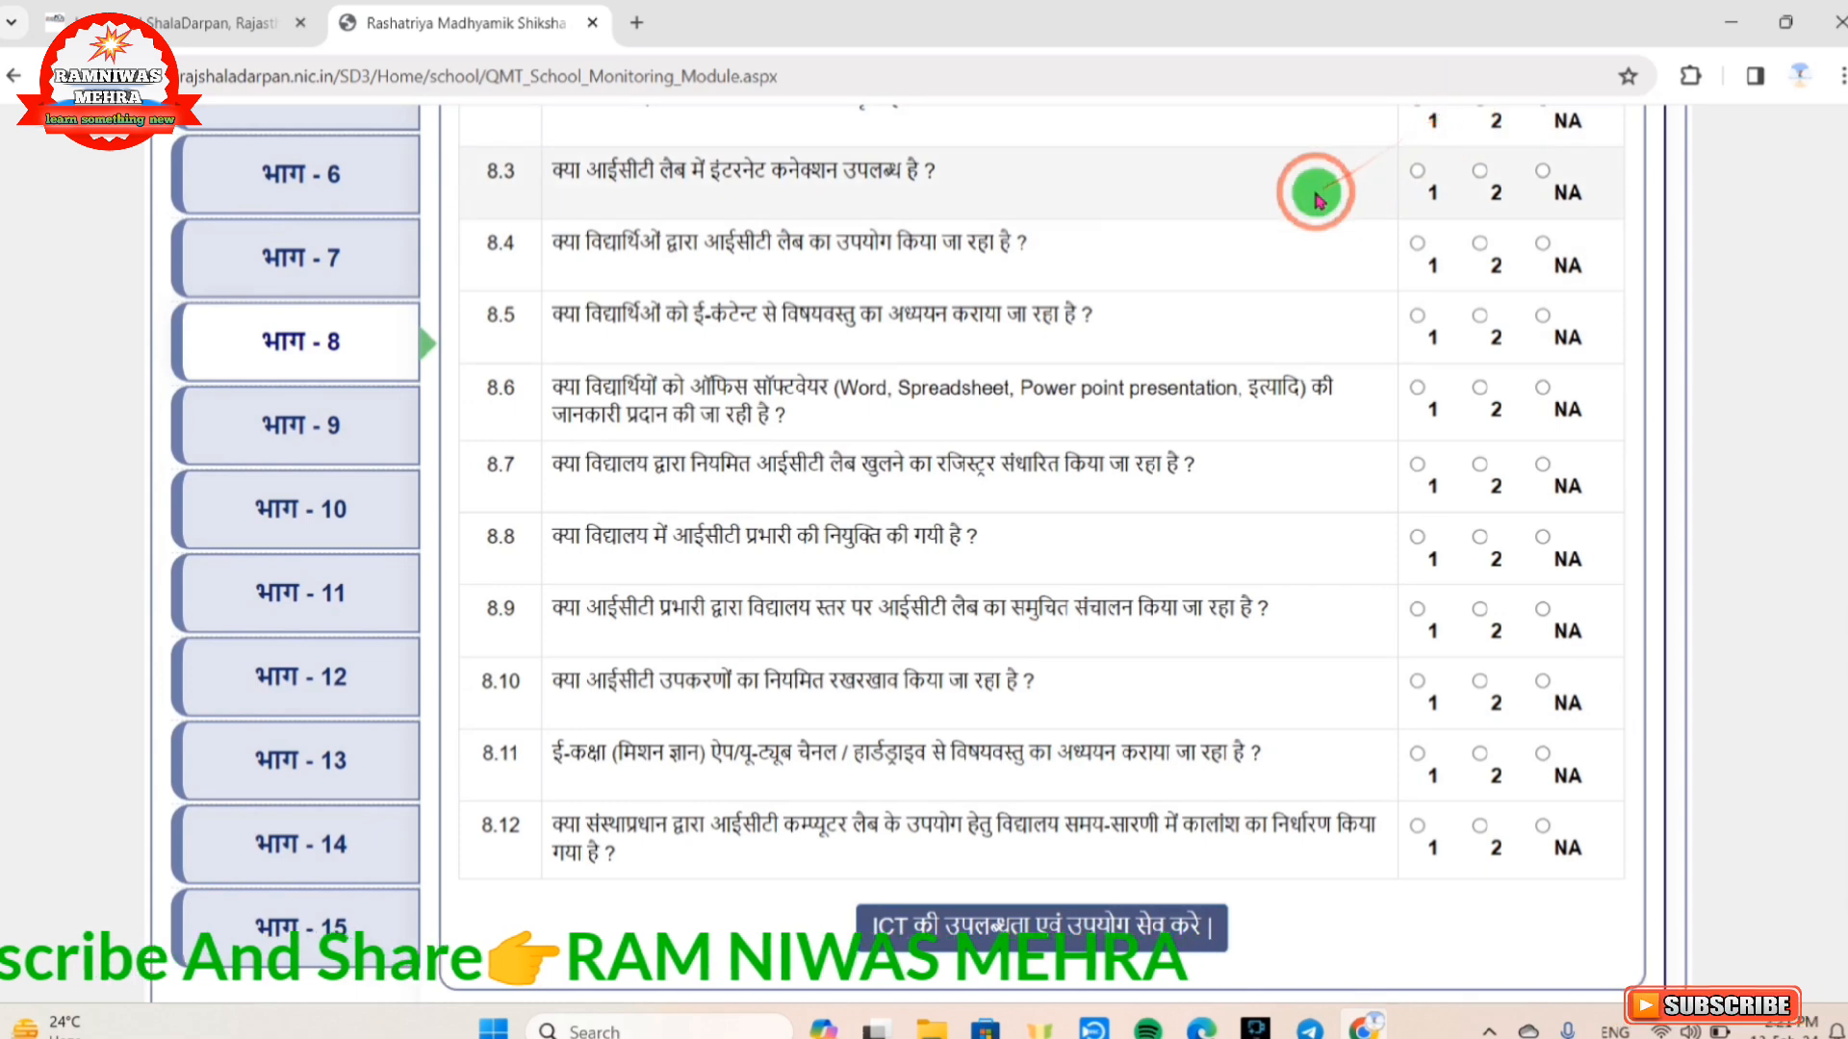
{"action": "scroll", "coordinate": [1312, 186], "scroll_direction": "down", "scroll_amount": 1}
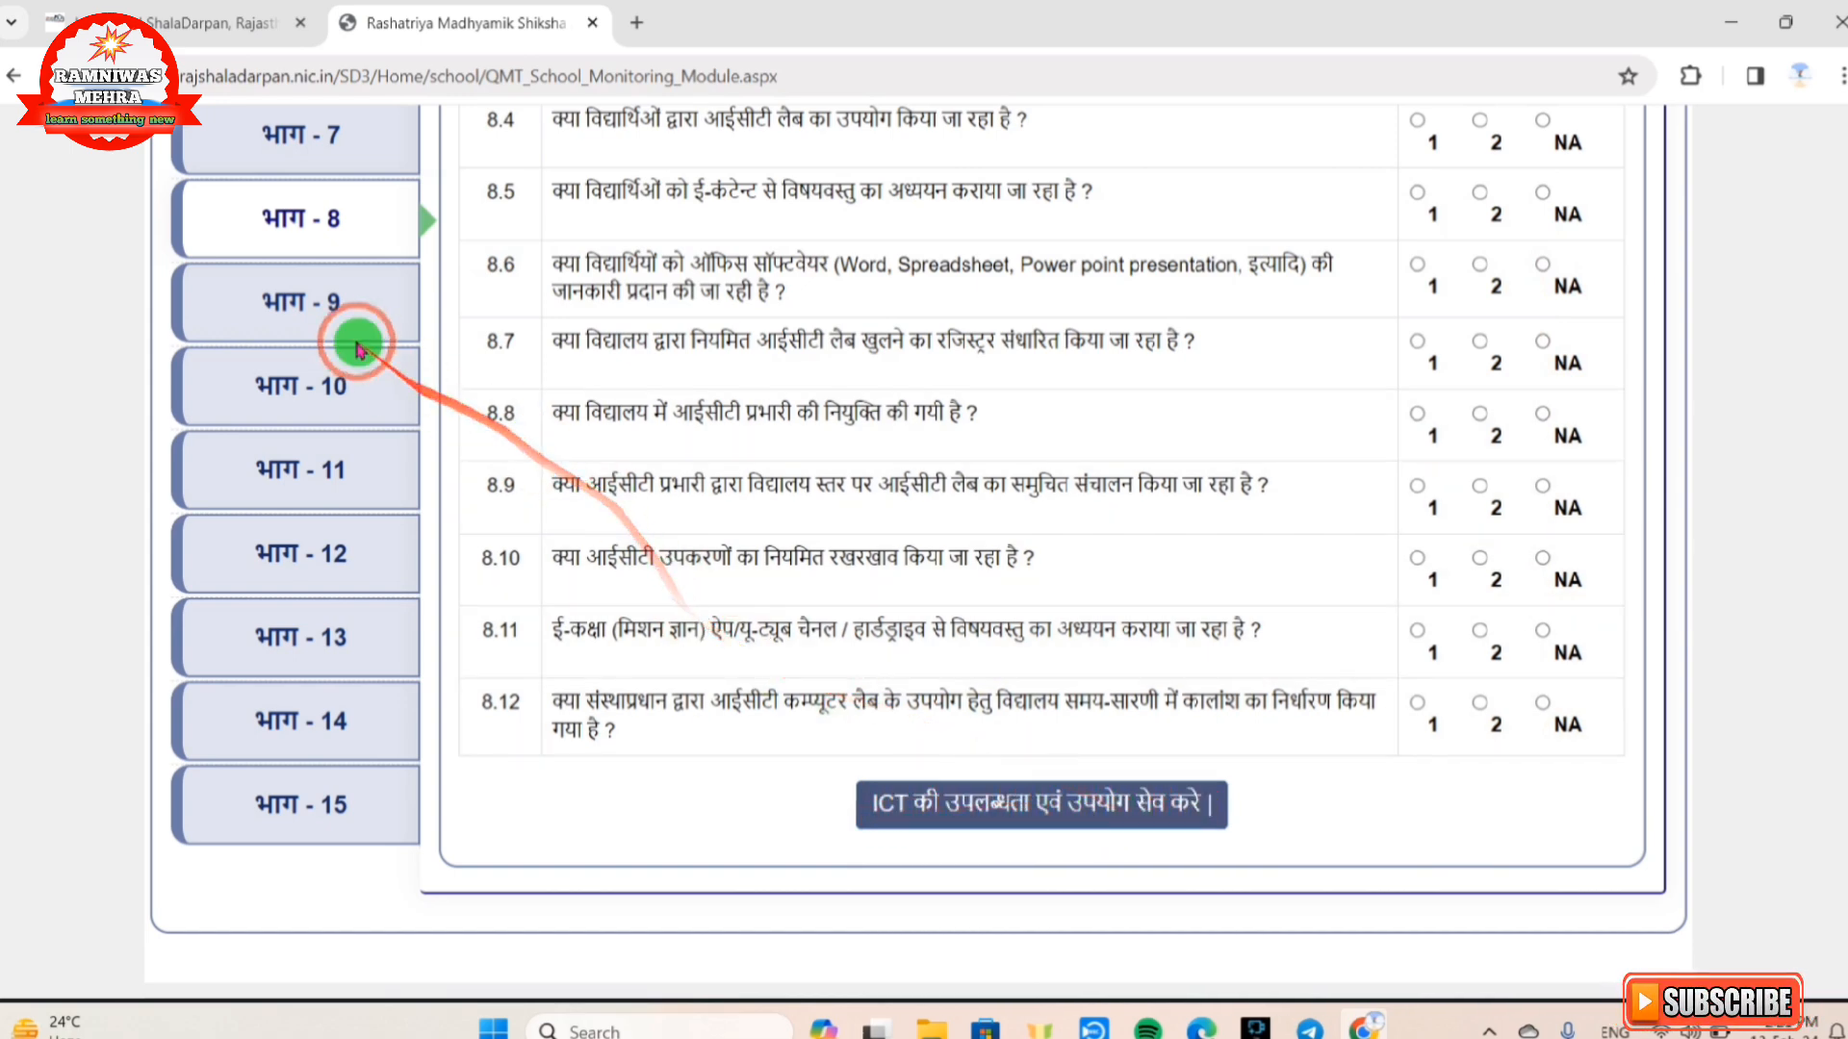
- Open Part 9 and examine the library use questions 9.1 to 9.9 with their 1, 2 and NA answer options
{"action": "left_click", "coordinate": [326, 303]}
{"action": "scroll", "coordinate": [710, 537], "scroll_direction": "up", "scroll_amount": 3}
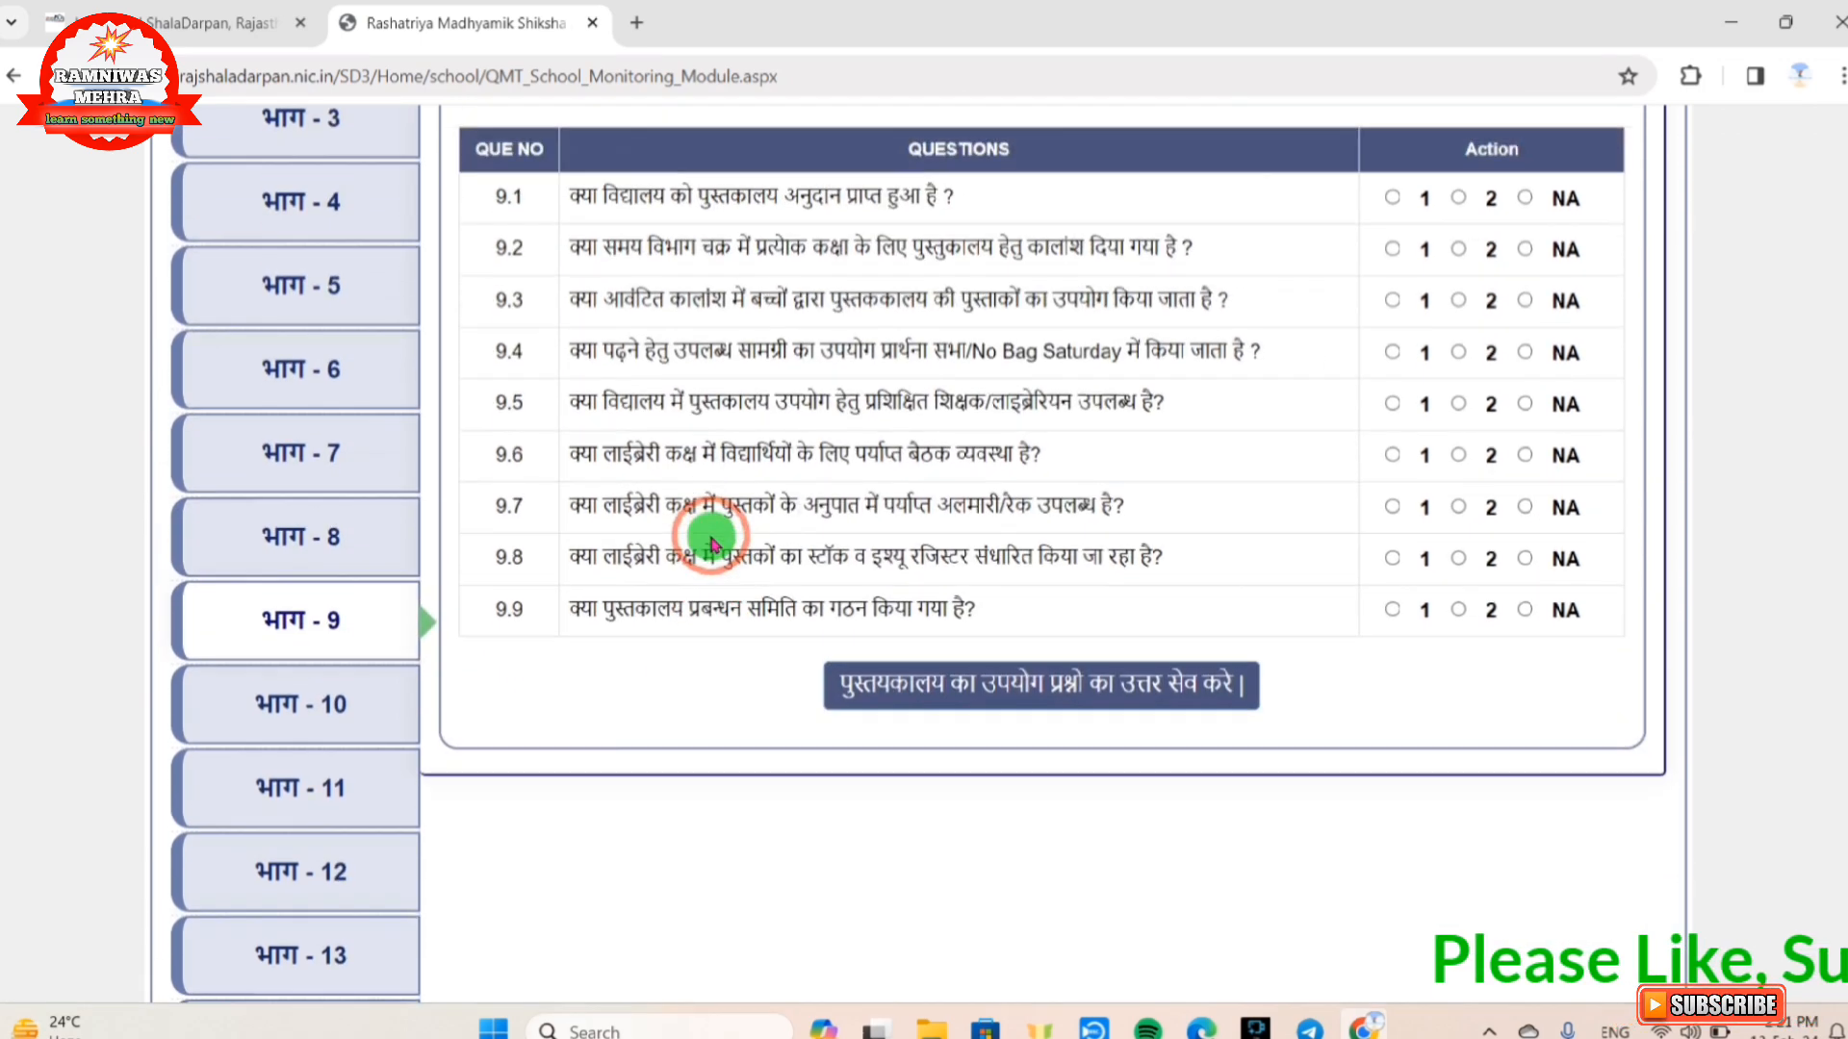
{"action": "scroll", "coordinate": [710, 537], "scroll_direction": "up", "scroll_amount": 2}
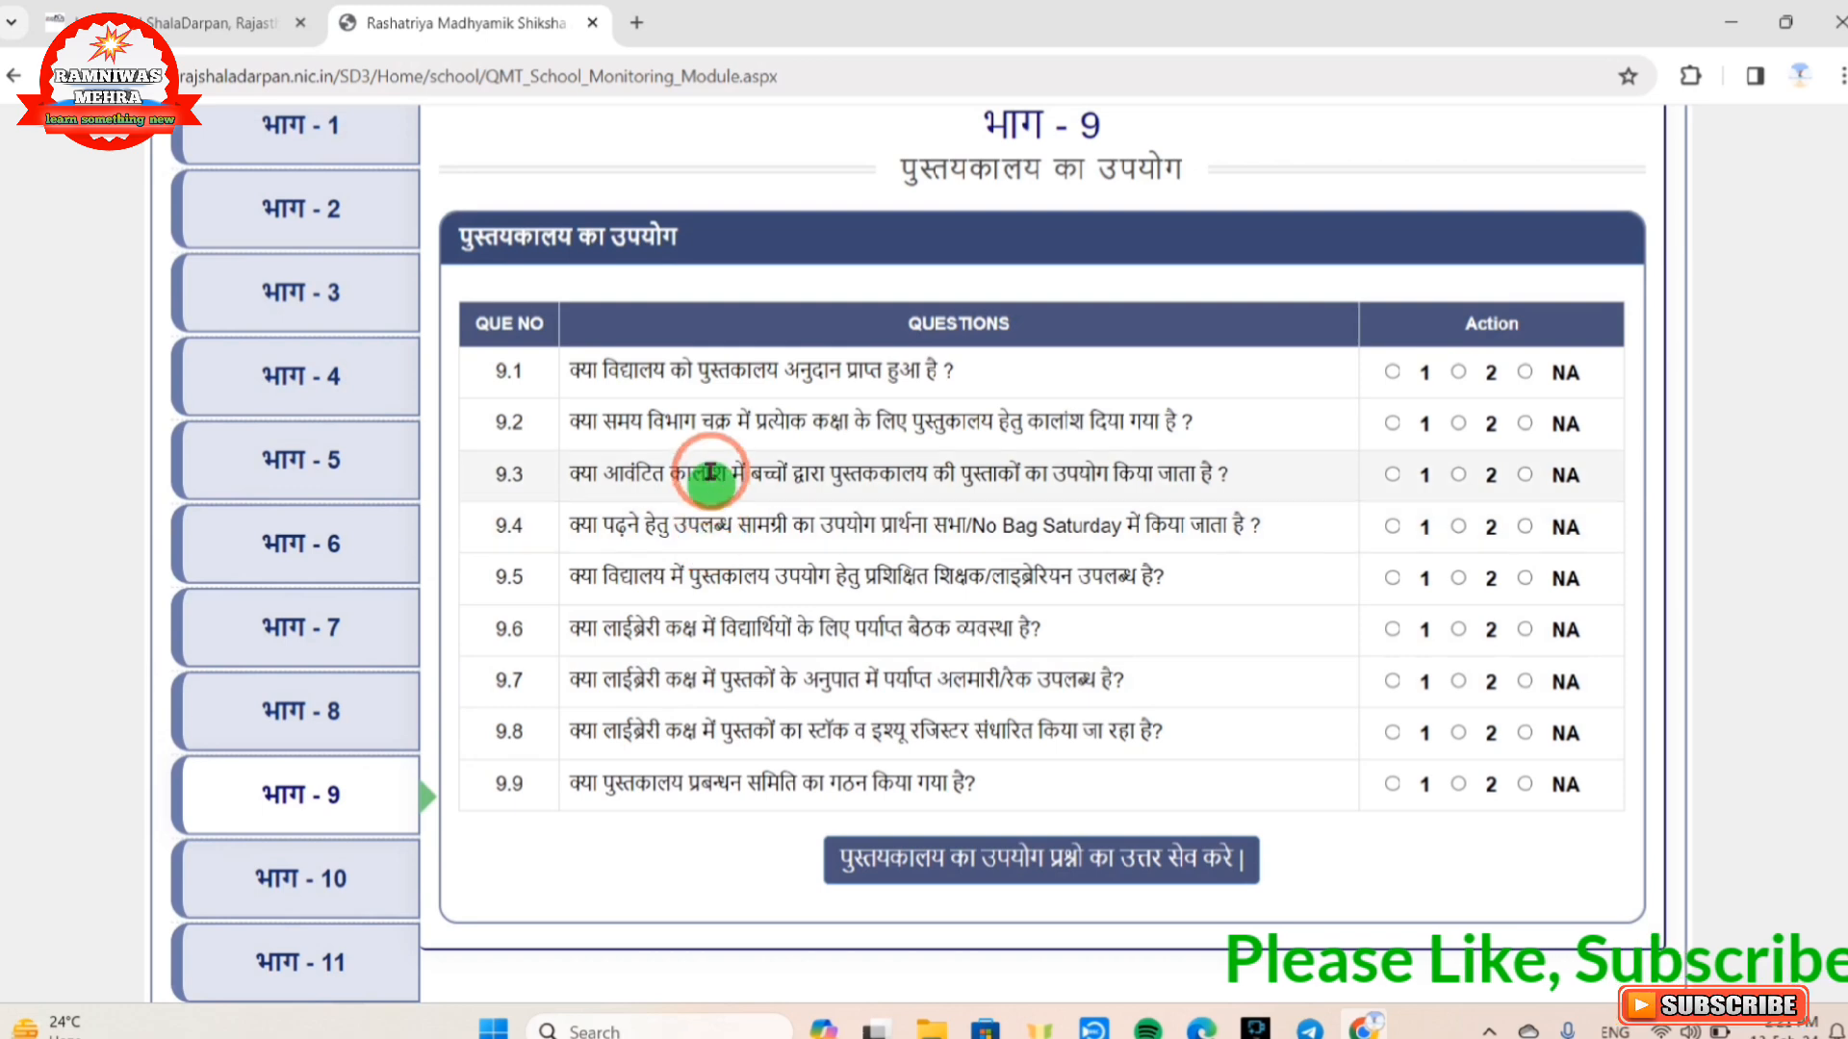
{"action": "left_click_drag", "start_coordinate": [998, 197], "coordinate": [1272, 190]}
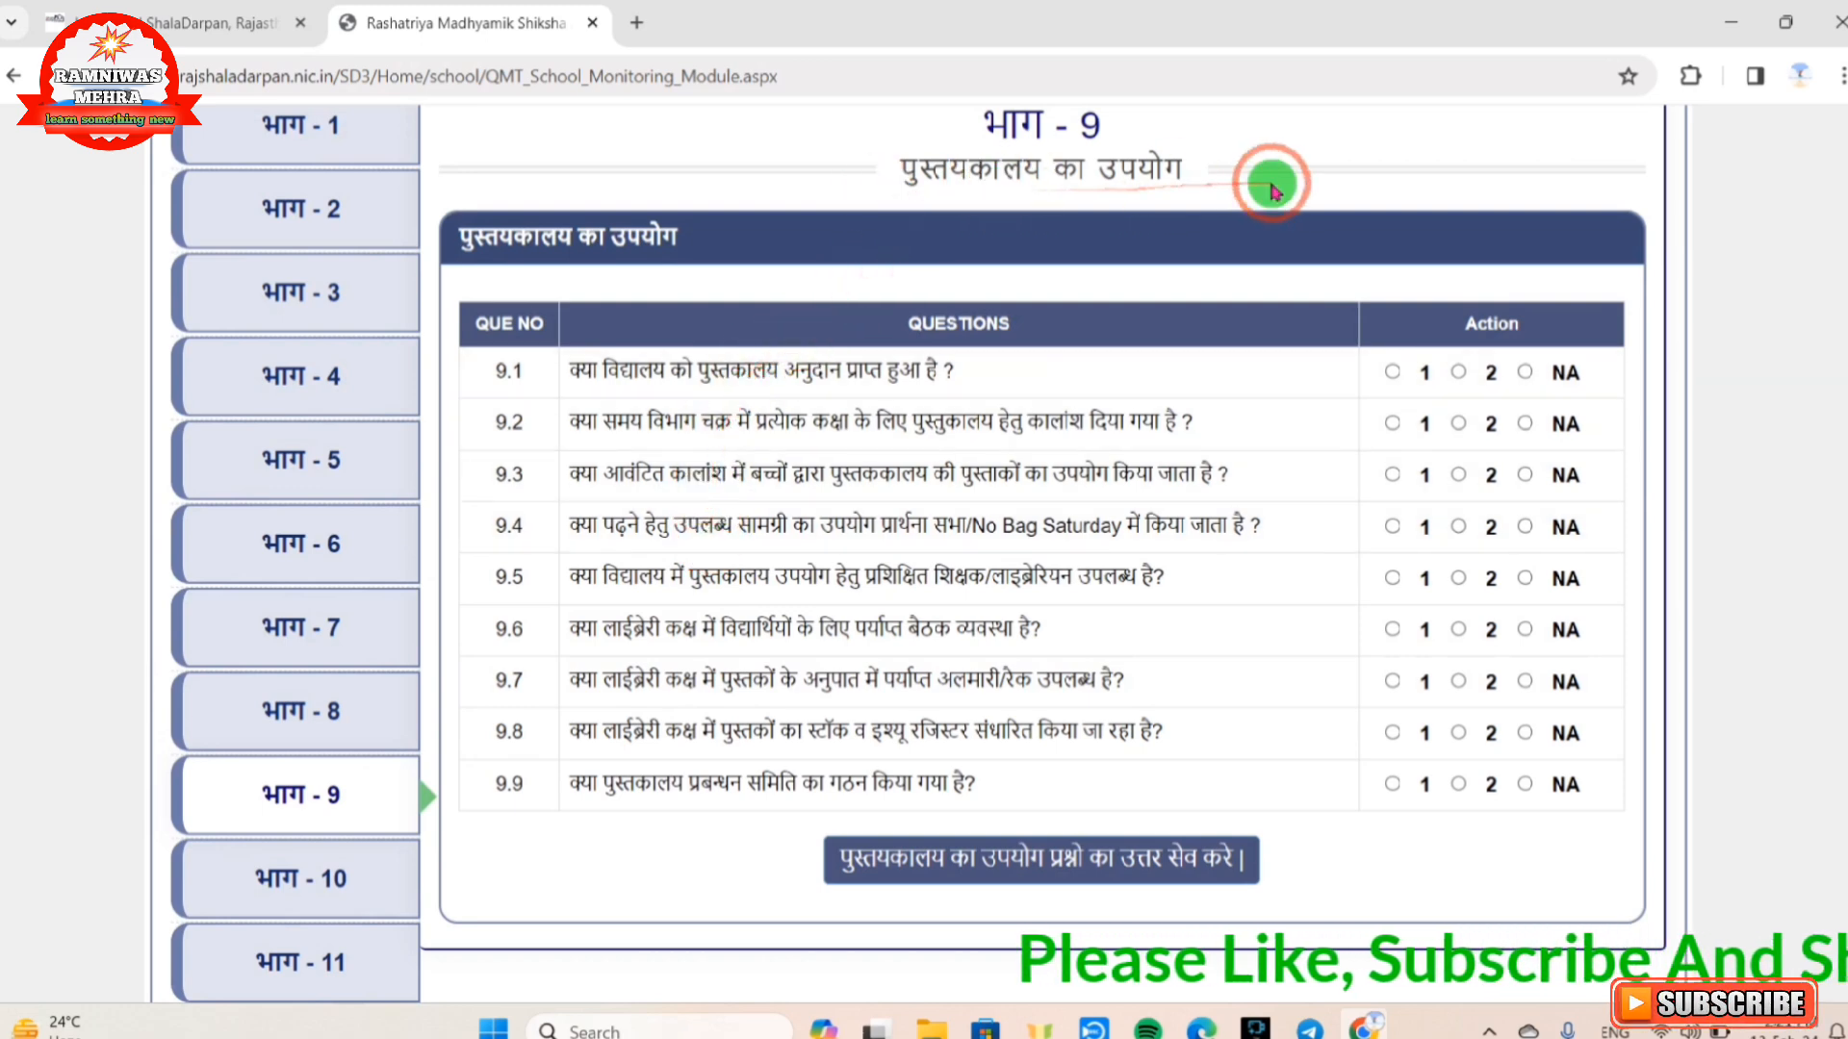
{"action": "left_click_drag", "start_coordinate": [1001, 127], "coordinate": [777, 219]}
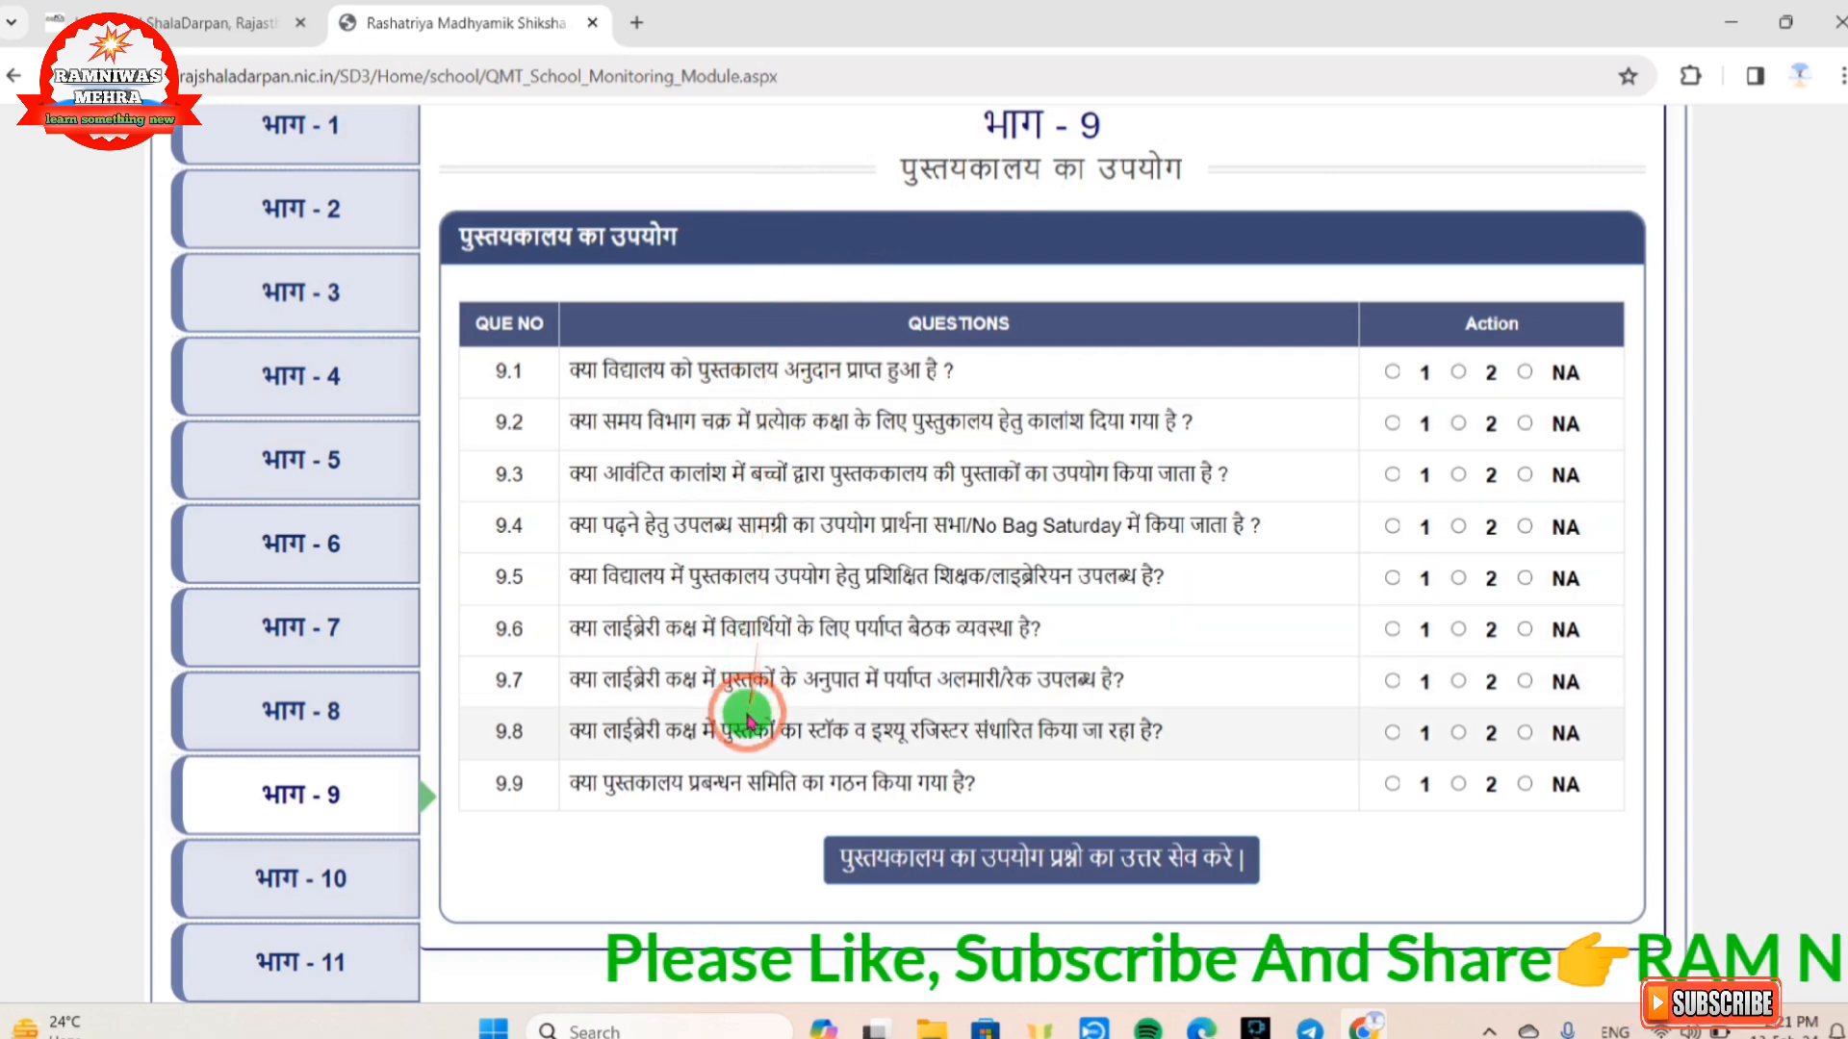
{"action": "left_click_drag", "start_coordinate": [837, 713], "coordinate": [1251, 476]}
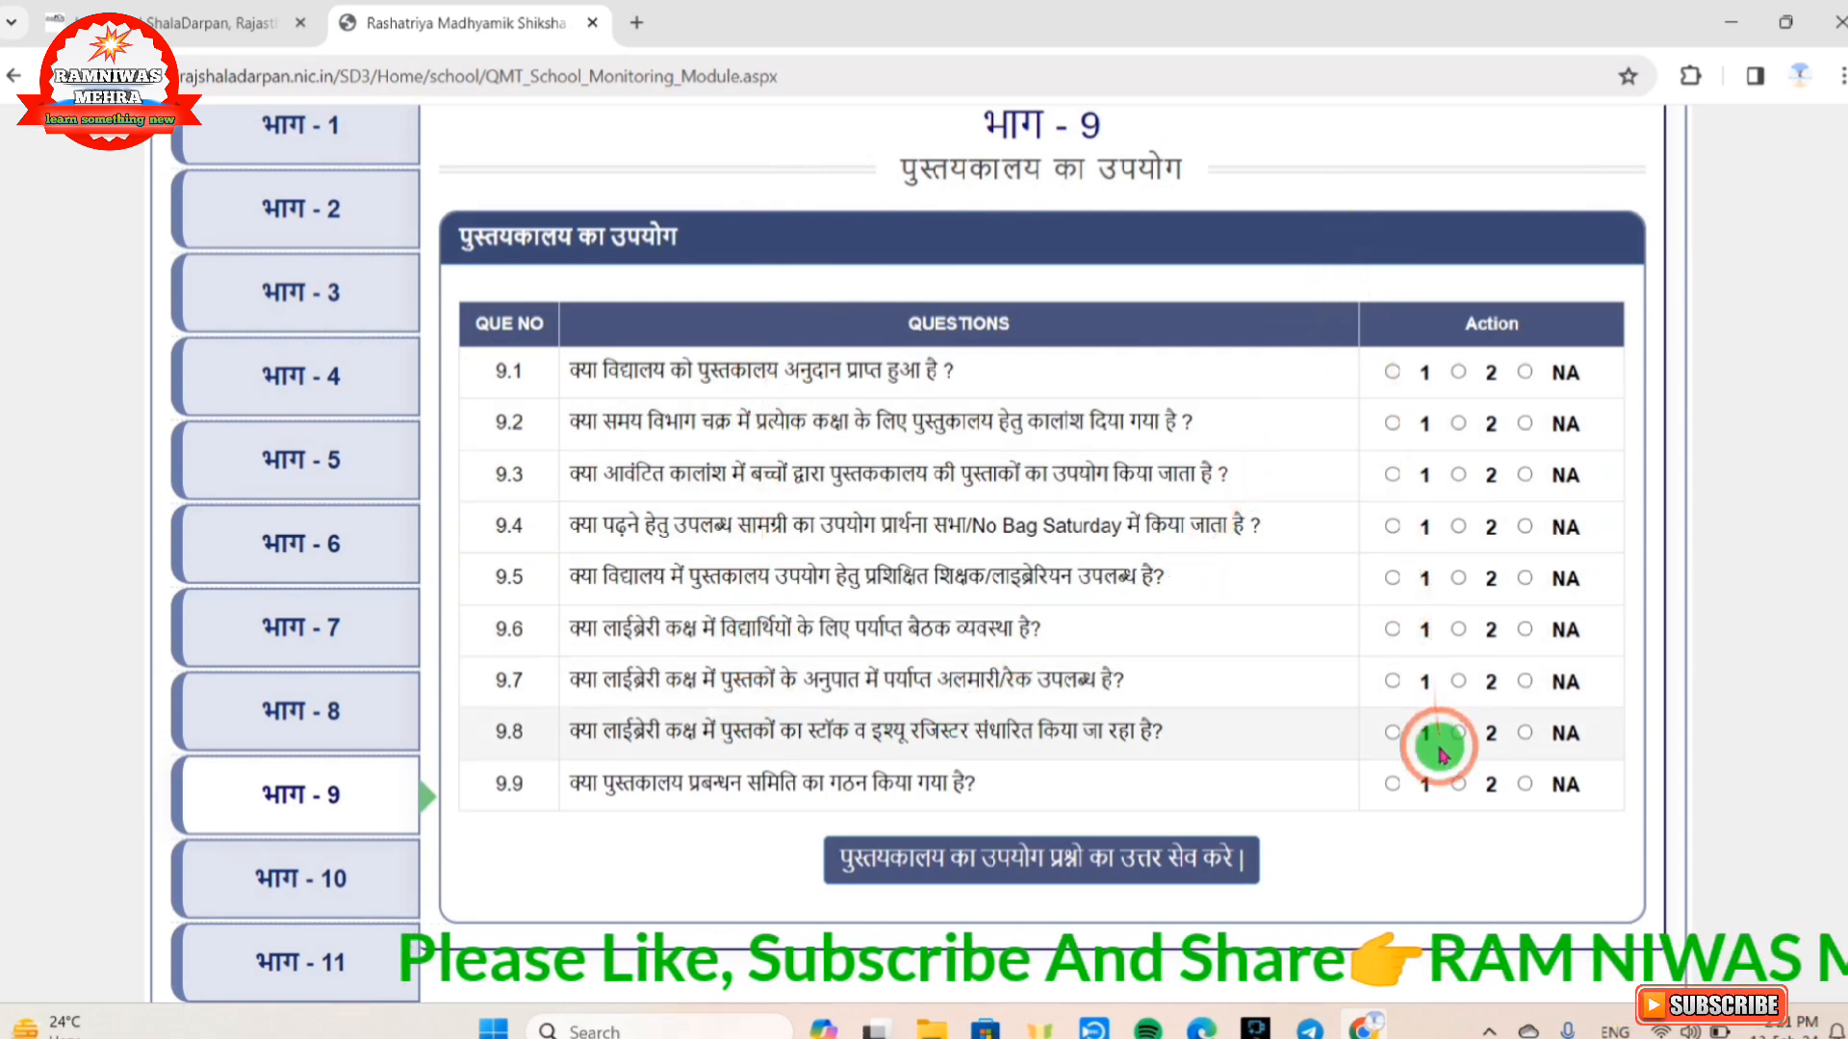
{"action": "left_click_drag", "start_coordinate": [1456, 685], "coordinate": [1480, 403]}
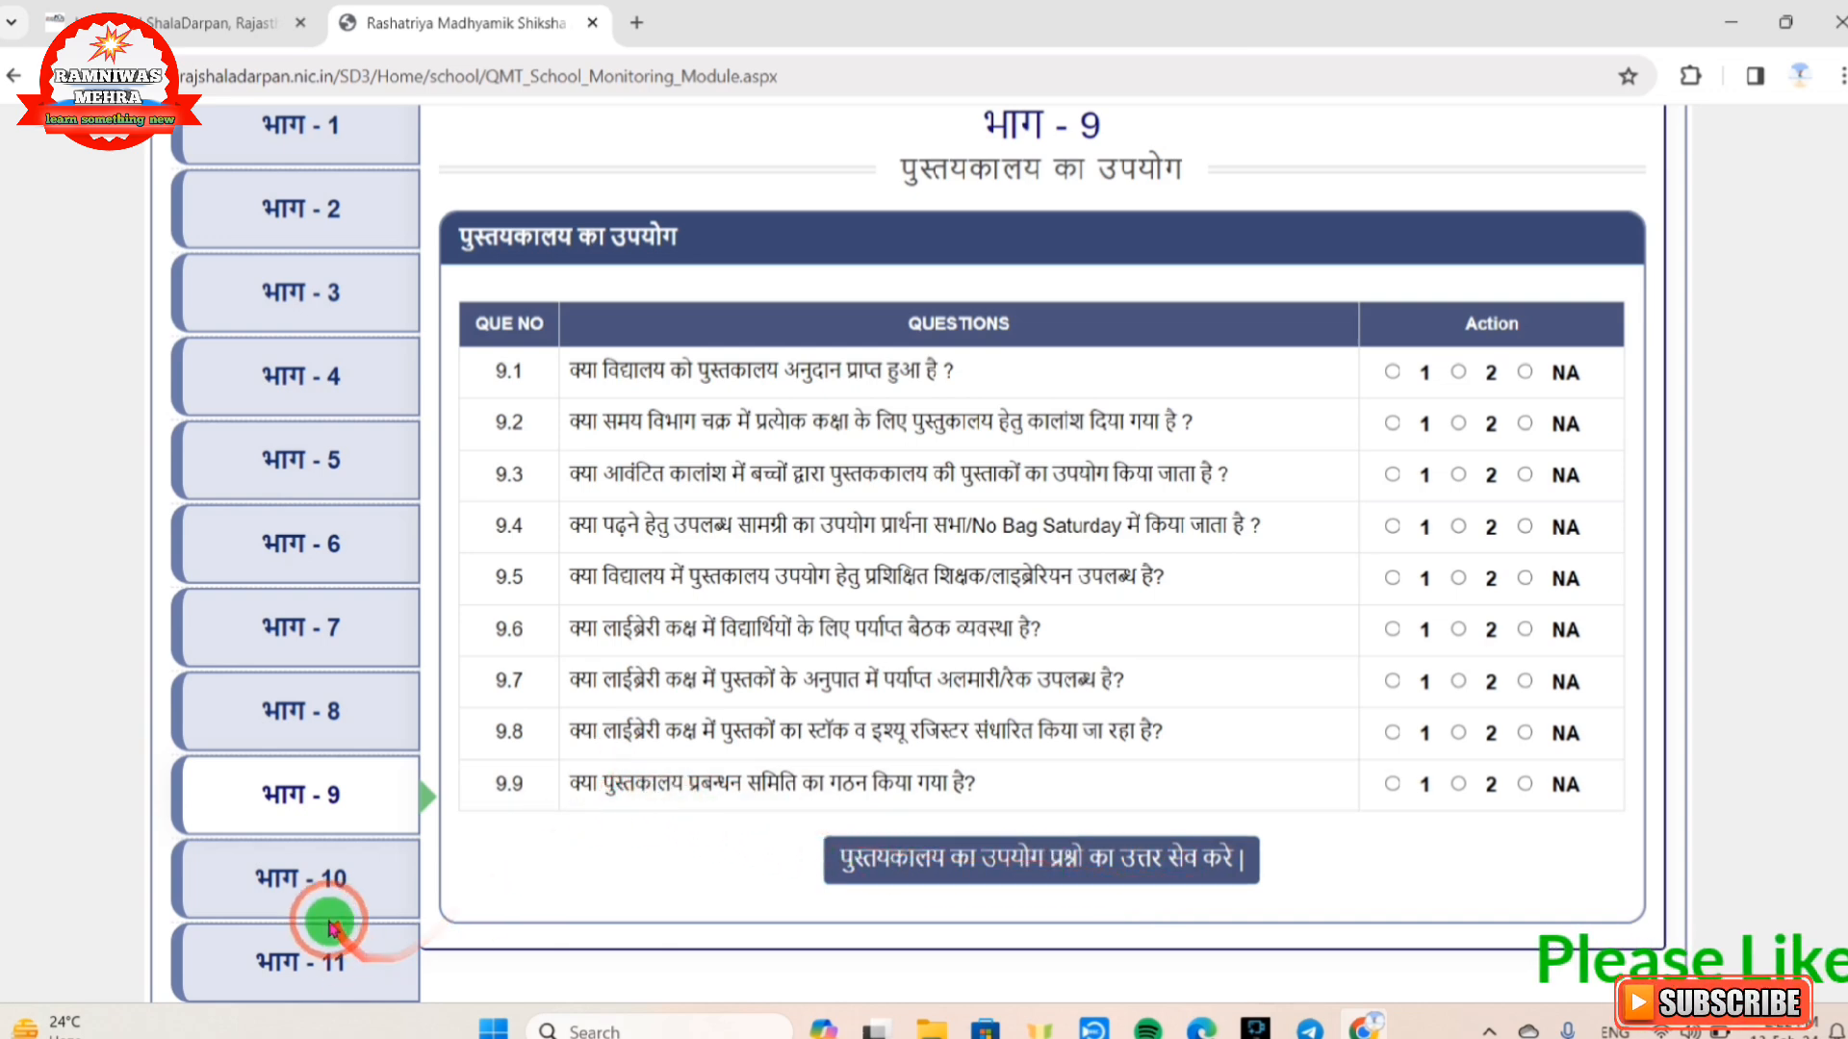
- Open Part 10 and look through the teacher training questions 10.1 to 10.12 and the section's save option
{"action": "left_click", "coordinate": [323, 883]}
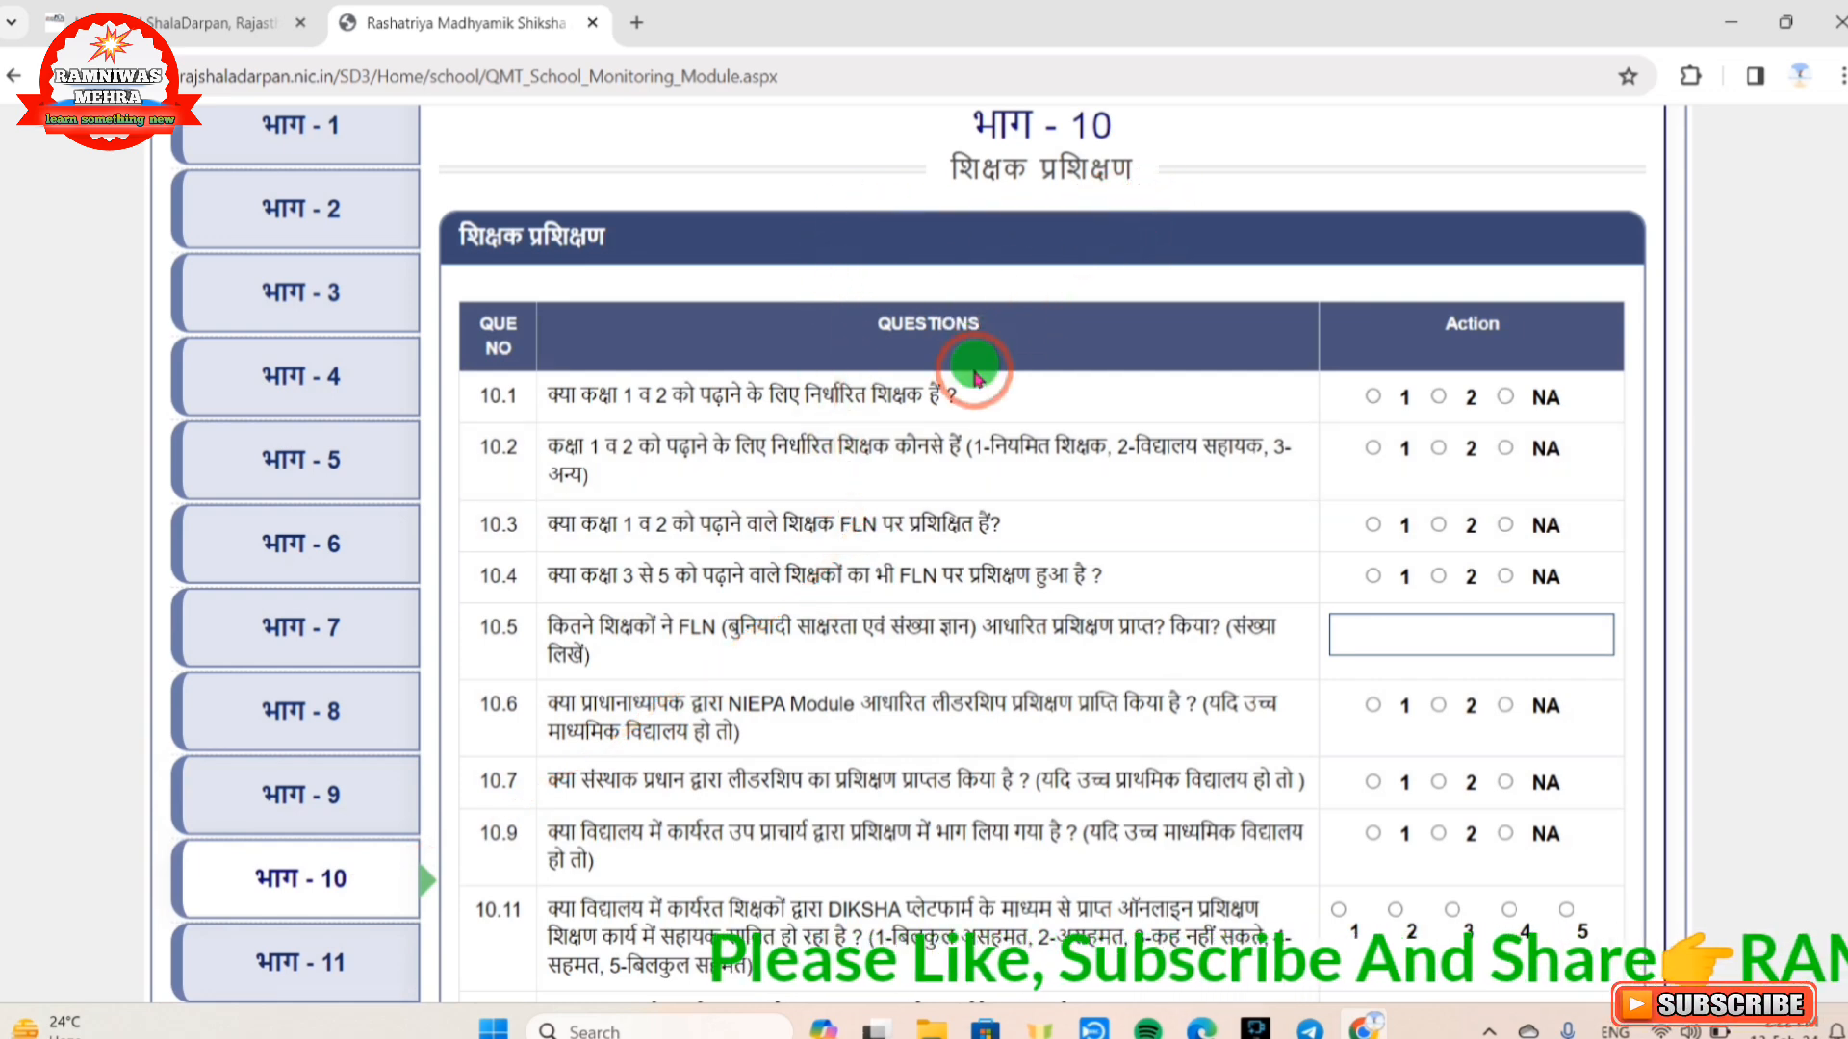
{"action": "scroll", "coordinate": [975, 505], "scroll_direction": "down", "scroll_amount": 2}
{"action": "scroll", "coordinate": [1058, 491], "scroll_direction": "up", "scroll_amount": 4}
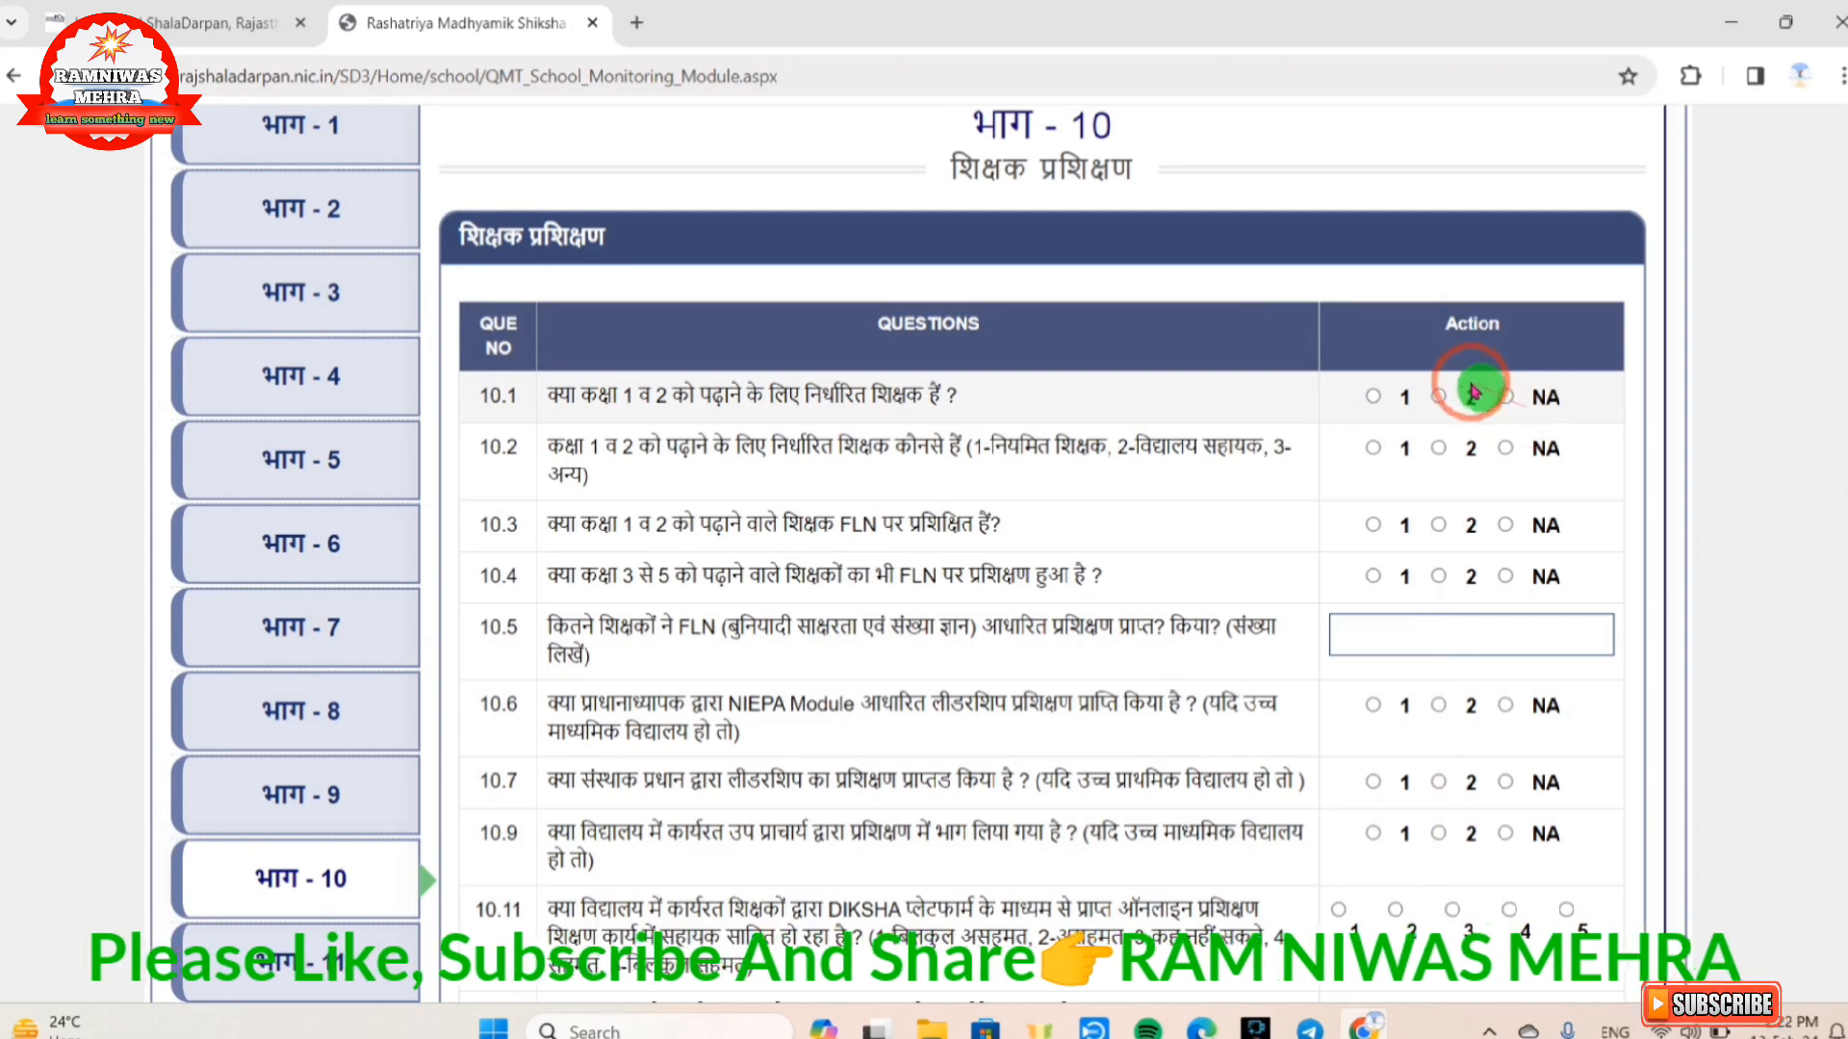
{"action": "scroll", "coordinate": [1458, 394], "scroll_direction": "down", "scroll_amount": 3}
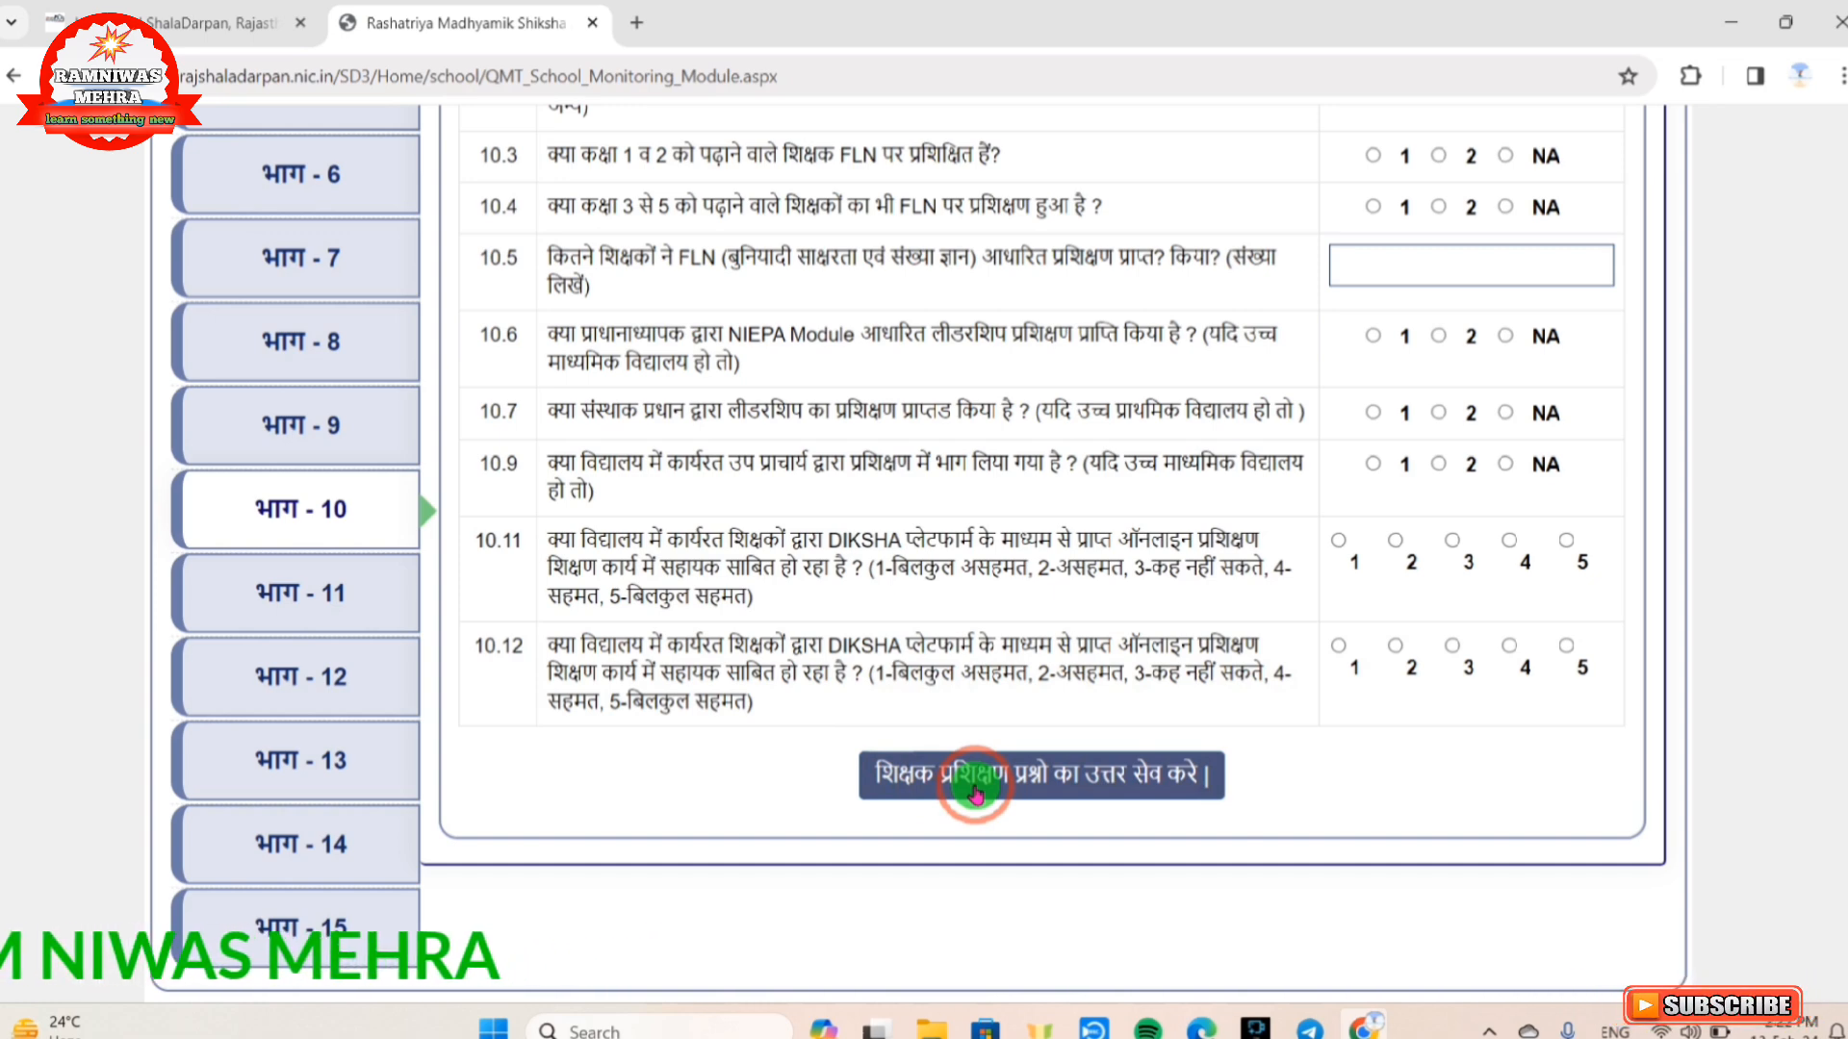
- Open Part 11 and examine the school health programme questions 11.1 to 11.12, including the haemoglobin level and RBSK check-up fields
{"action": "left_click", "coordinate": [311, 596]}
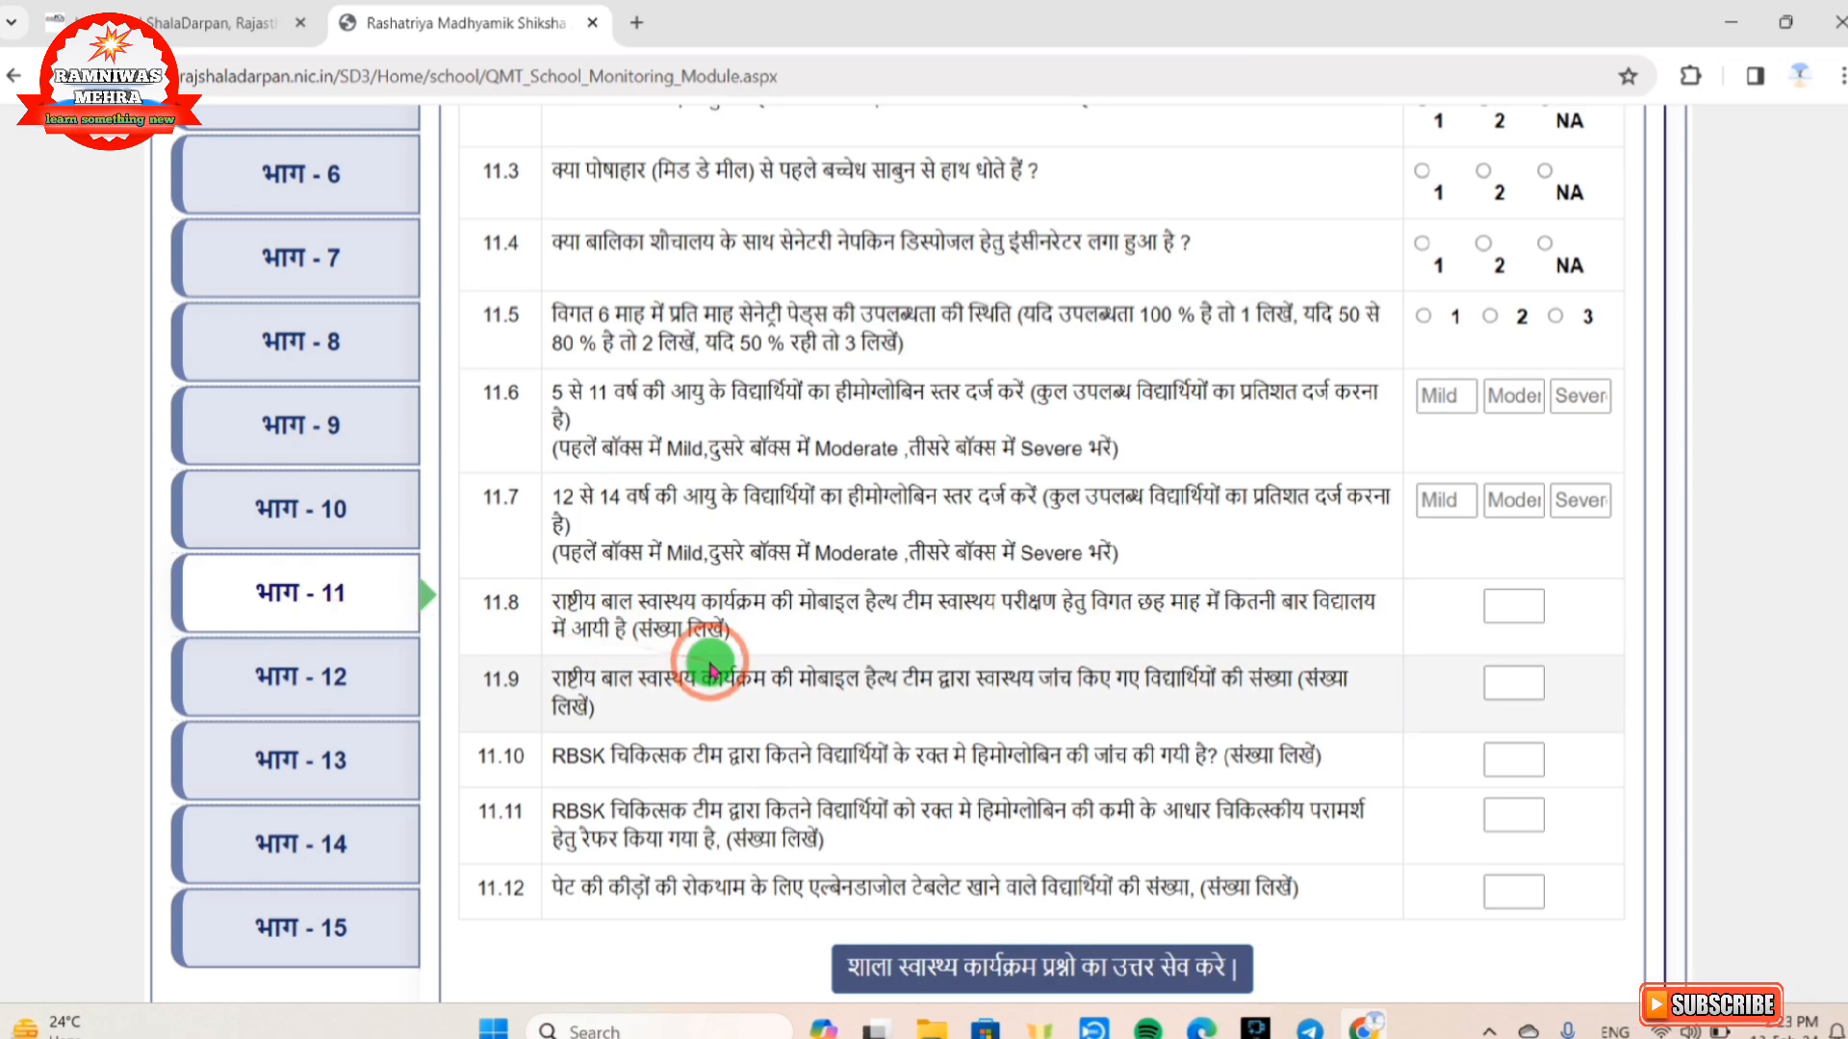
{"action": "scroll", "coordinate": [713, 668], "scroll_direction": "up", "scroll_amount": 3}
{"action": "scroll", "coordinate": [712, 668], "scroll_direction": "up", "scroll_amount": 3}
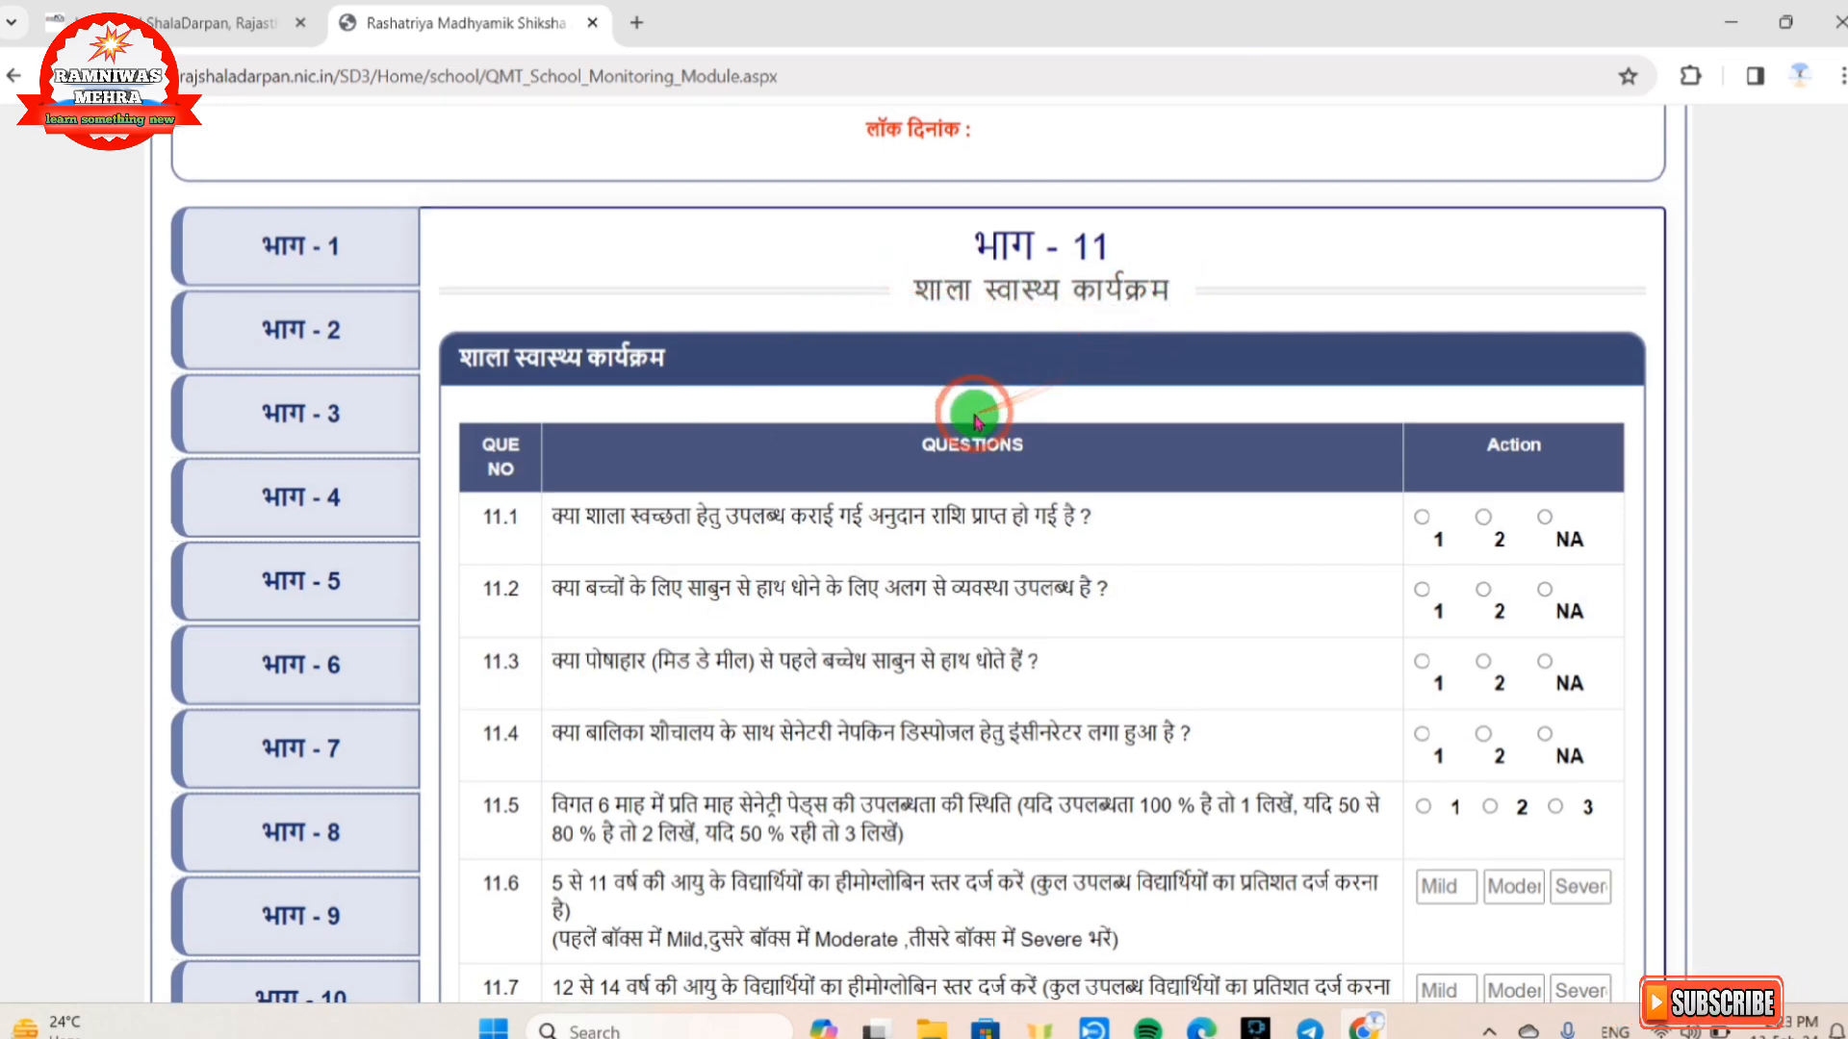
{"action": "scroll", "coordinate": [972, 412], "scroll_direction": "down", "scroll_amount": 3}
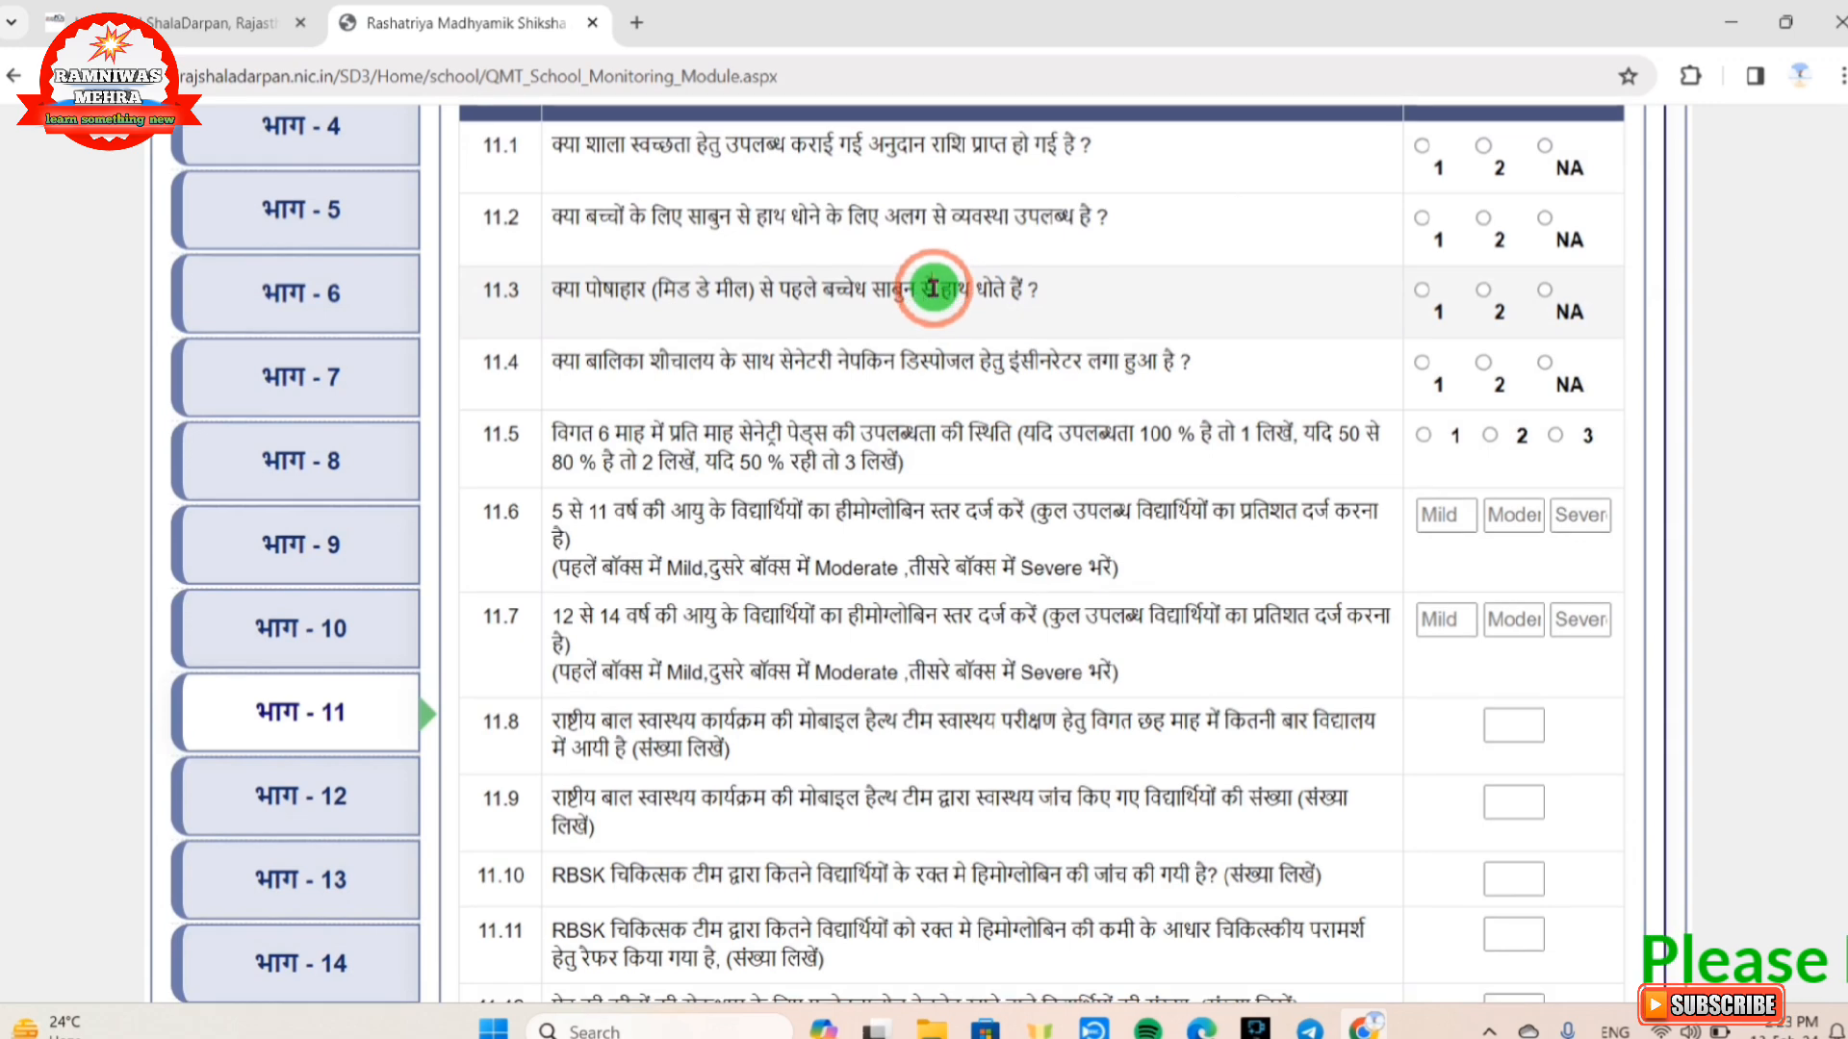
{"action": "scroll", "coordinate": [932, 289], "scroll_direction": "down", "scroll_amount": 3}
{"action": "scroll", "coordinate": [934, 292], "scroll_direction": "up", "scroll_amount": 1}
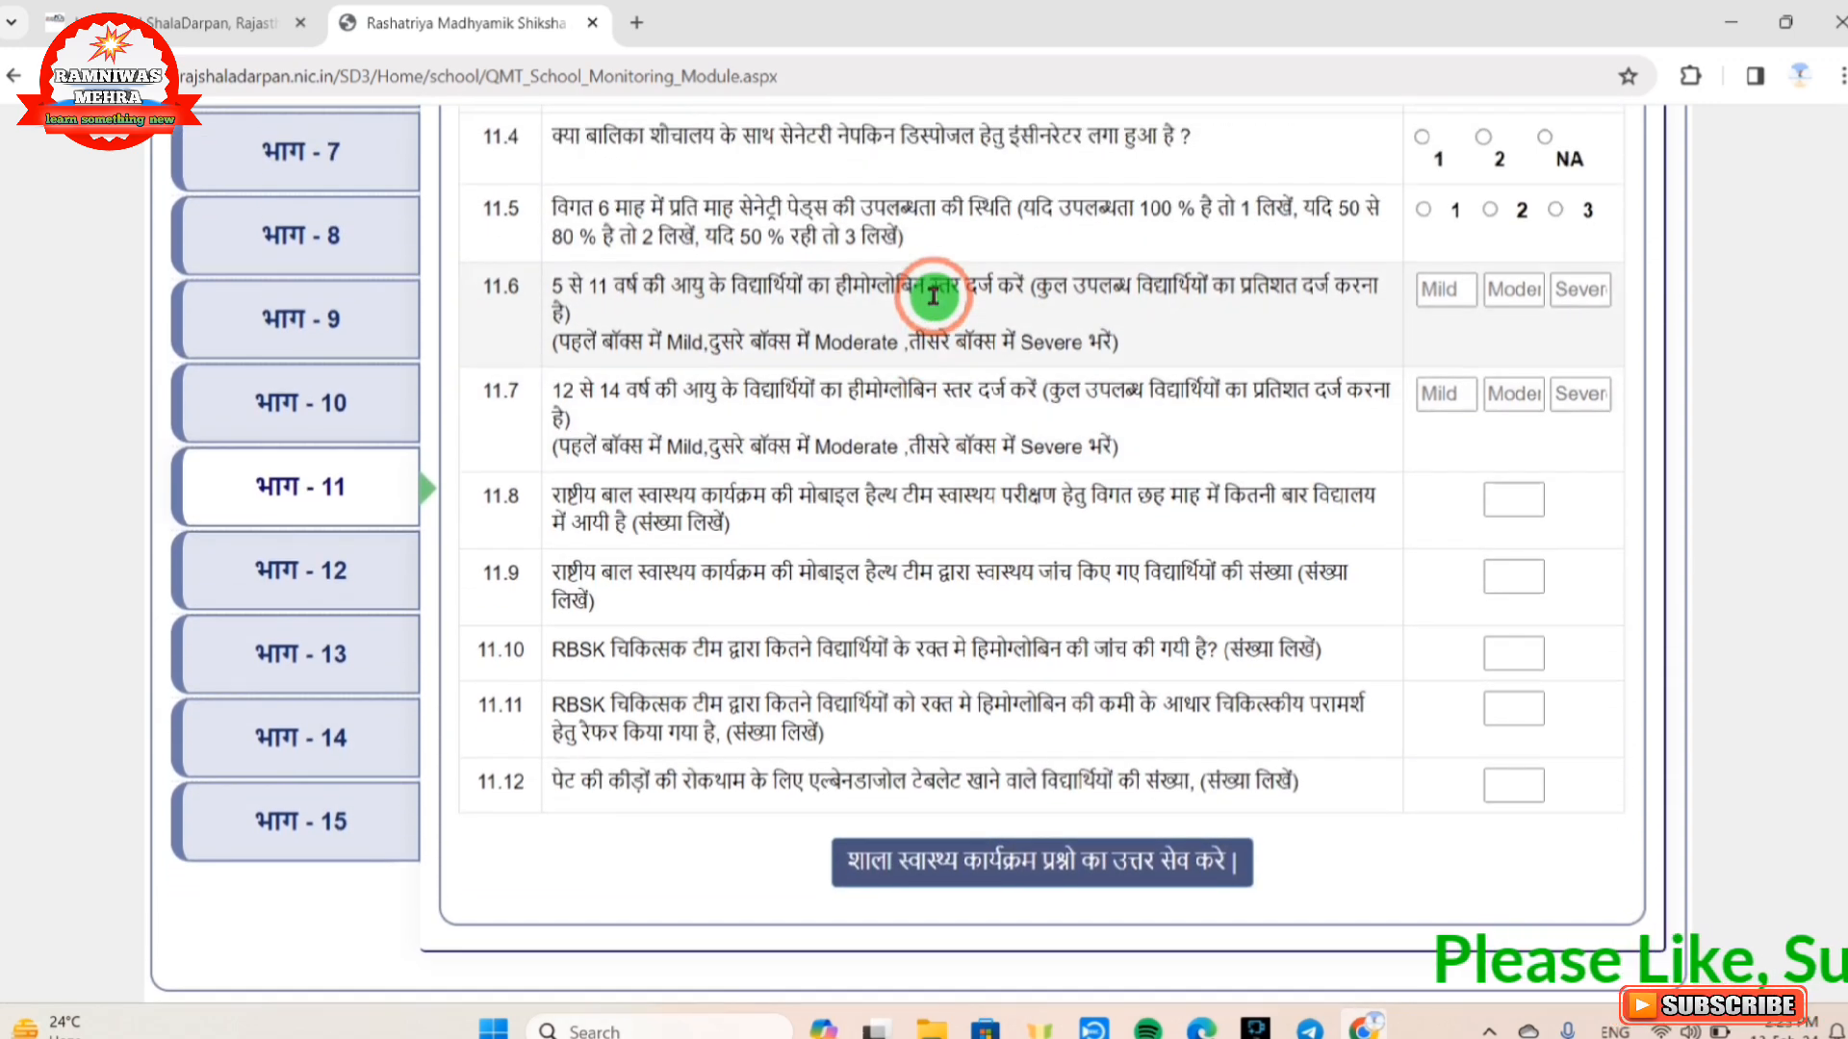
{"action": "scroll", "coordinate": [1381, 458], "scroll_direction": "up", "scroll_amount": 4}
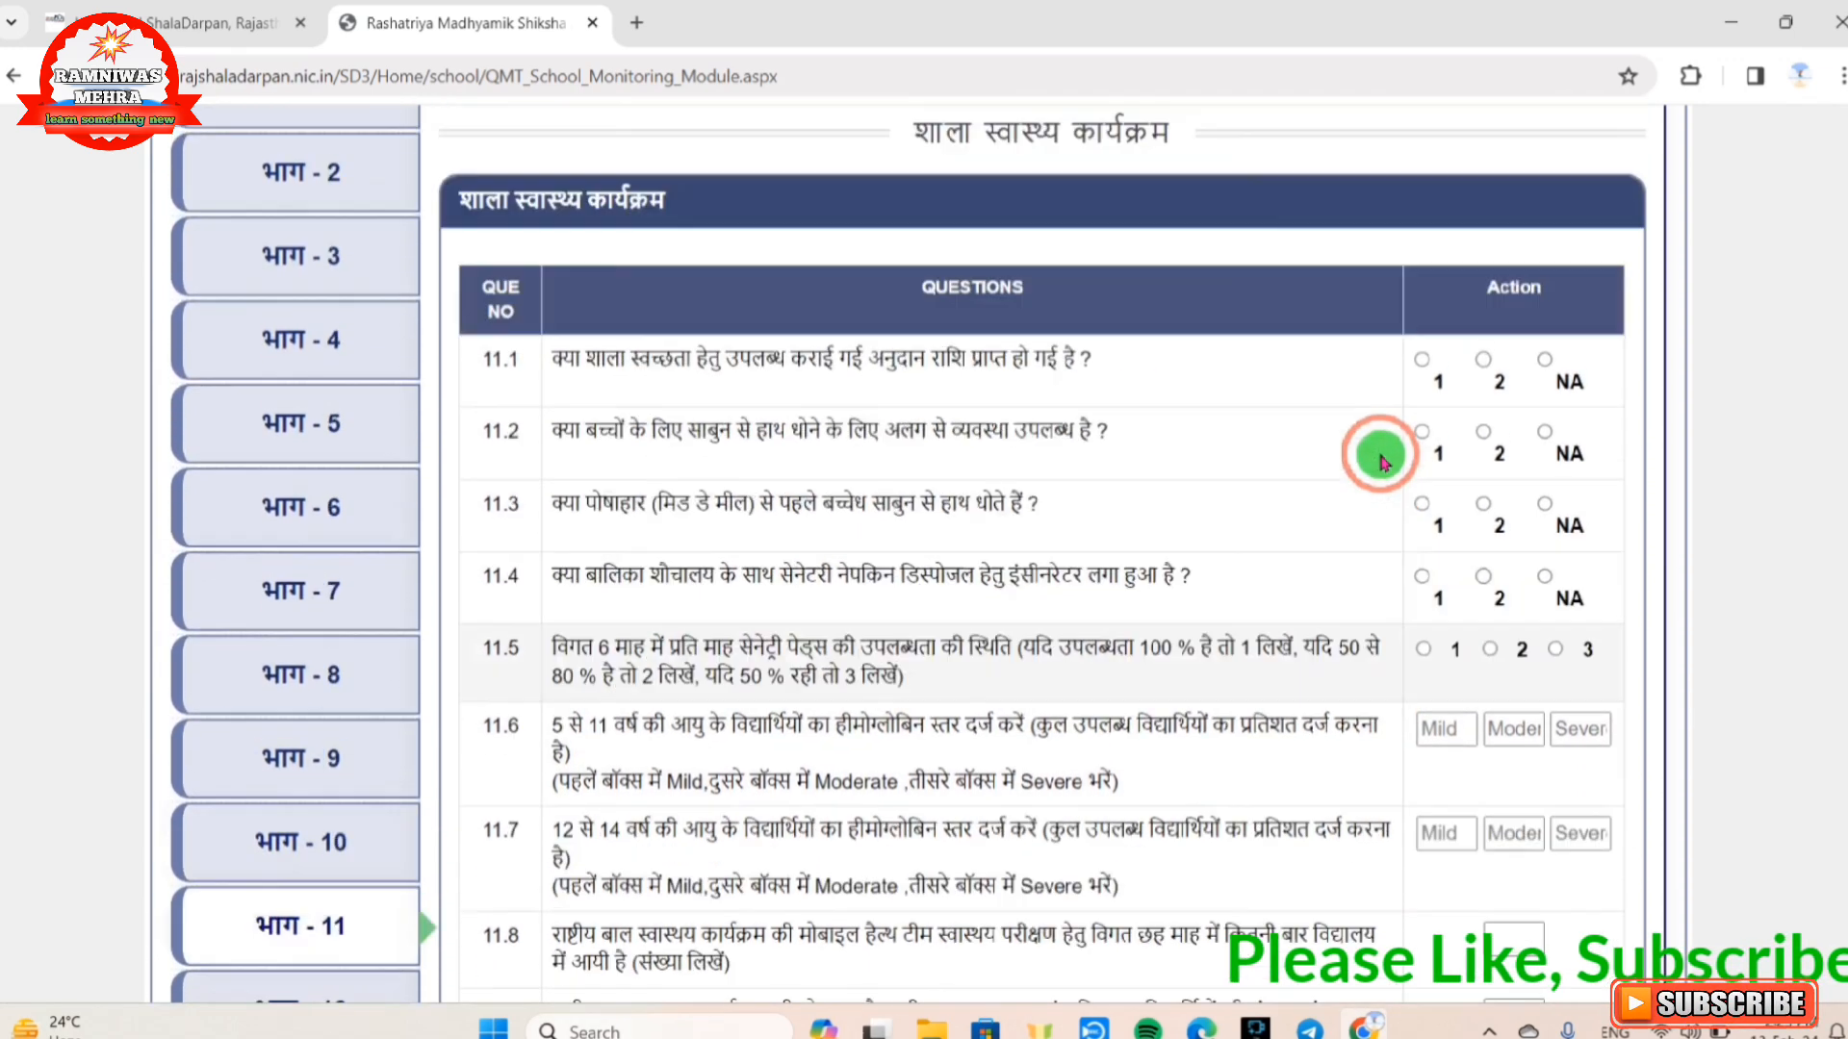
{"action": "scroll", "coordinate": [1380, 461], "scroll_direction": "up", "scroll_amount": 1}
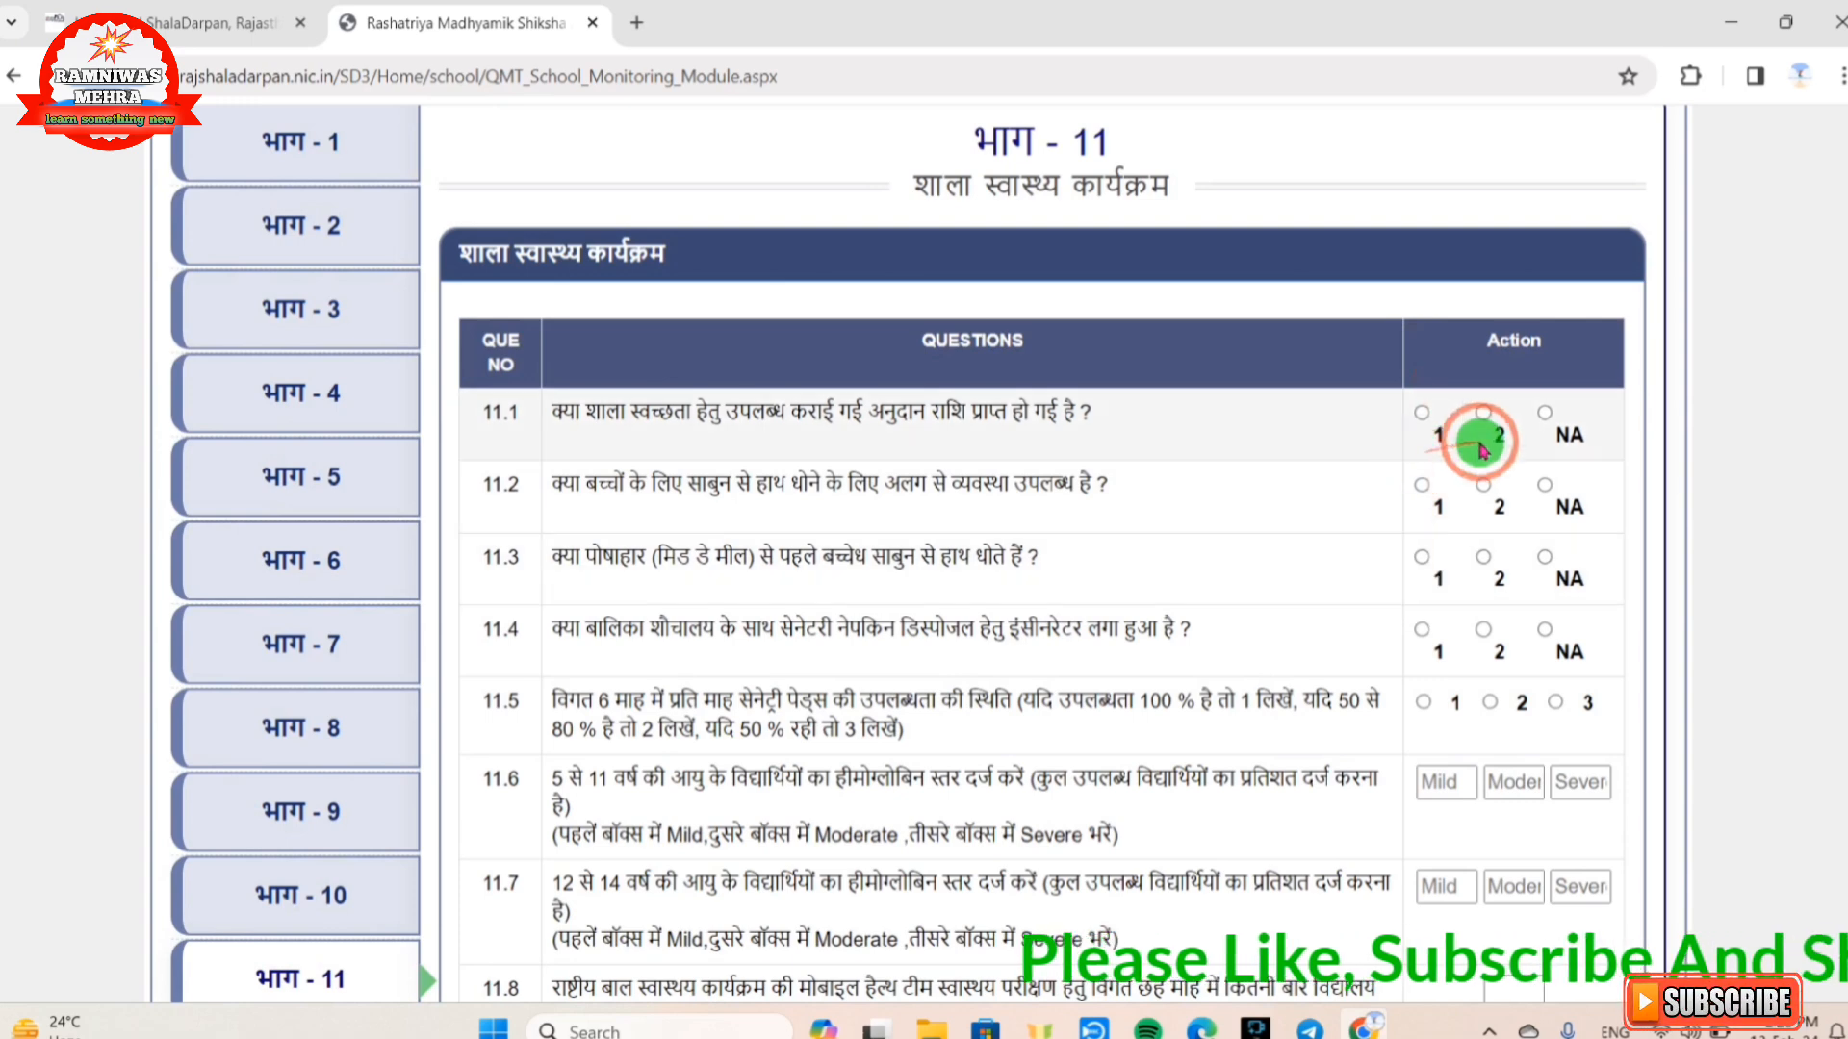
{"action": "scroll", "coordinate": [1557, 437], "scroll_direction": "down", "scroll_amount": 2}
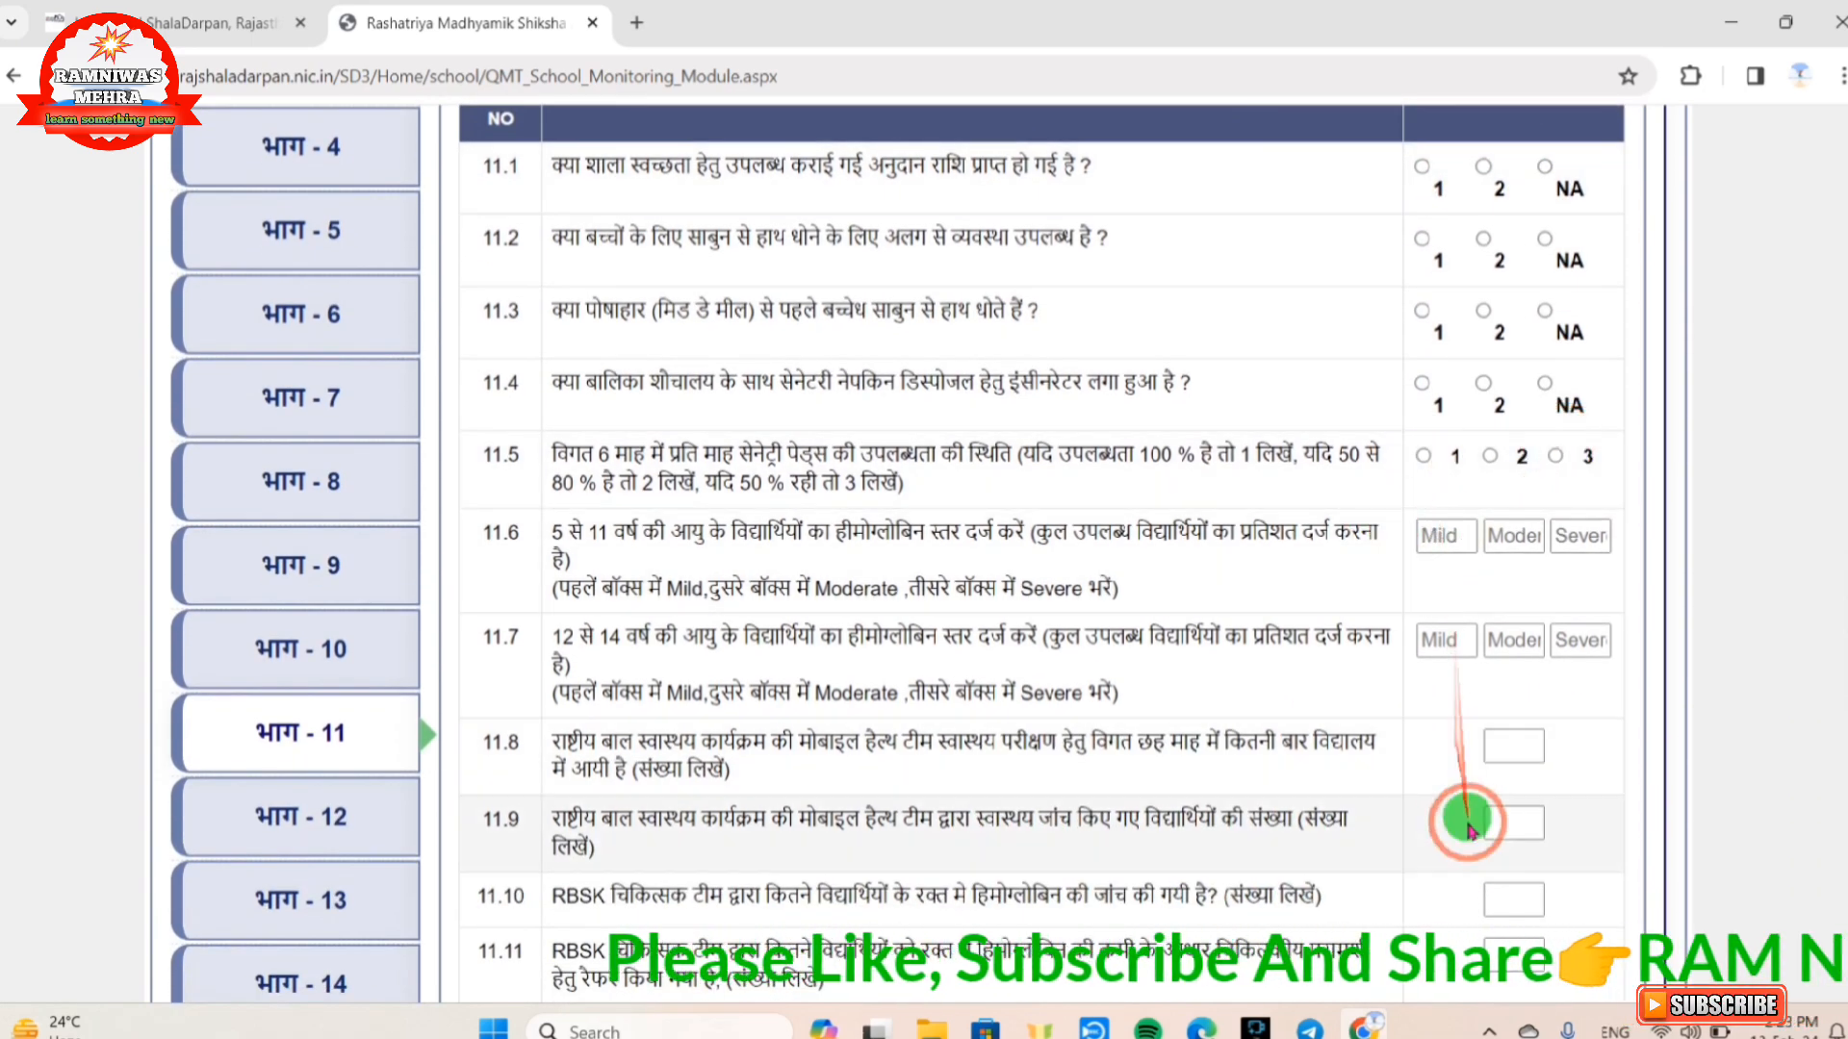
{"action": "scroll", "coordinate": [1468, 837], "scroll_direction": "down", "scroll_amount": 2}
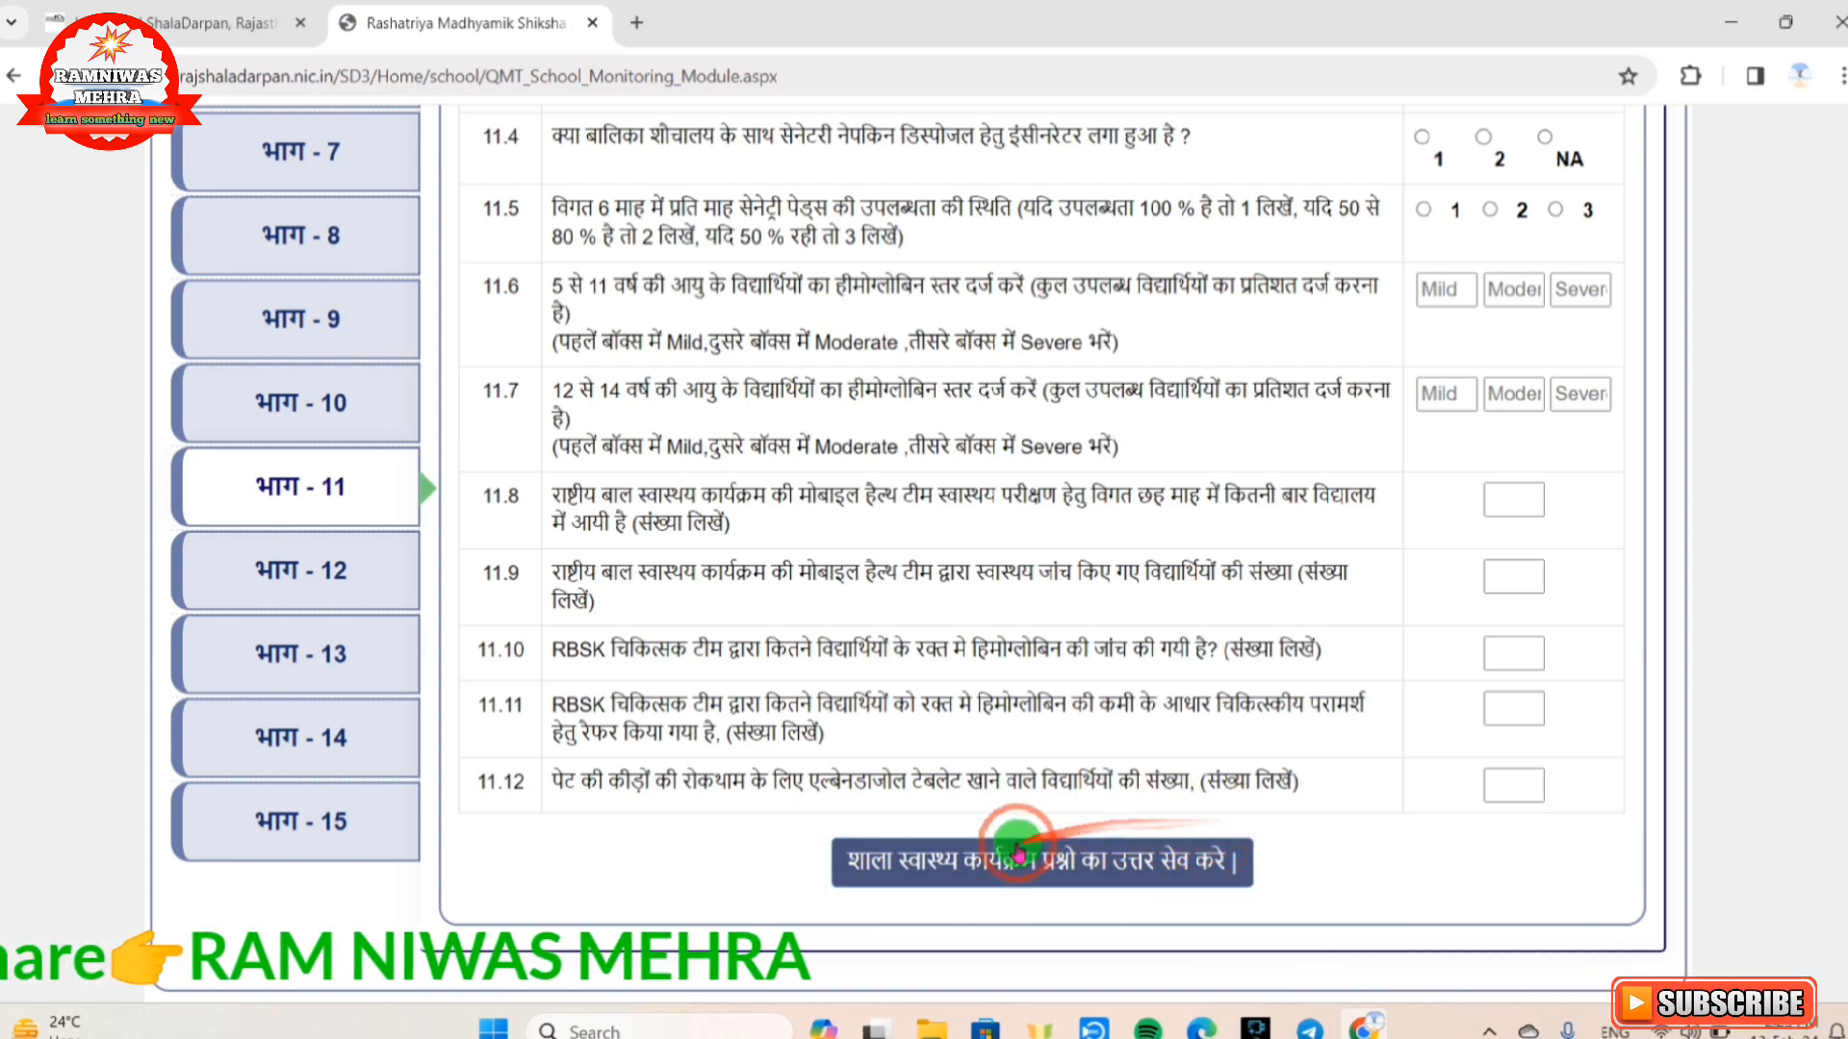
- Open Part 12 and review the BMI assessment table for boys and girls by age group
{"action": "left_click", "coordinate": [306, 579]}
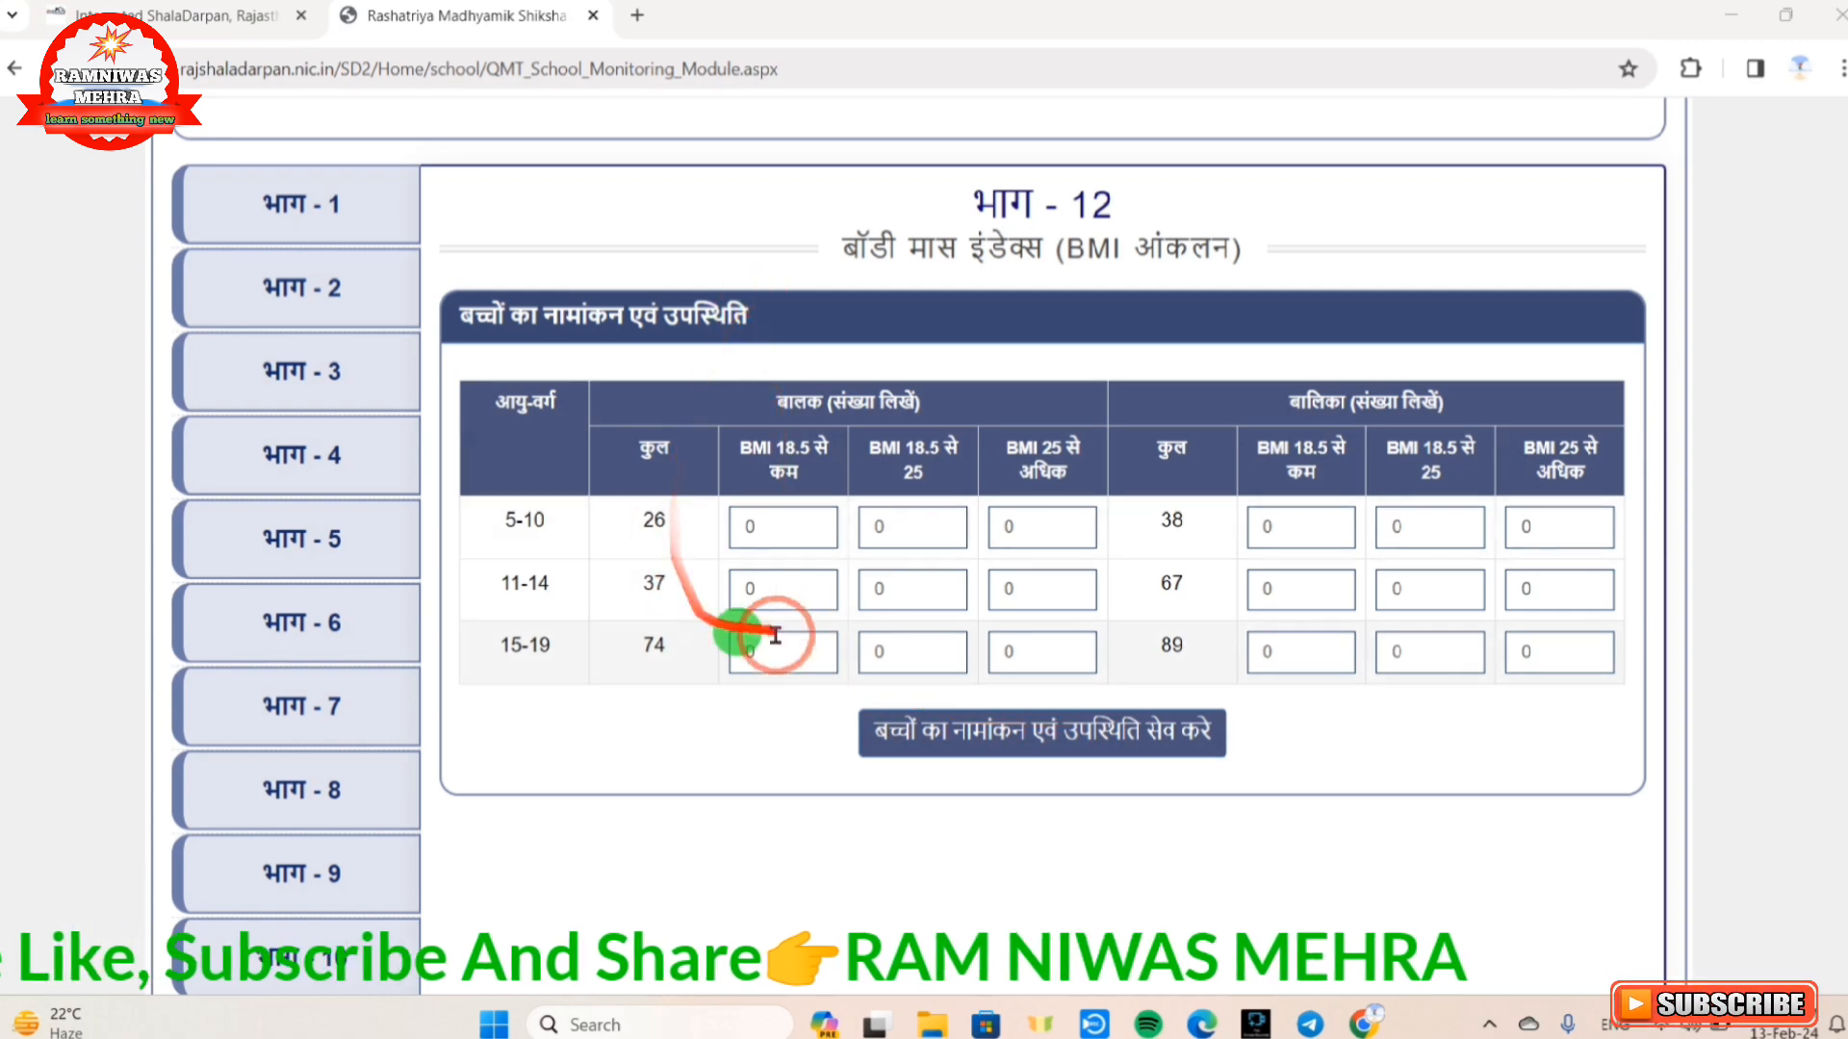
{"action": "scroll", "coordinate": [609, 513], "scroll_direction": "down", "scroll_amount": 1}
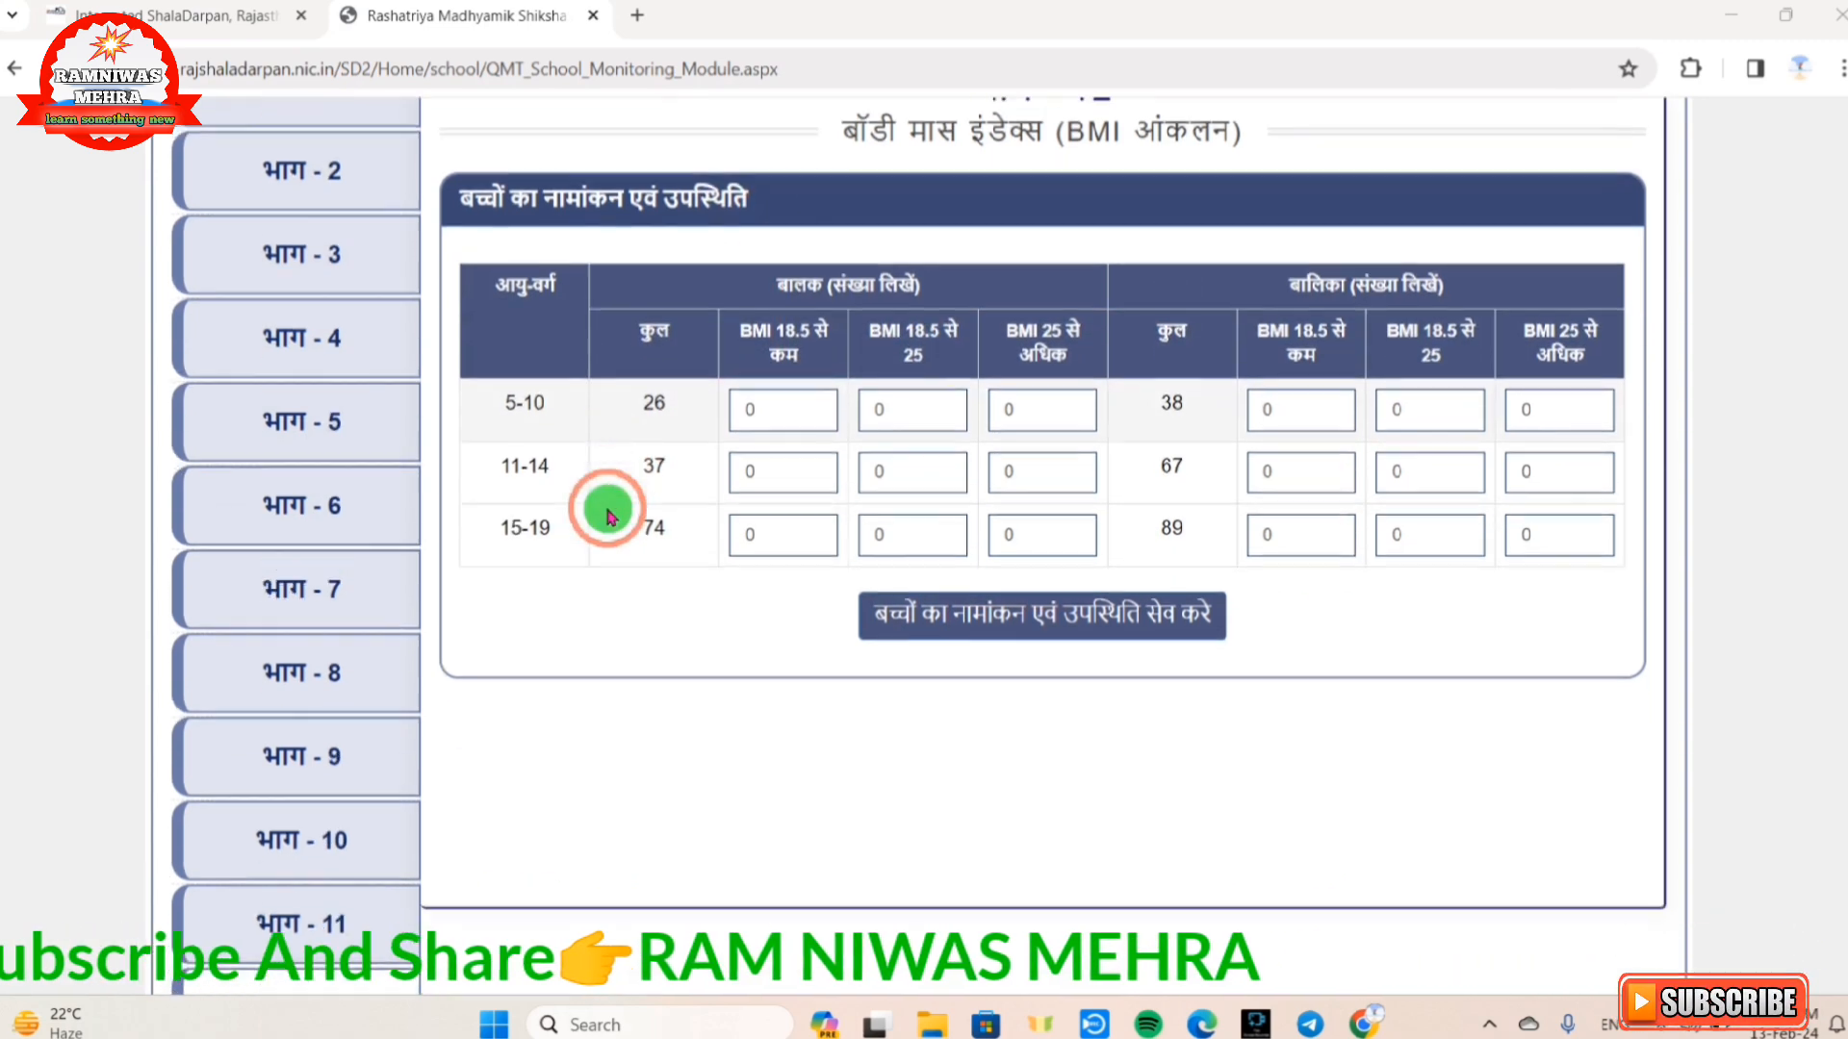
- Open Part 13 and look through the school management committee (SMC/SDMC) questions 13.1 to 13.12 and the section's save option
{"action": "scroll", "coordinate": [609, 515], "scroll_direction": "down", "scroll_amount": 3}
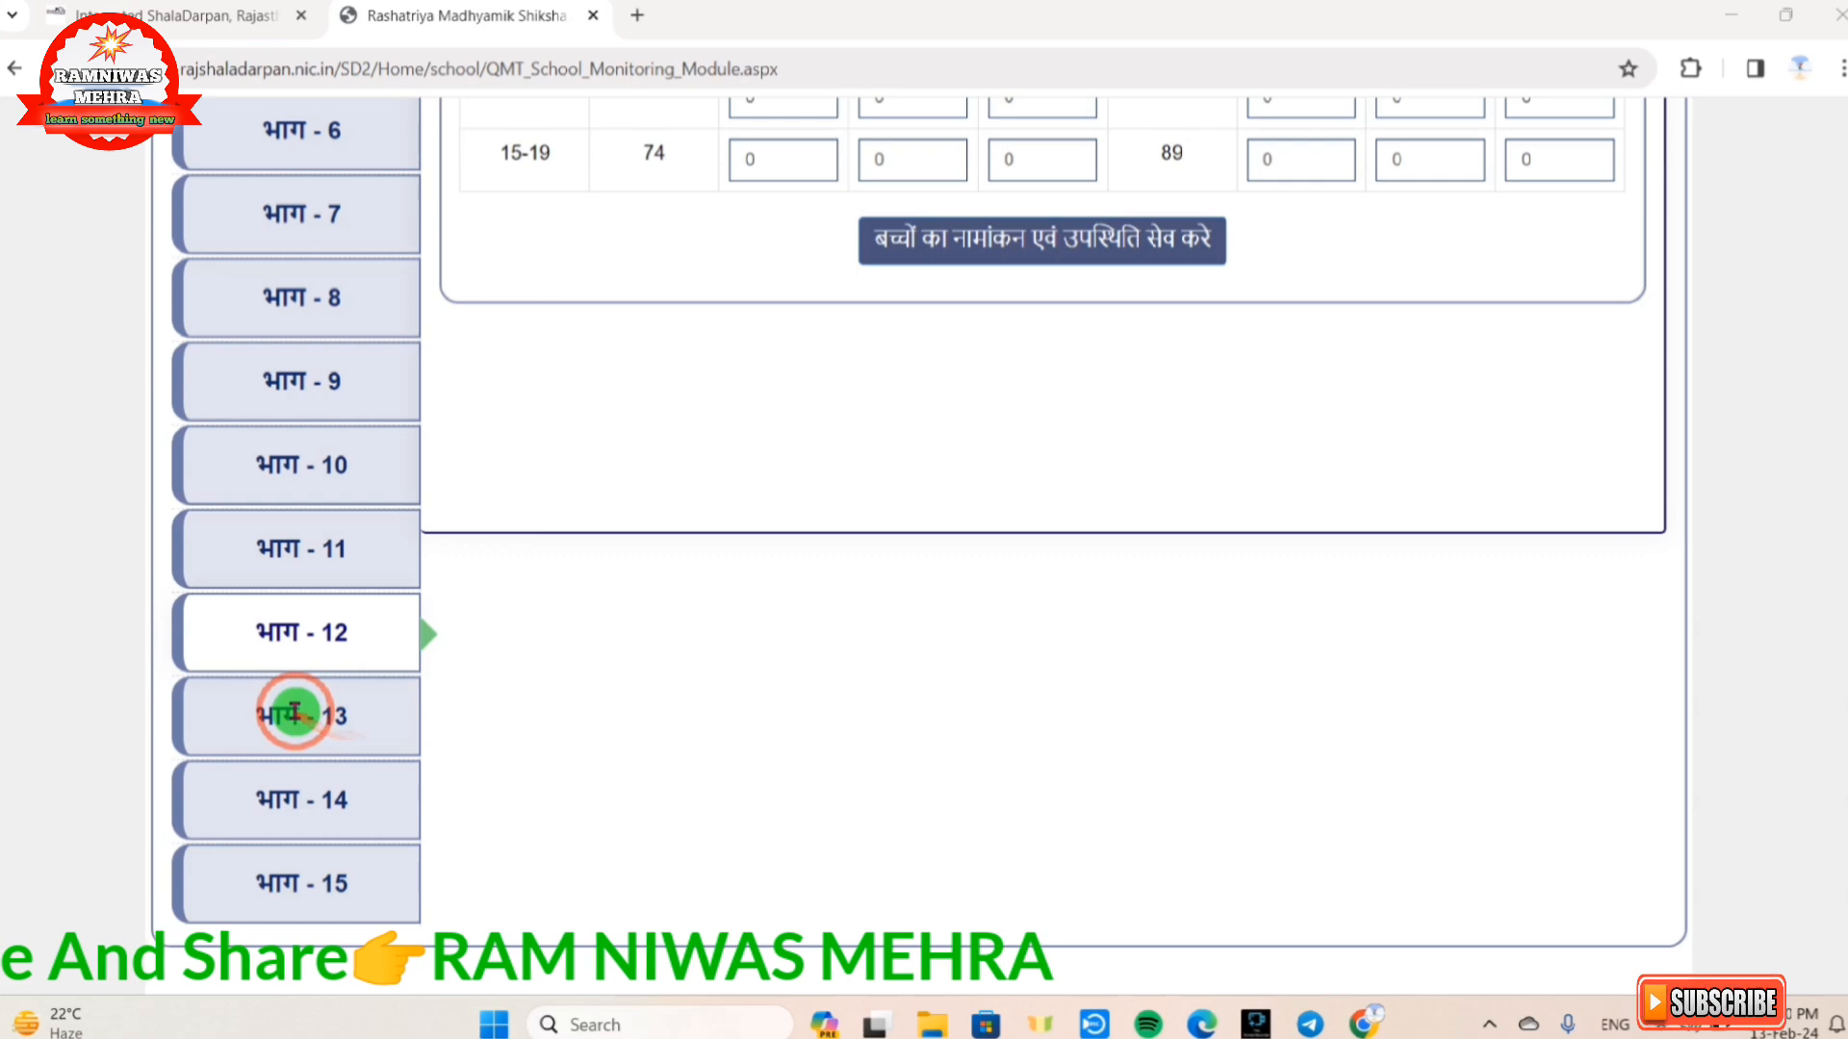
{"action": "left_click", "coordinate": [296, 713]}
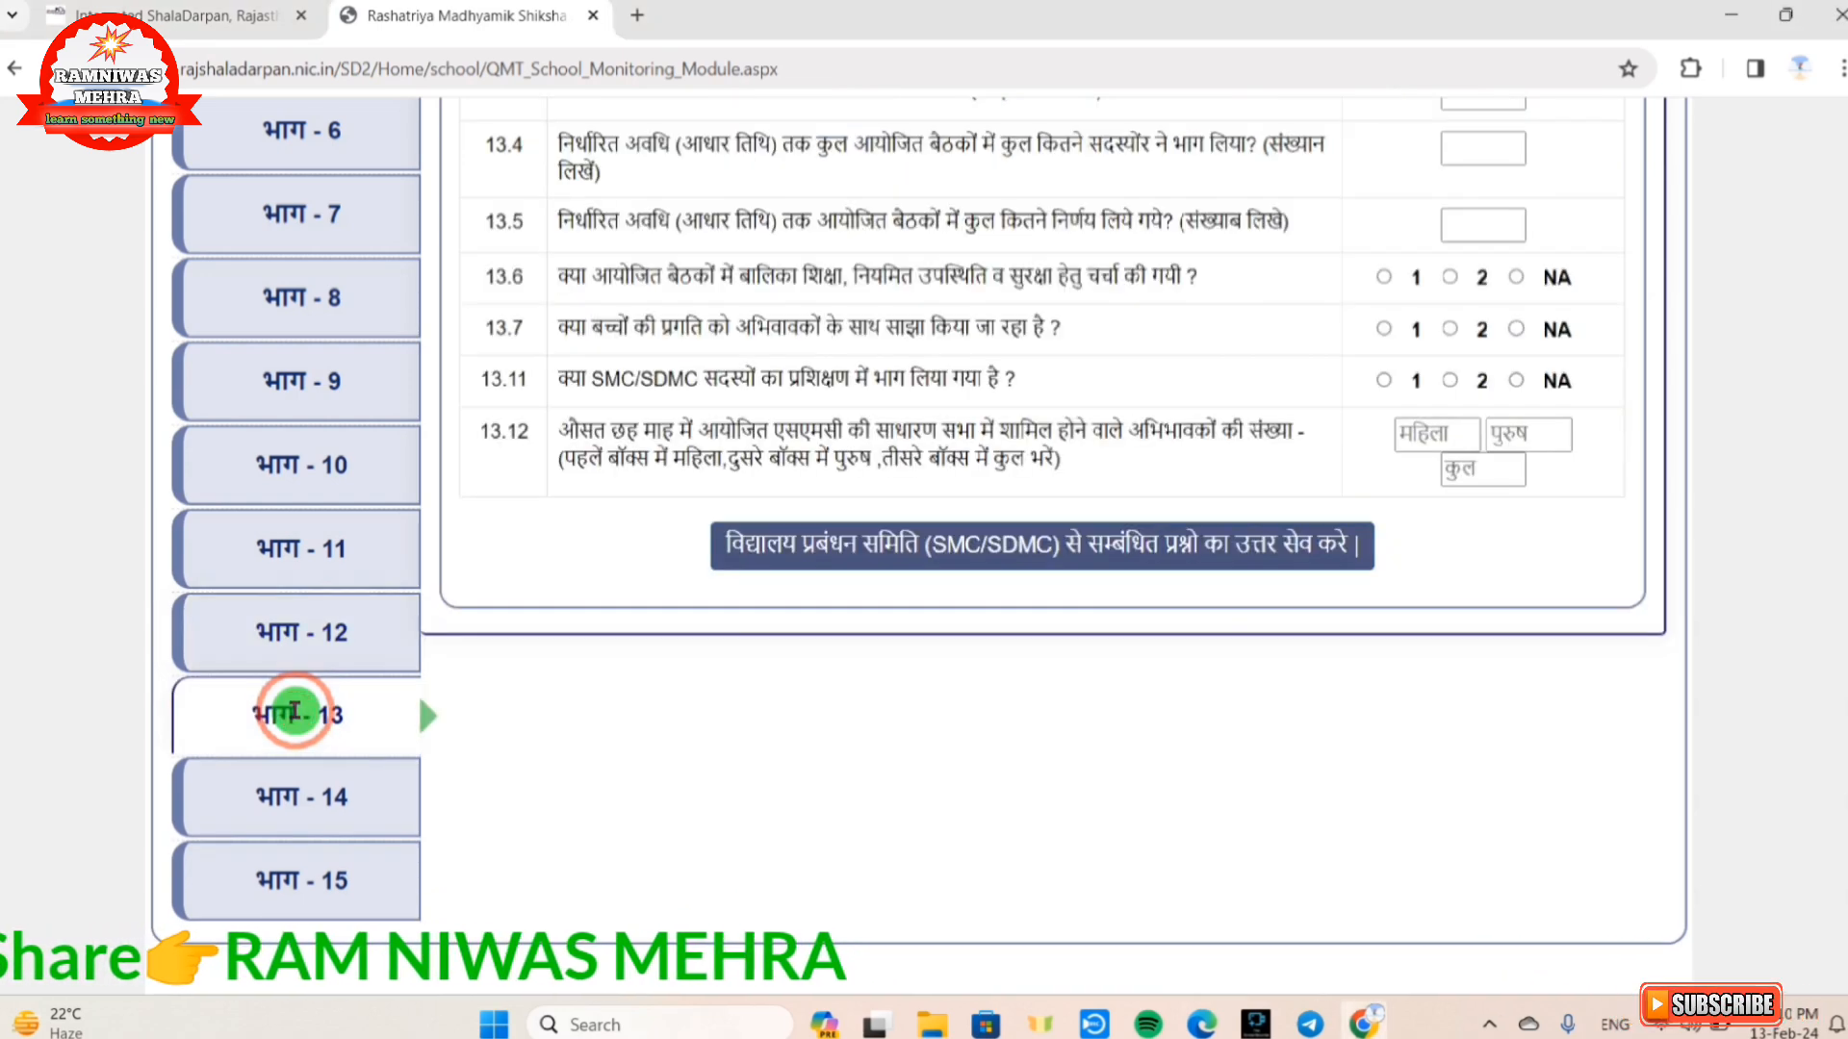
{"action": "scroll", "coordinate": [689, 713], "scroll_direction": "up", "scroll_amount": 4}
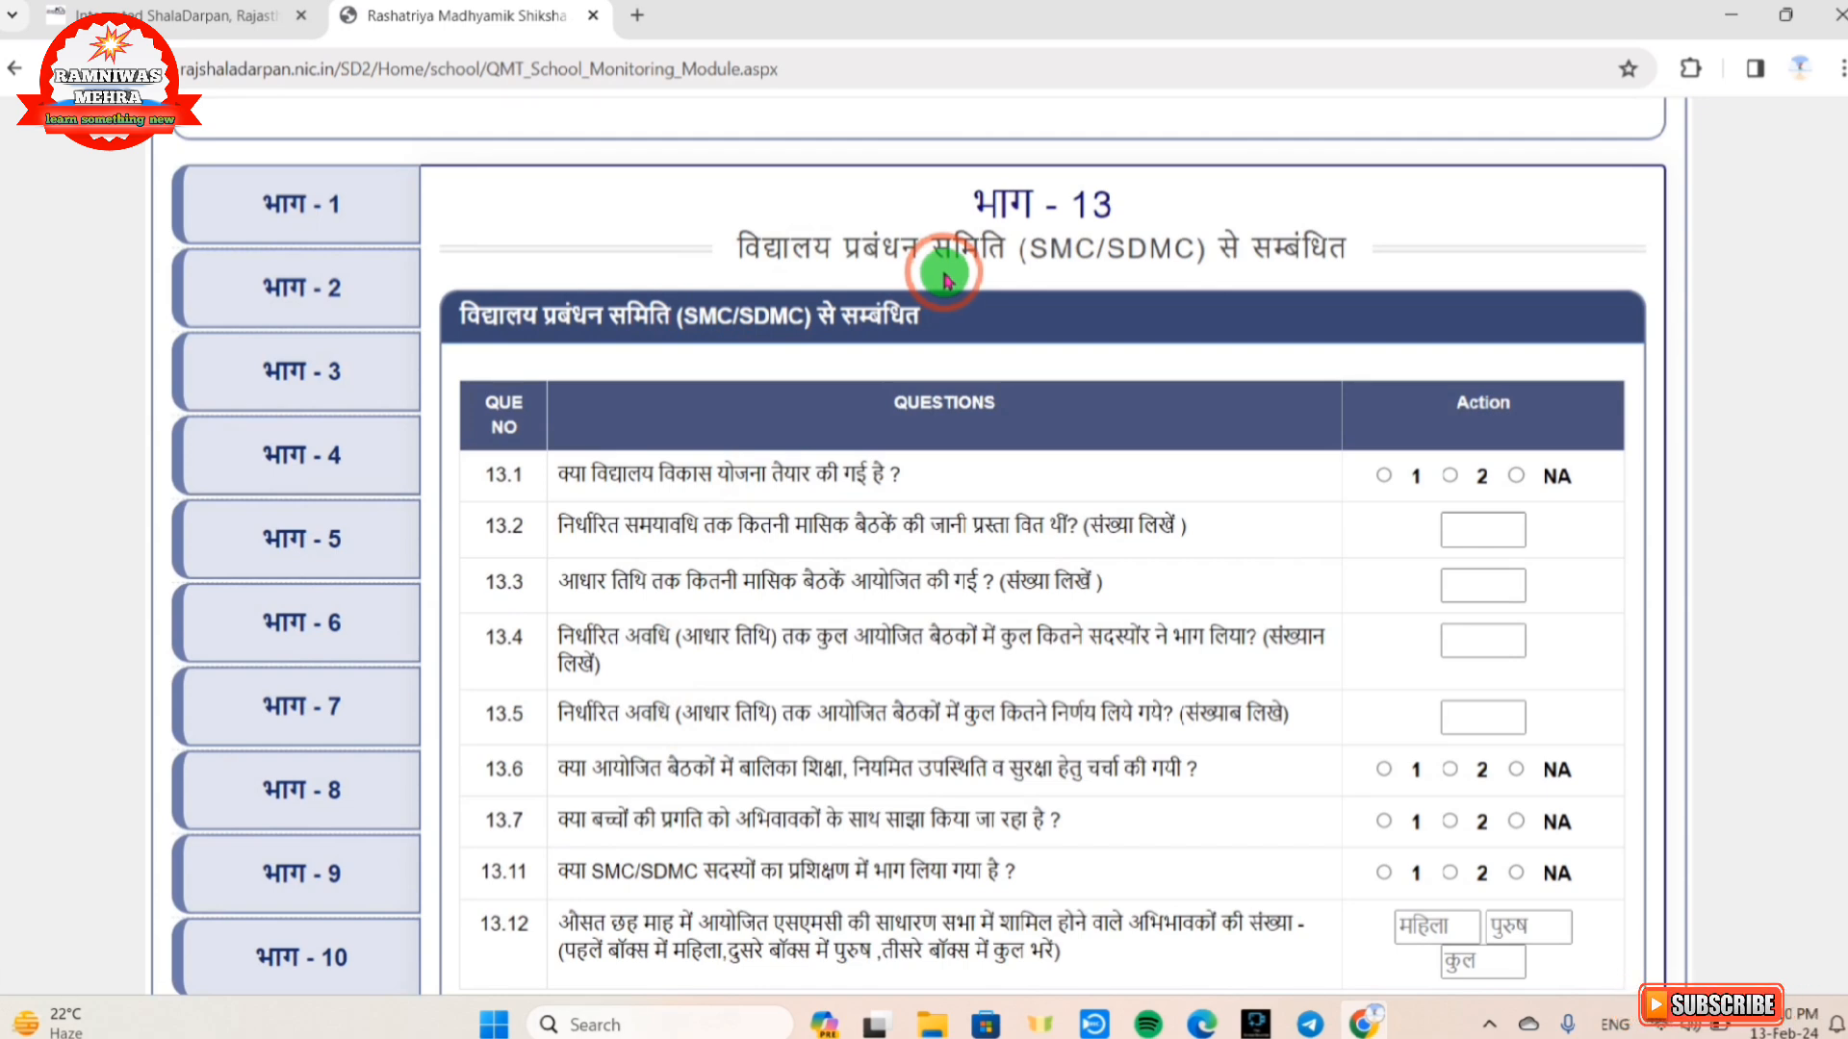
{"action": "scroll", "coordinate": [941, 385], "scroll_direction": "down", "scroll_amount": 1}
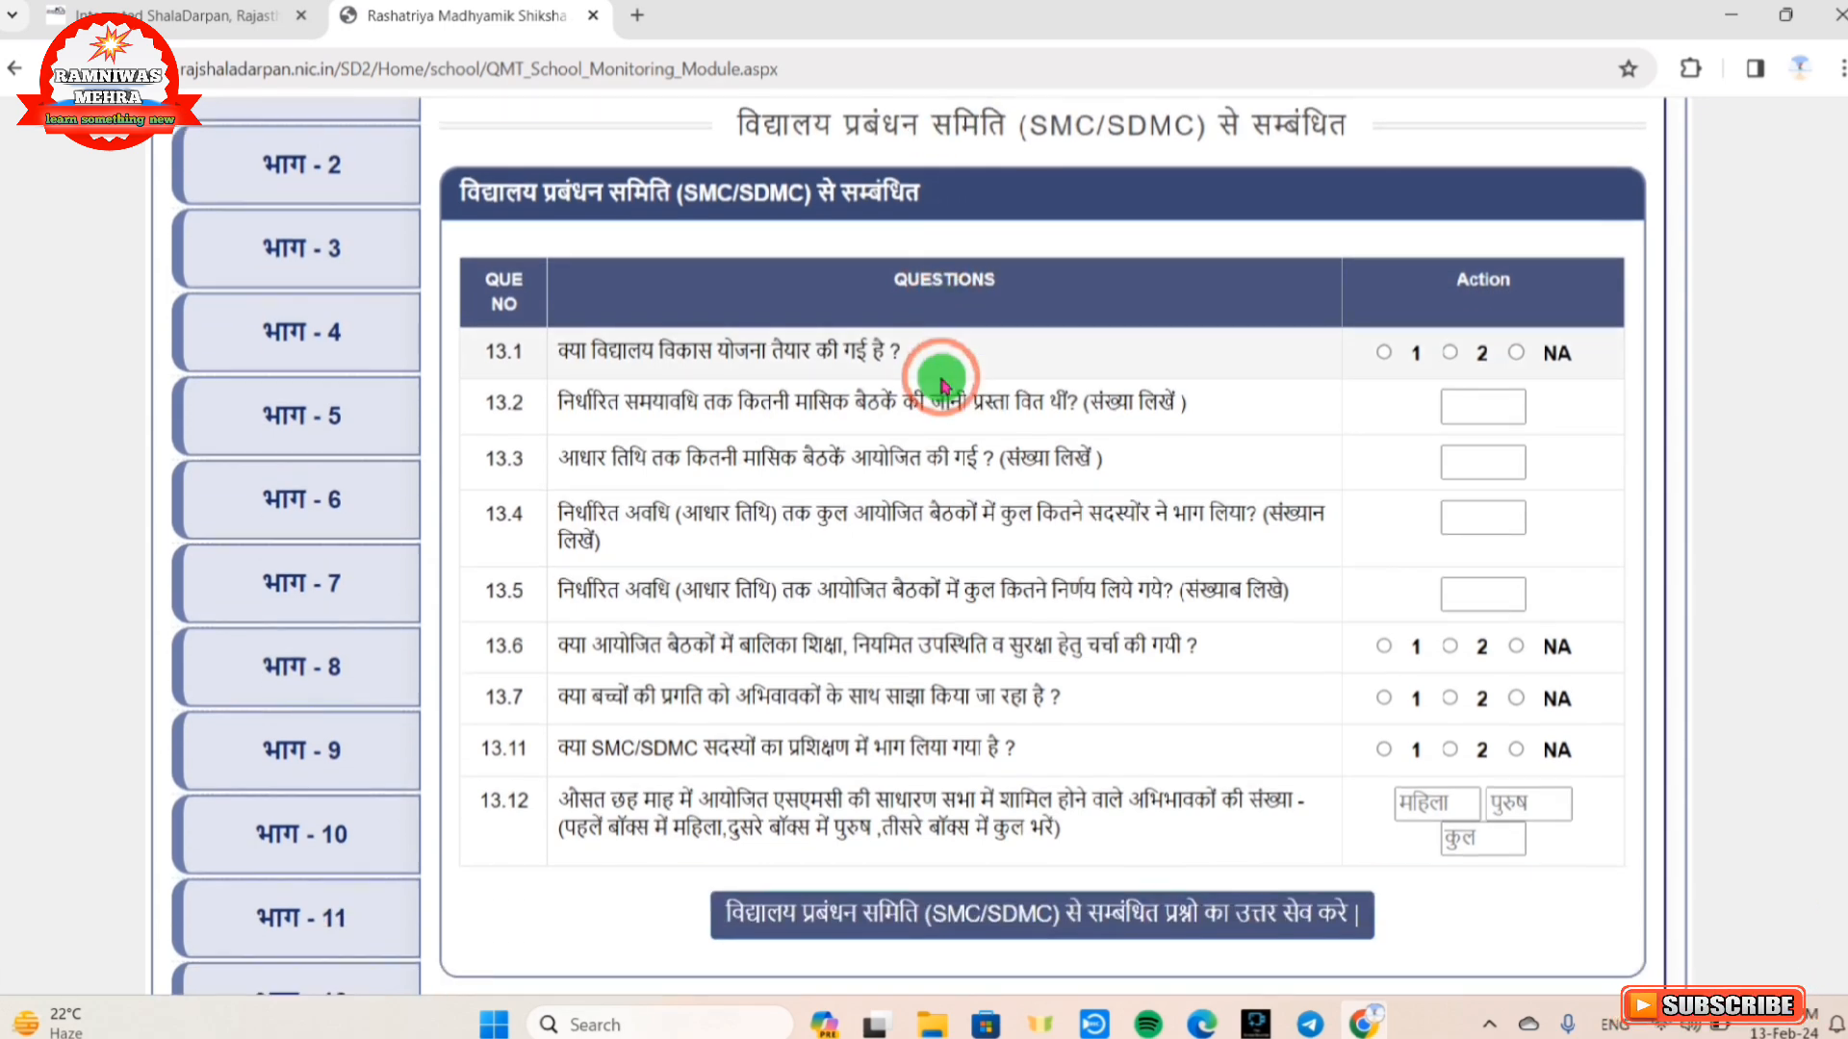
{"action": "scroll", "coordinate": [941, 385], "scroll_direction": "down", "scroll_amount": 1}
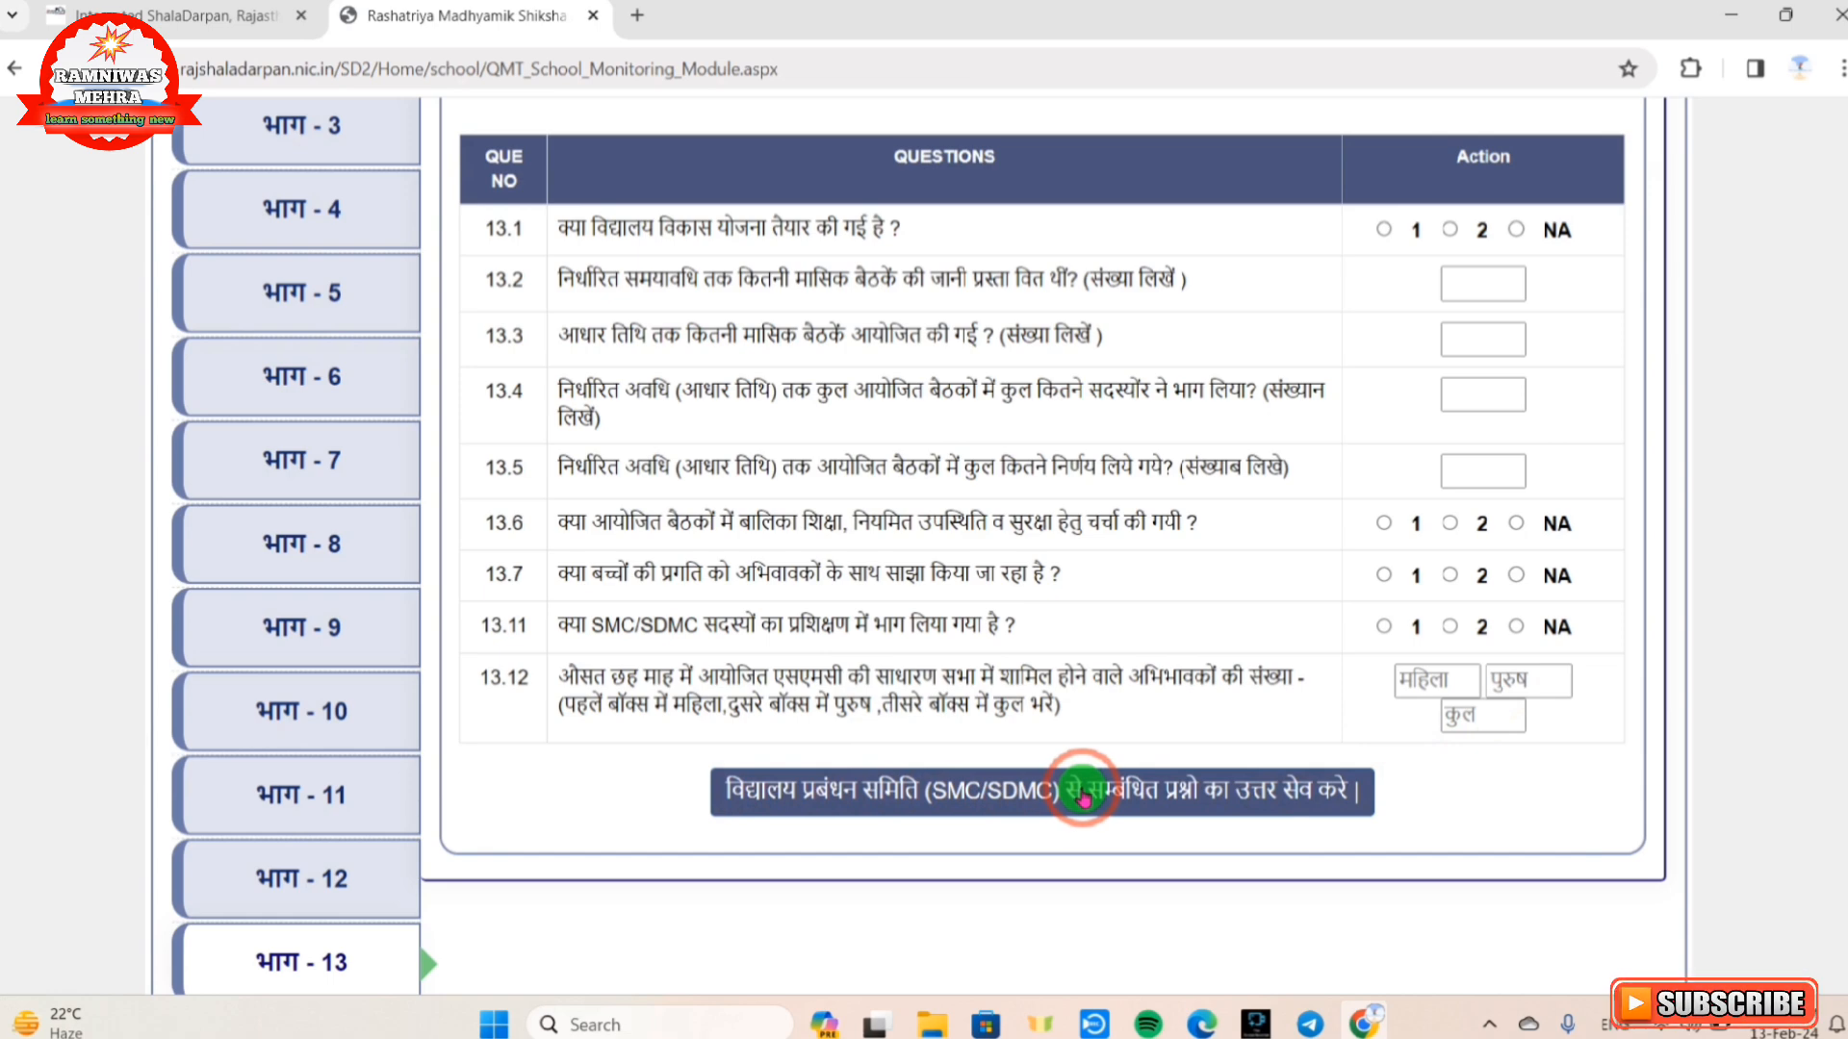
- Open Part 14 and review the consolidated school evaluation points 14.1 to 14.15 with their A, B and C grades
{"action": "scroll", "coordinate": [1082, 794], "scroll_direction": "down", "scroll_amount": 1}
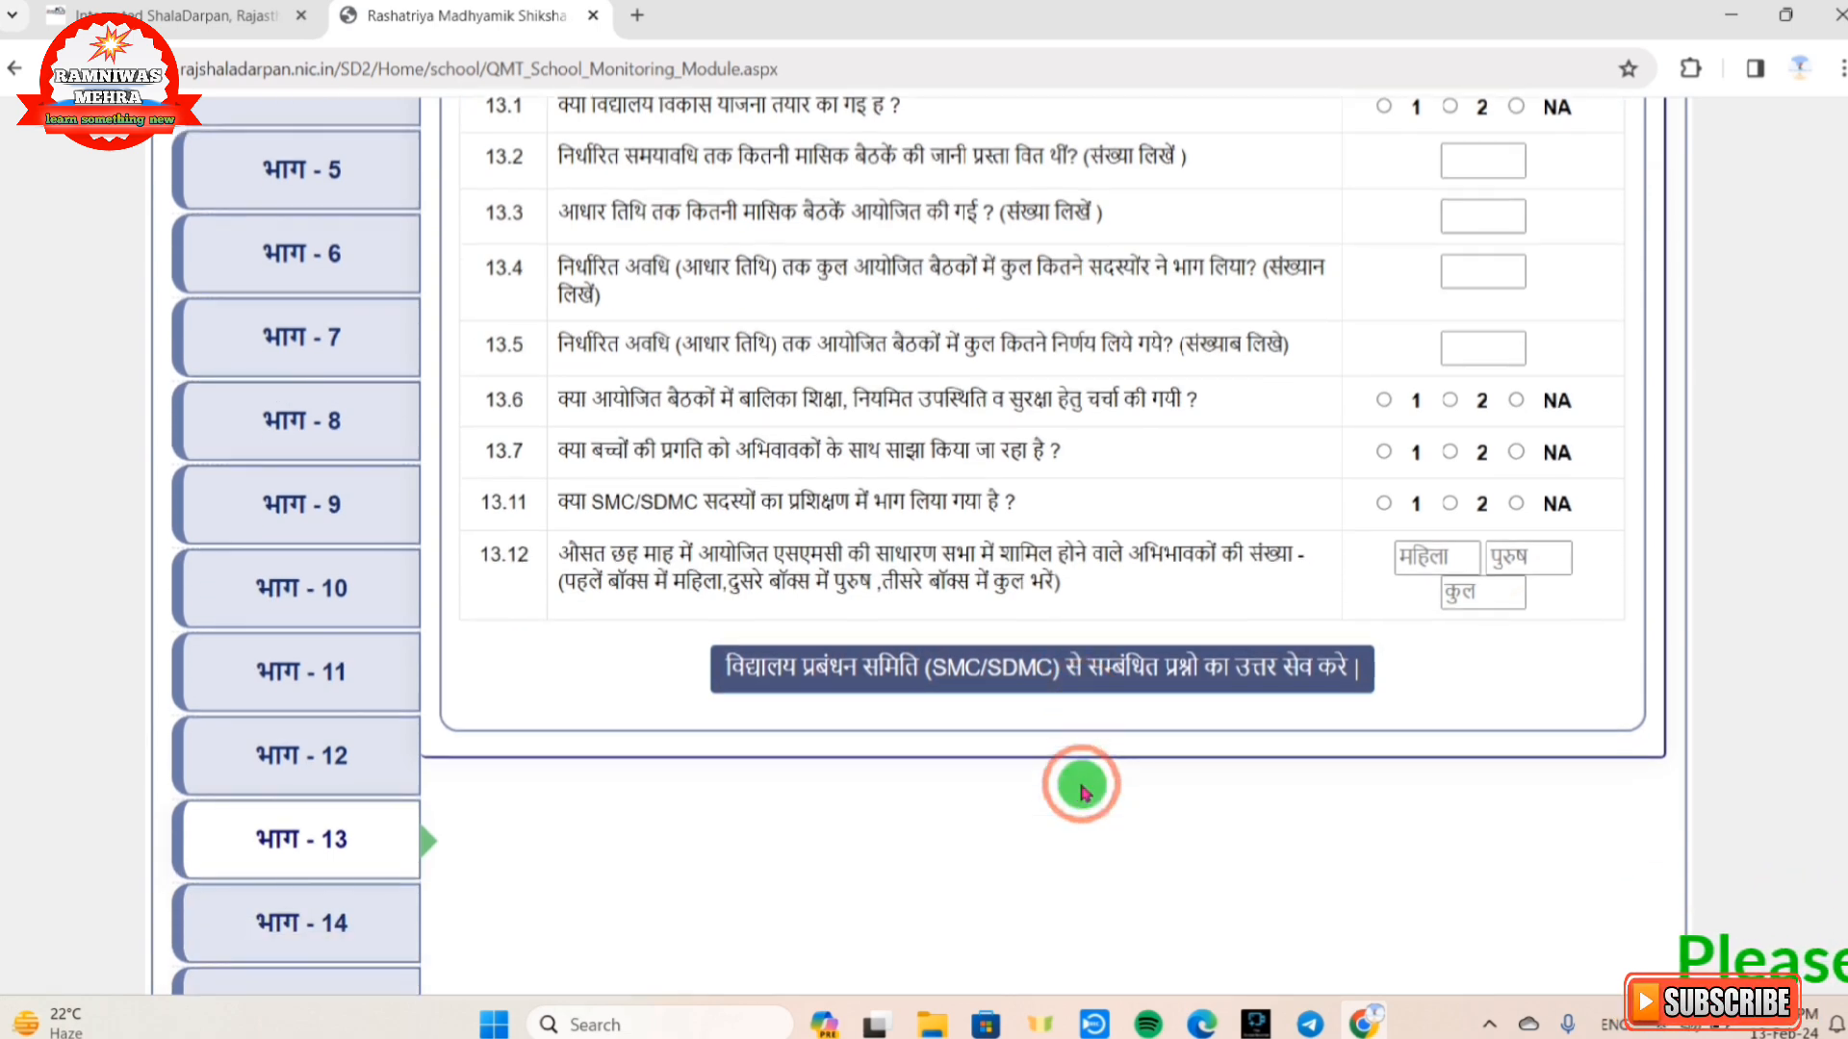
{"action": "scroll", "coordinate": [1081, 794], "scroll_direction": "down", "scroll_amount": 2}
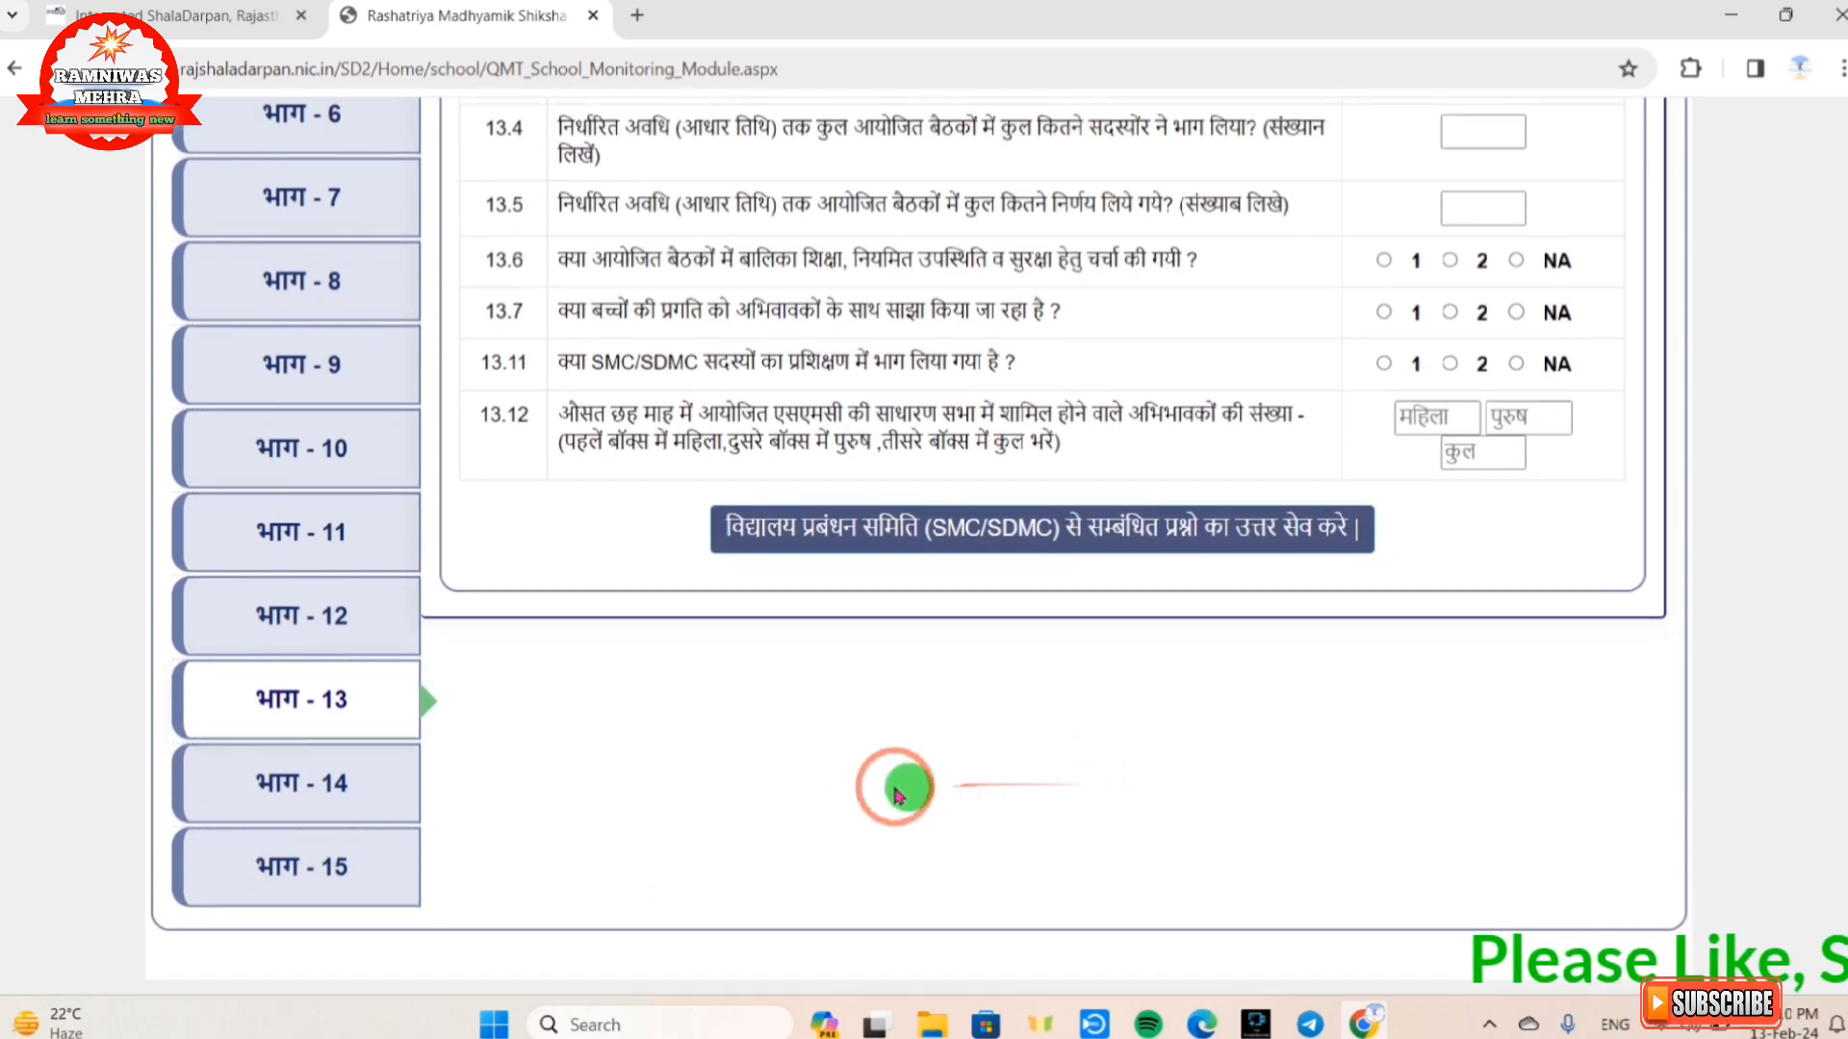
{"action": "left_click", "coordinate": [350, 775]}
{"action": "scroll", "coordinate": [789, 664], "scroll_direction": "up", "scroll_amount": 3}
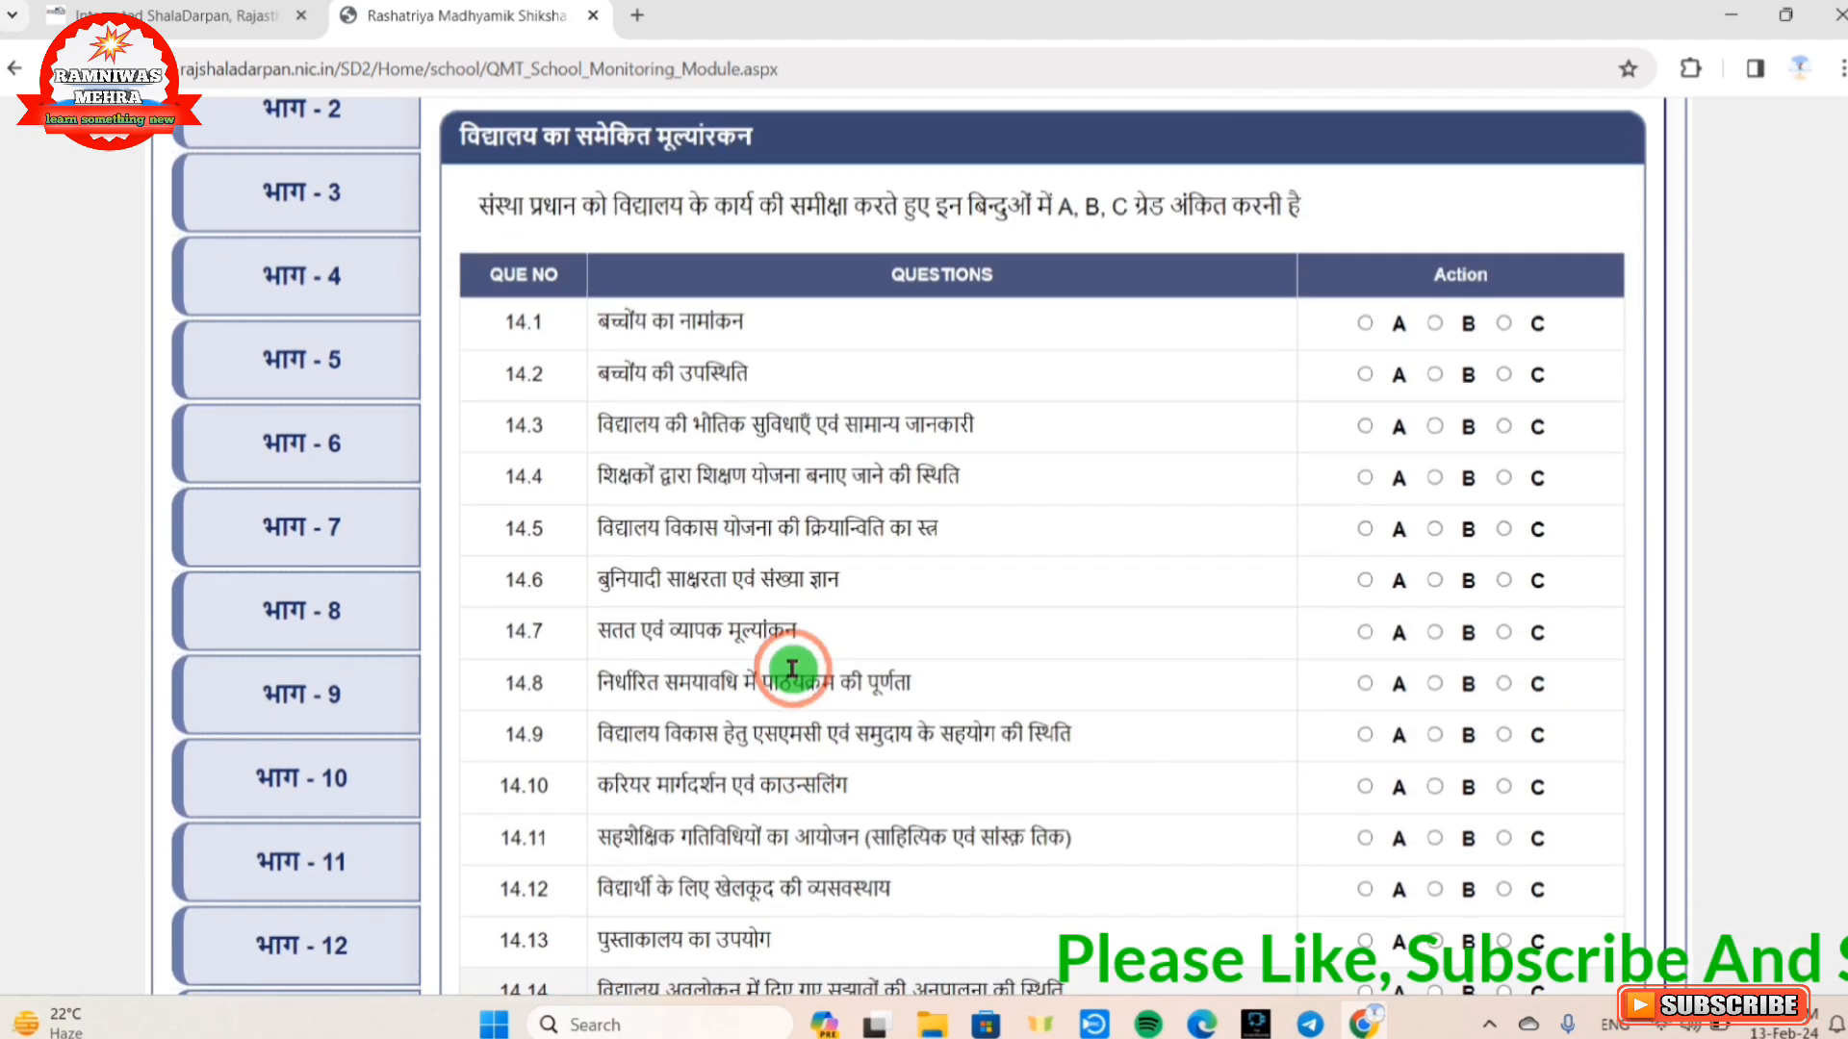
{"action": "scroll", "coordinate": [791, 667], "scroll_direction": "up", "scroll_amount": 2}
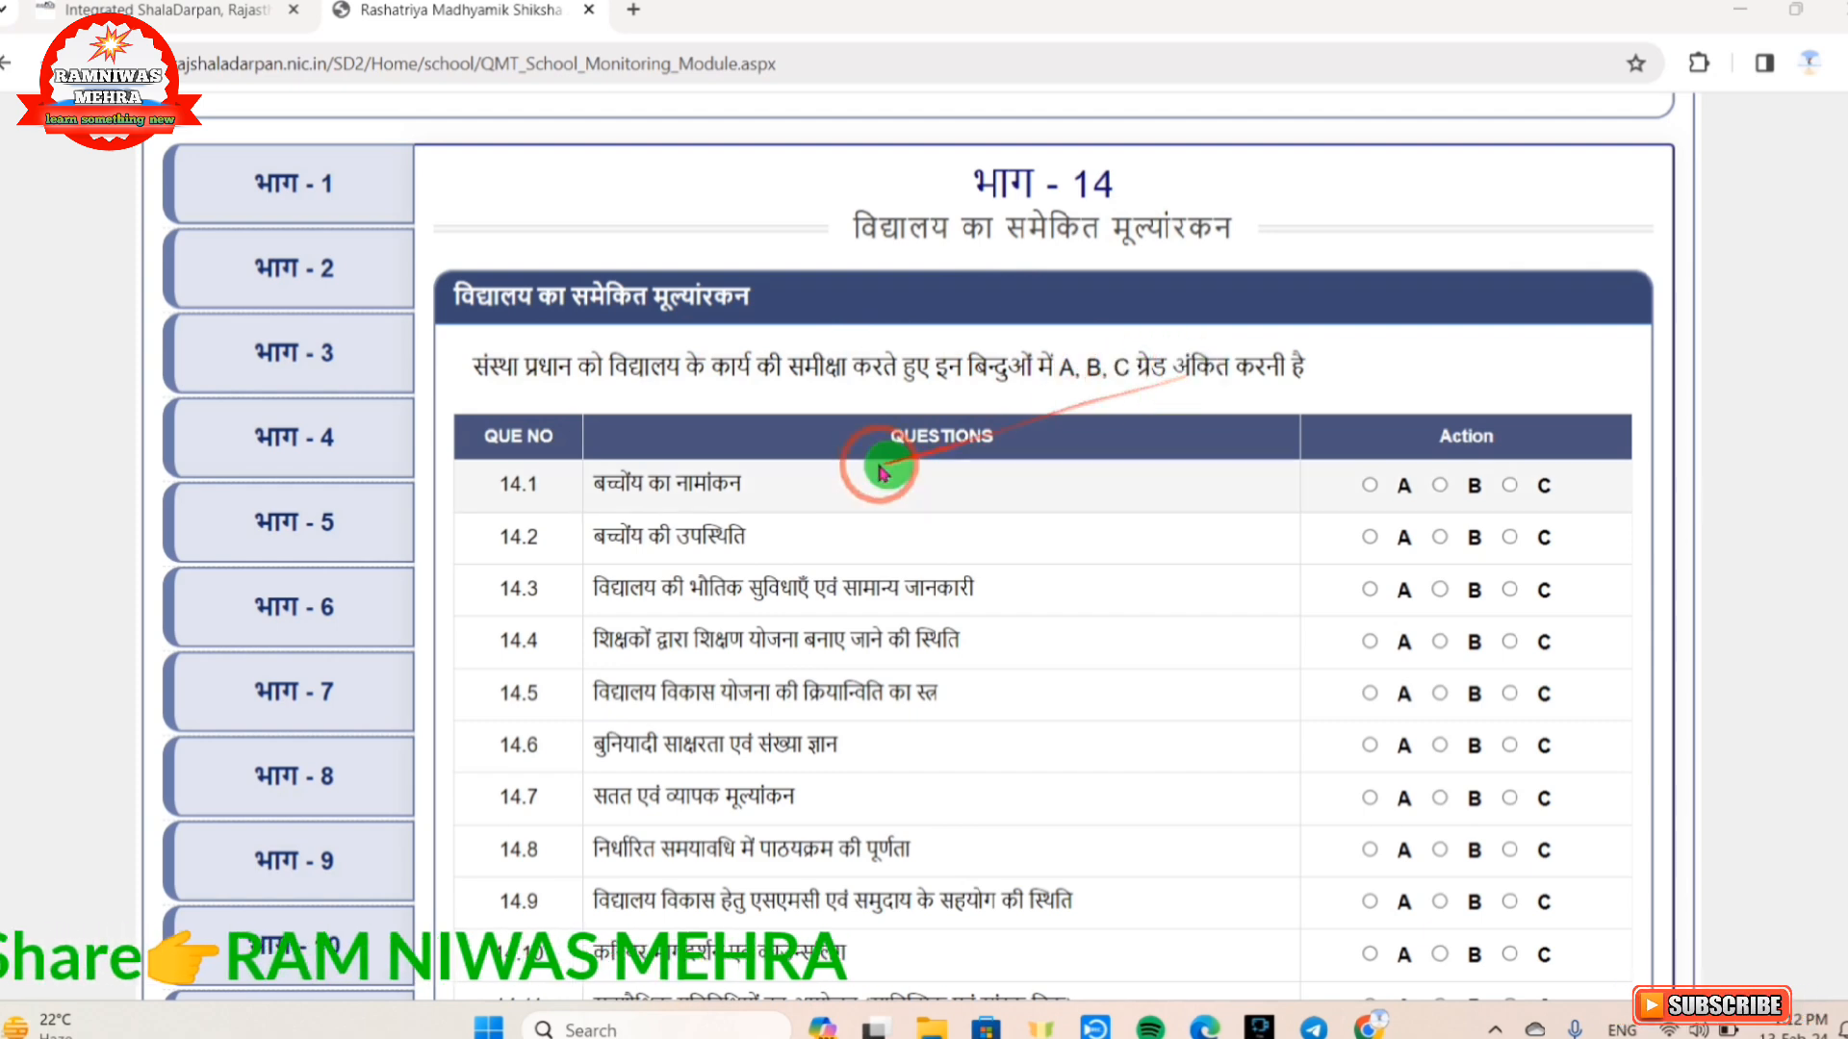
{"action": "scroll", "coordinate": [809, 440], "scroll_direction": "down", "scroll_amount": 4}
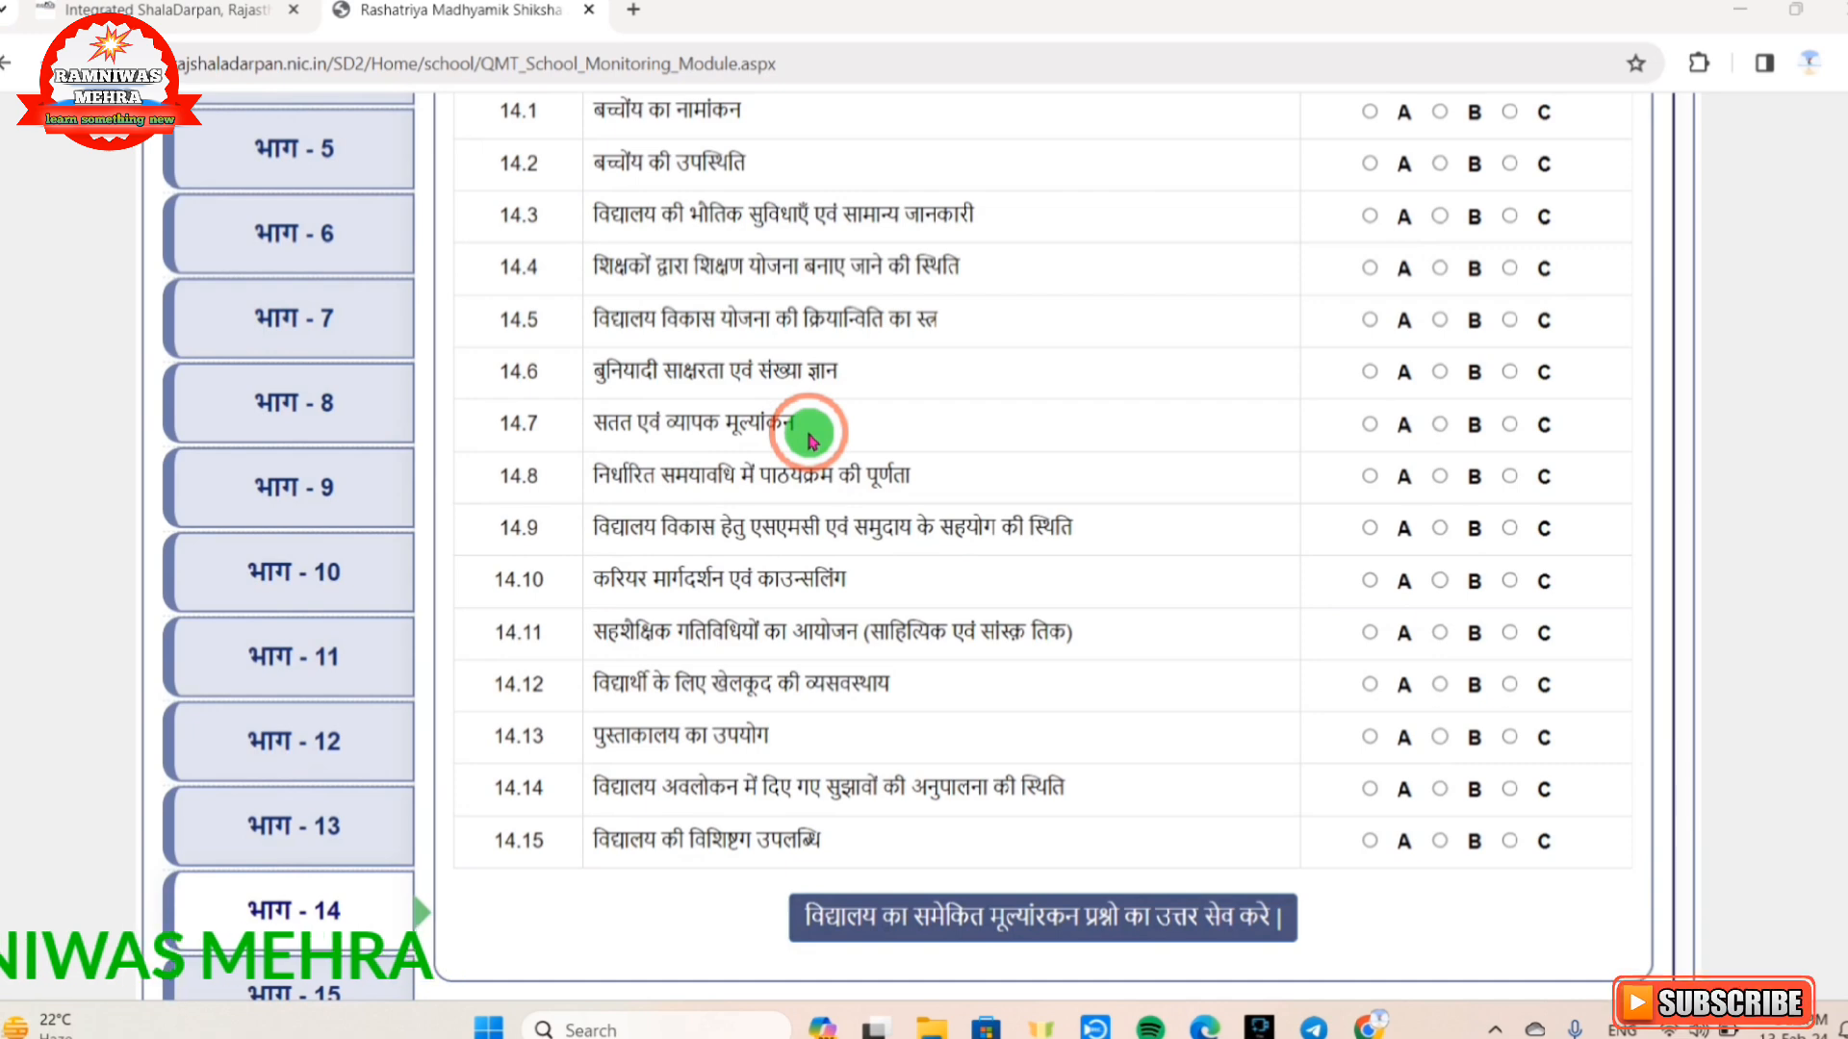
{"action": "scroll", "coordinate": [1059, 366], "scroll_direction": "up", "scroll_amount": 2}
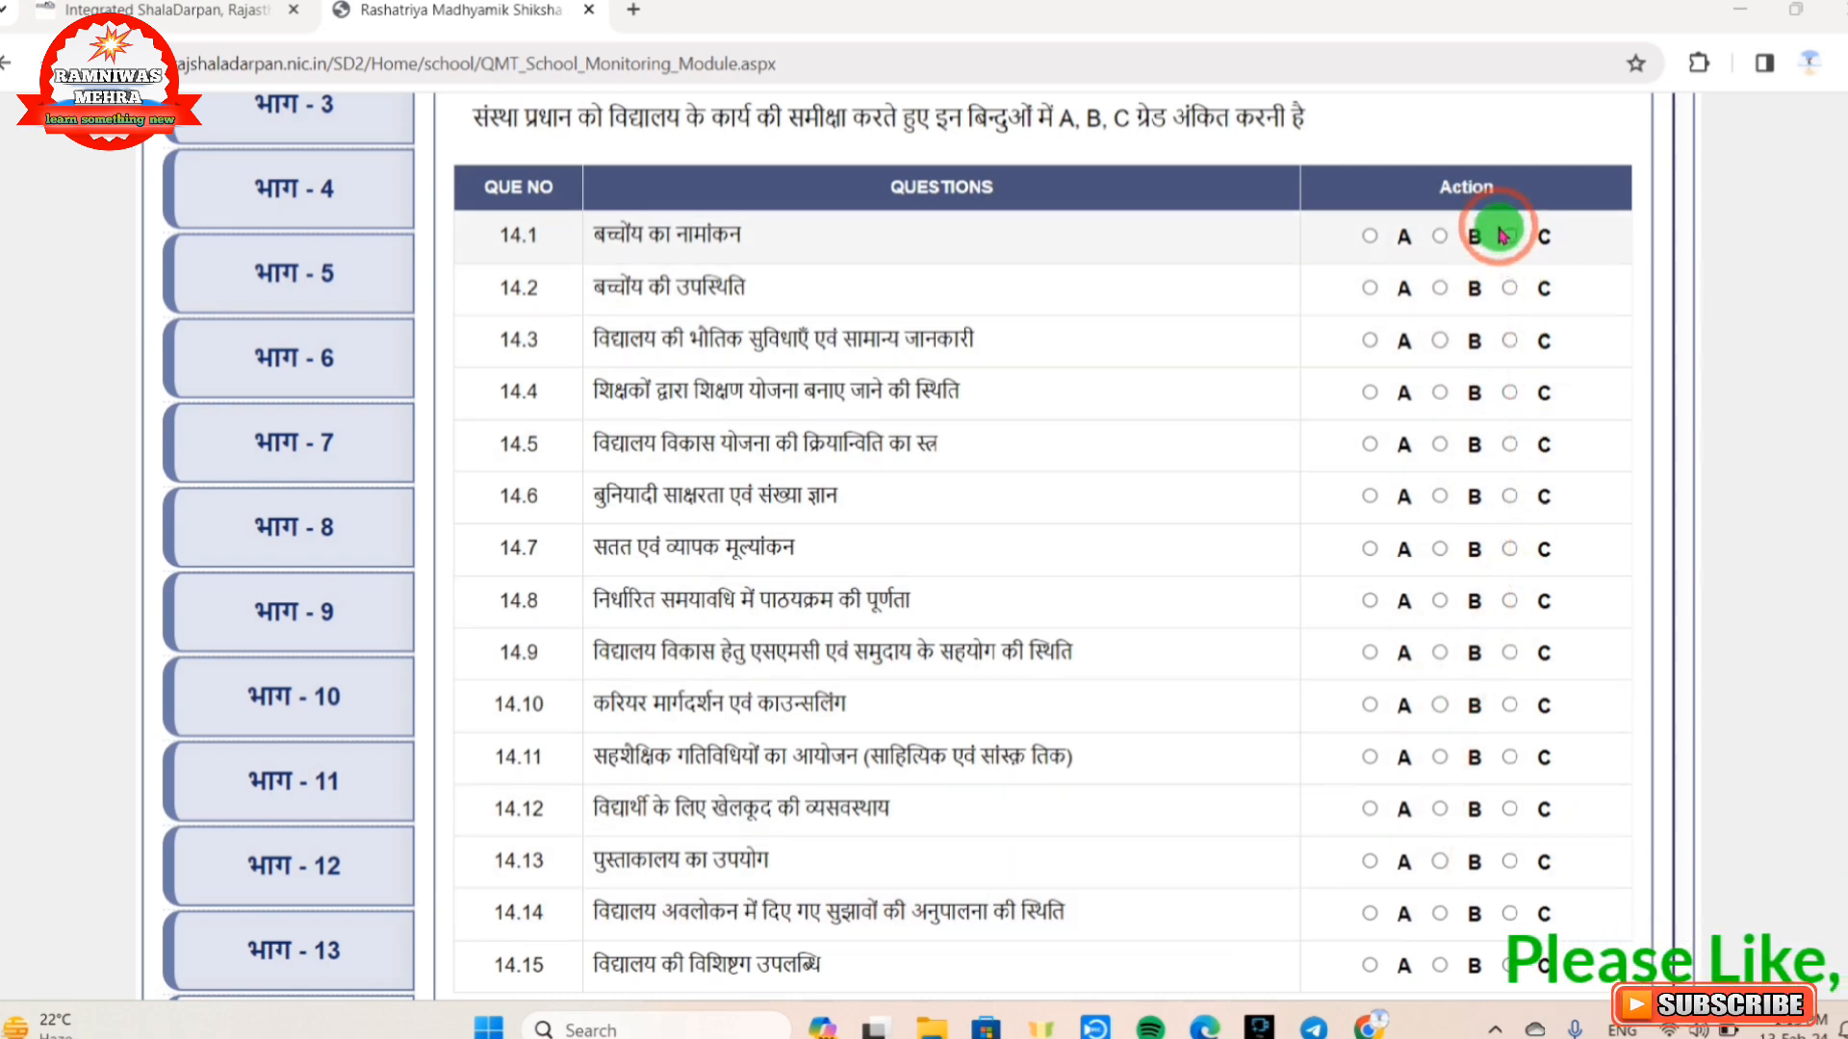
- Open Part 15 on what the school needs to improve its level further, questions 15.1 to 15.10
{"action": "scroll", "coordinate": [1518, 591], "scroll_direction": "down", "scroll_amount": 3}
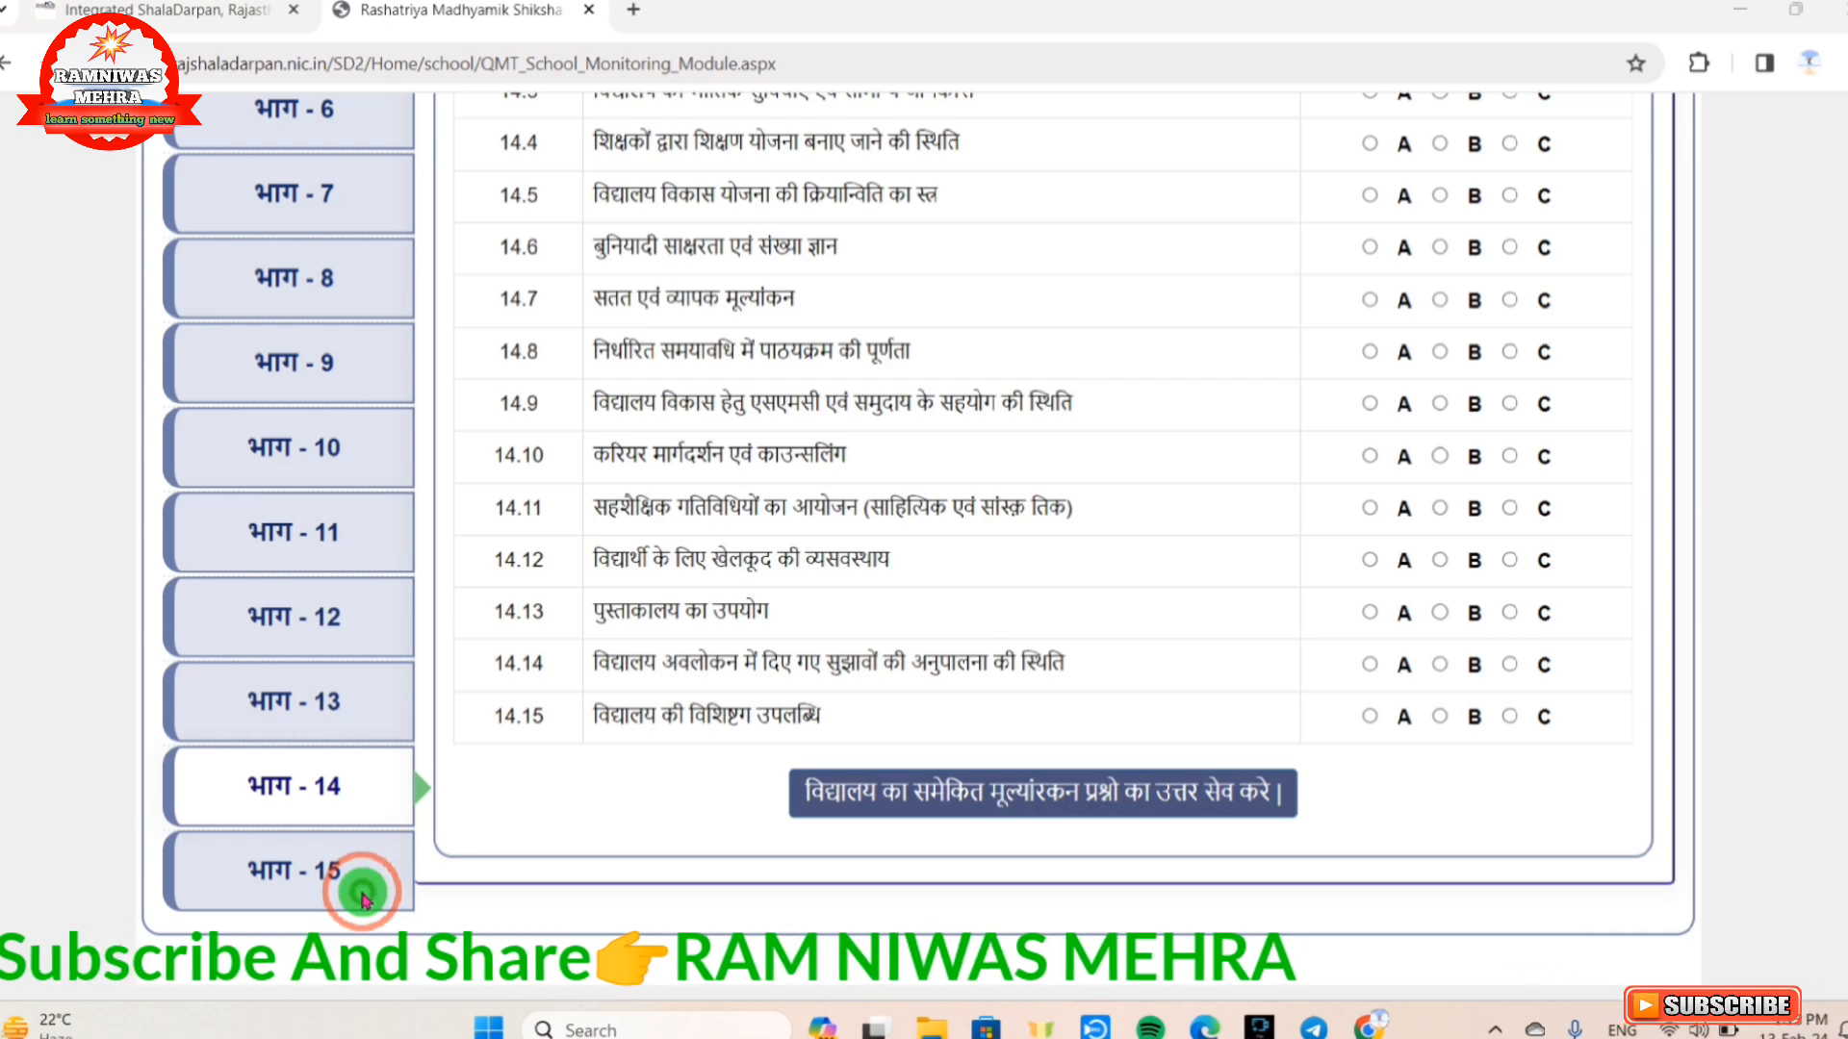
{"action": "left_click", "coordinate": [364, 895]}
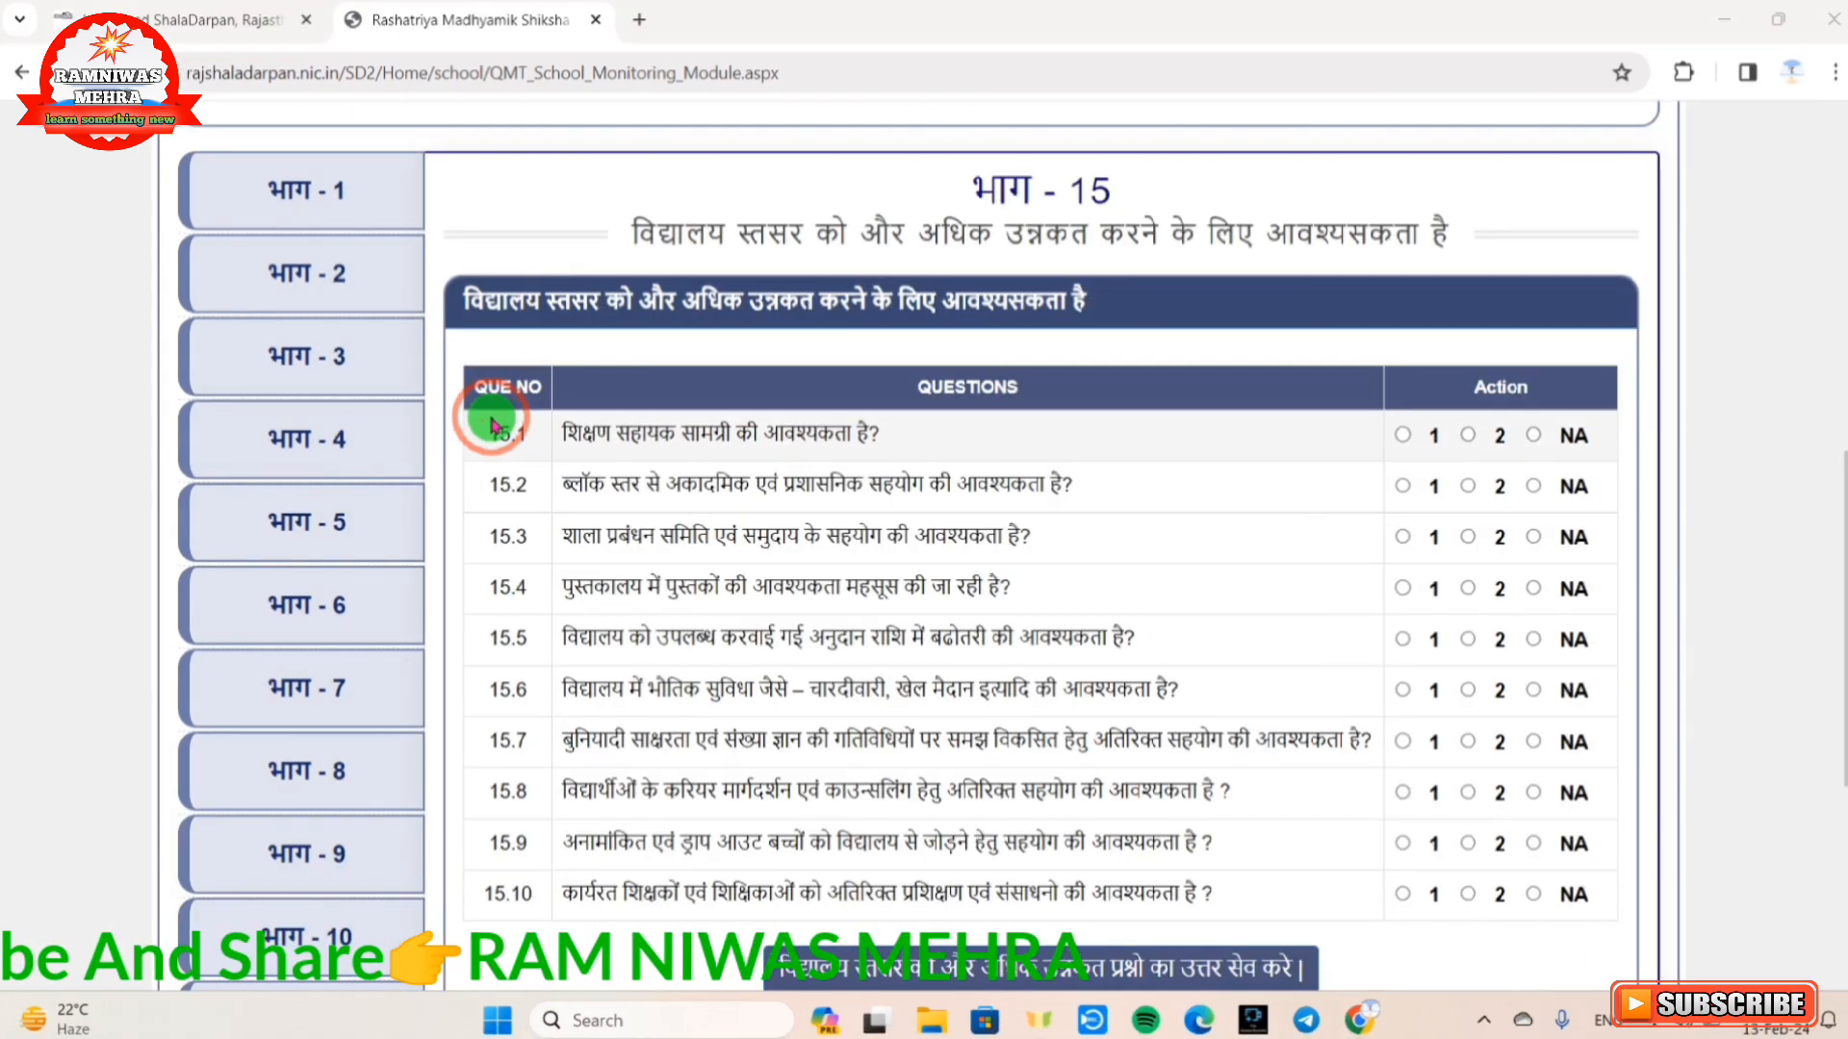